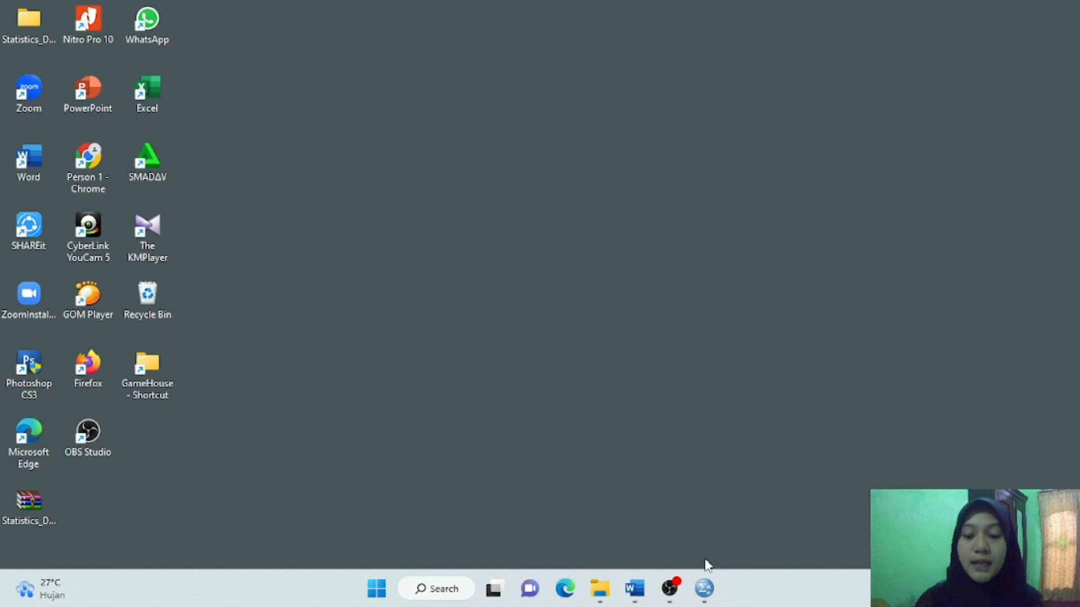
Step: Switch to SPSS Statistics and import Sheet1 of the questionnaire Excel workbook from the UTS STATISTIK folder, with variable names from the first row
click(705, 589)
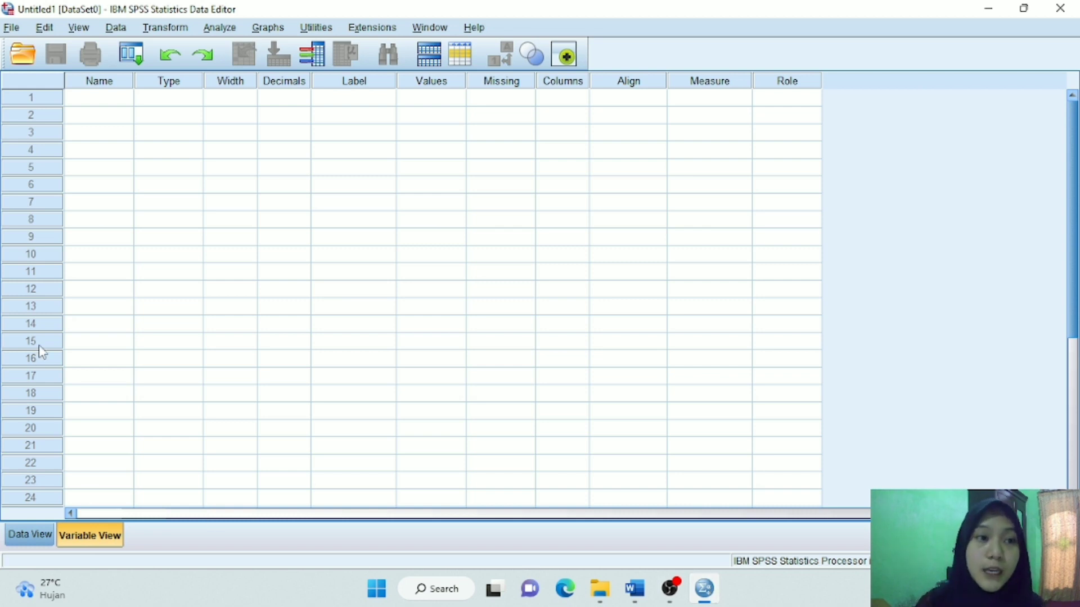
click(13, 35)
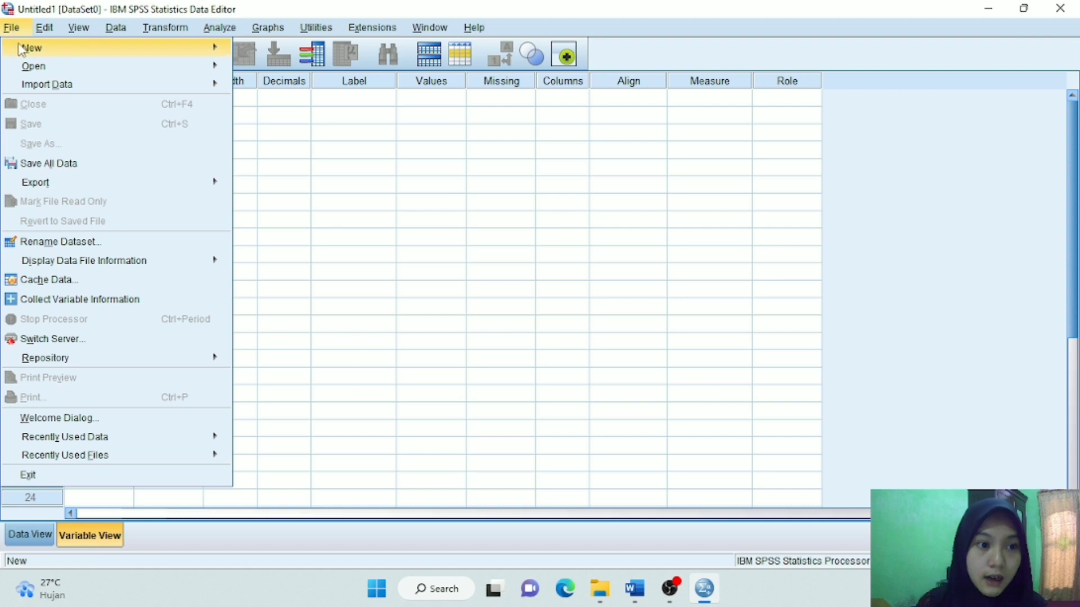
mouse_move(39, 91)
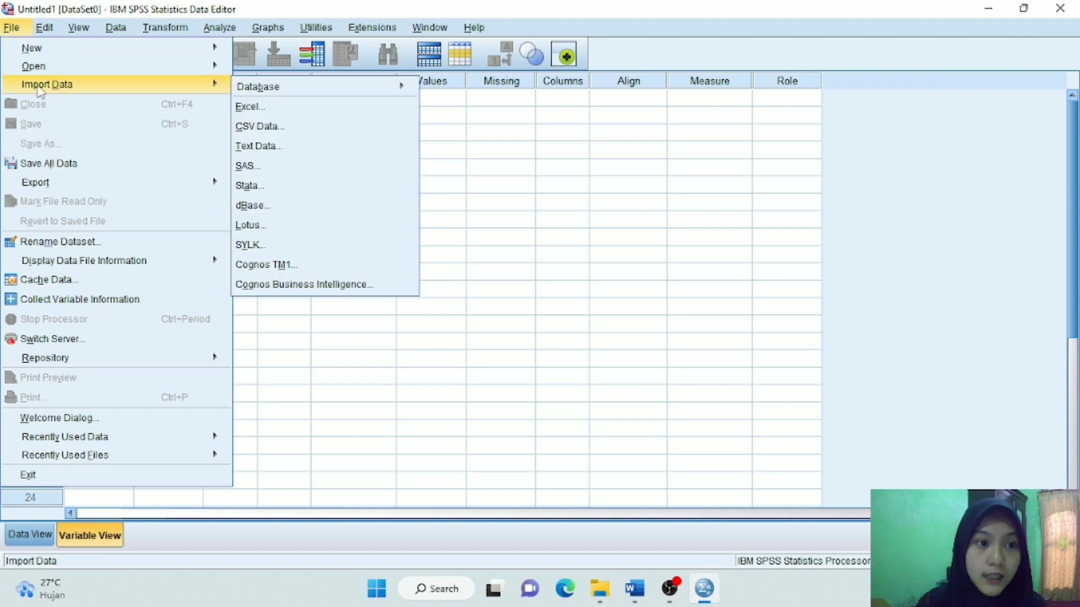
click(260, 108)
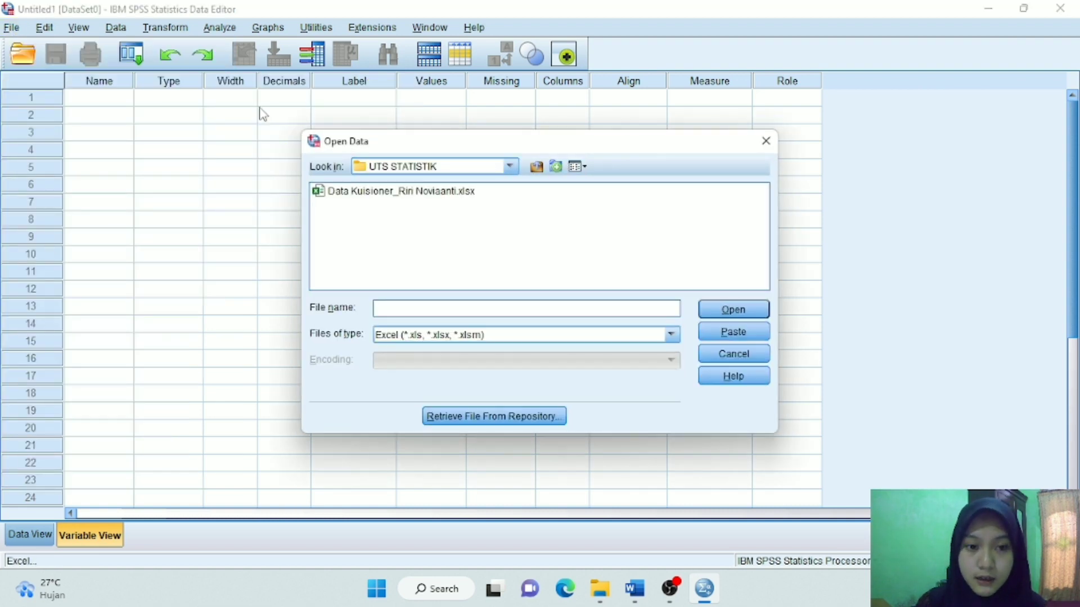
click(347, 192)
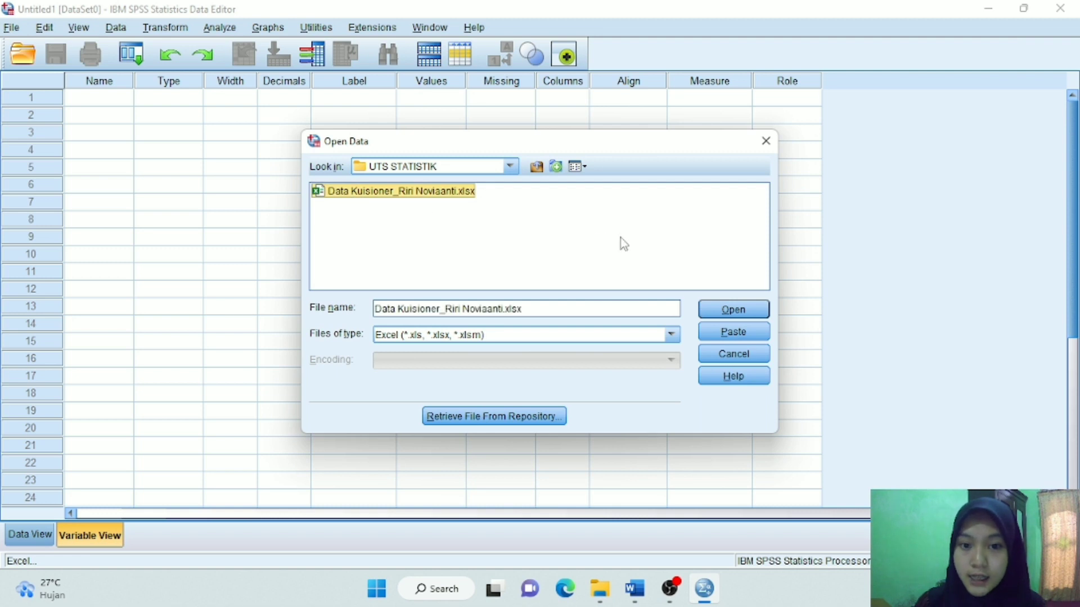
click(726, 309)
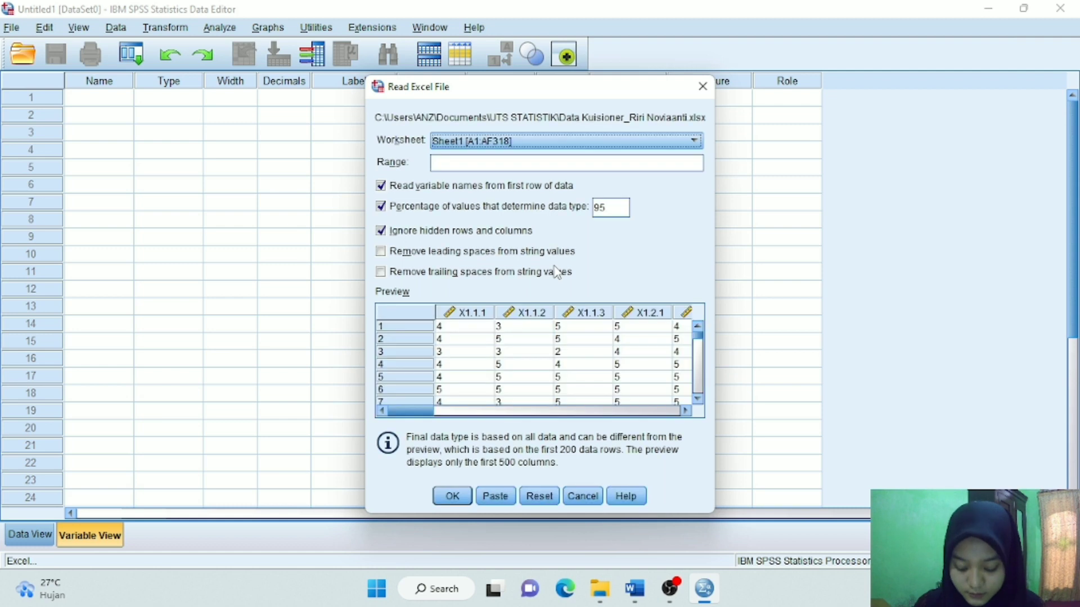
click(452, 496)
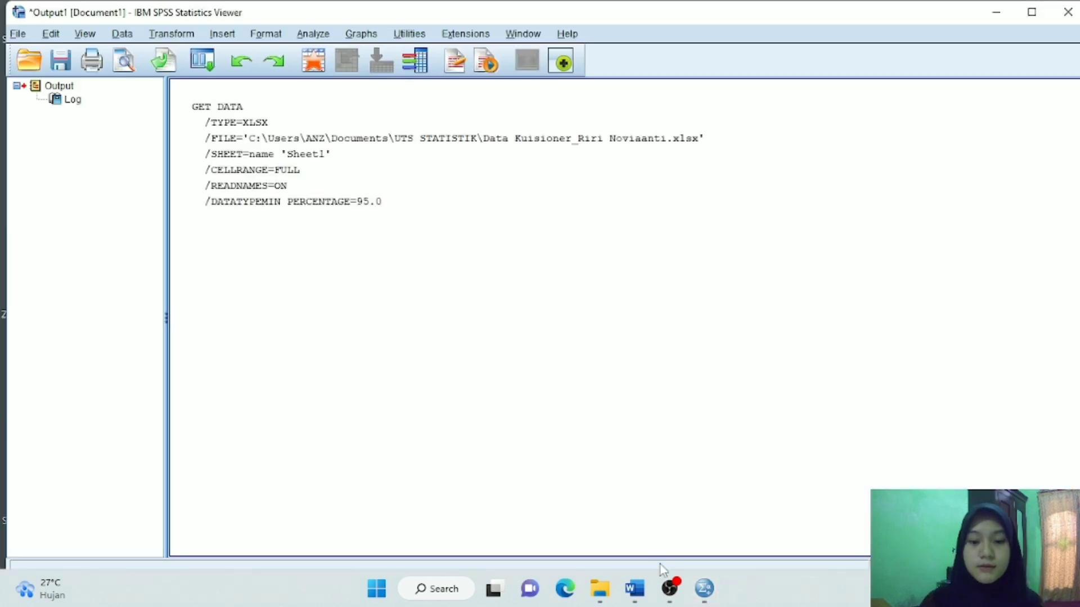
Step: Return from the output window to the imported dataset and show its case values in Data View
click(703, 589)
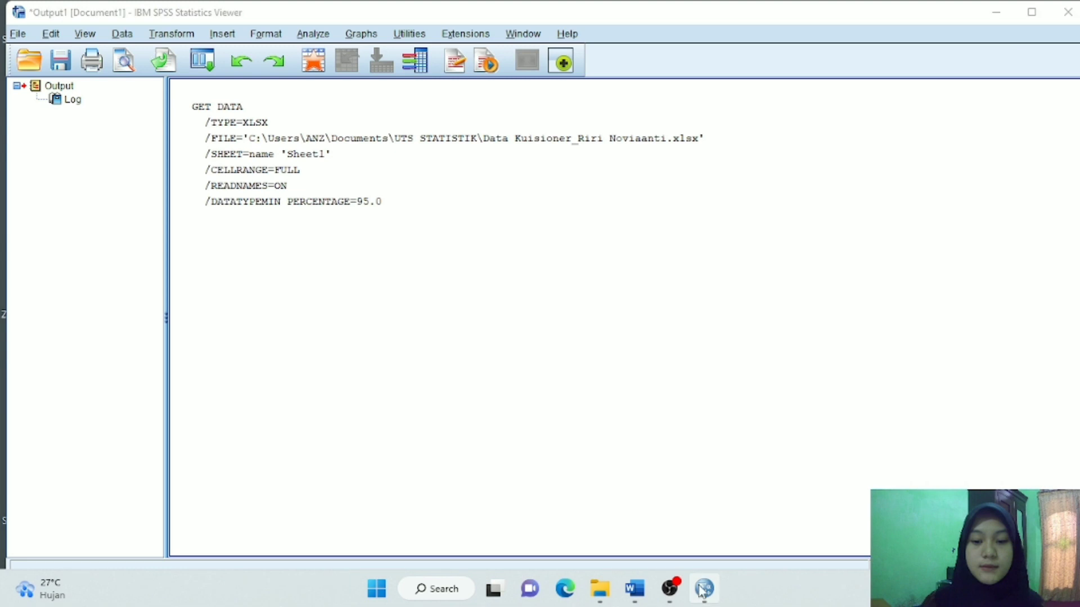
mouse_move(703, 590)
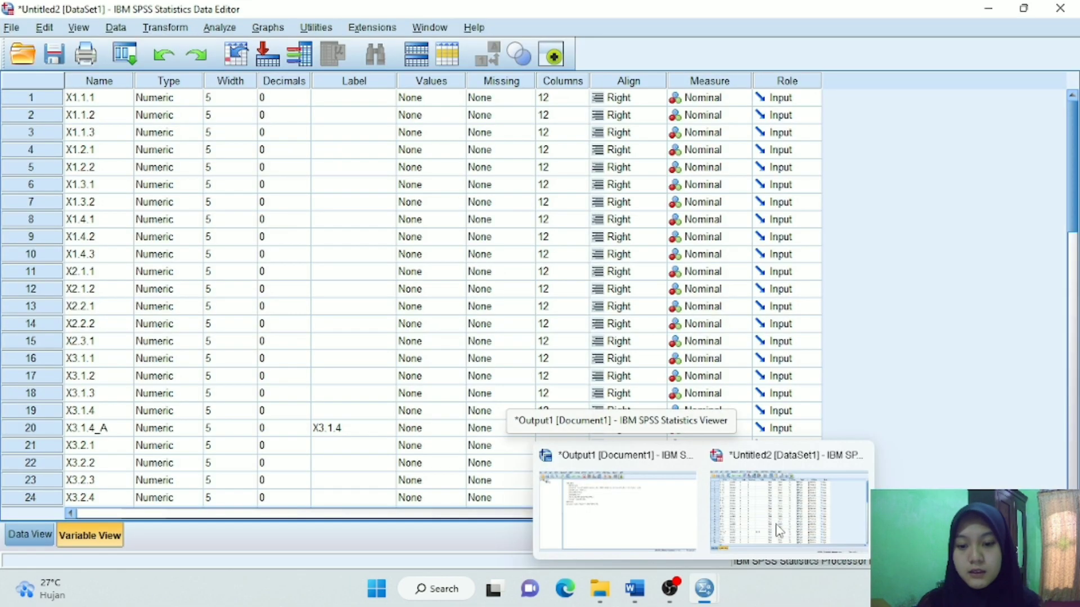
click(20, 535)
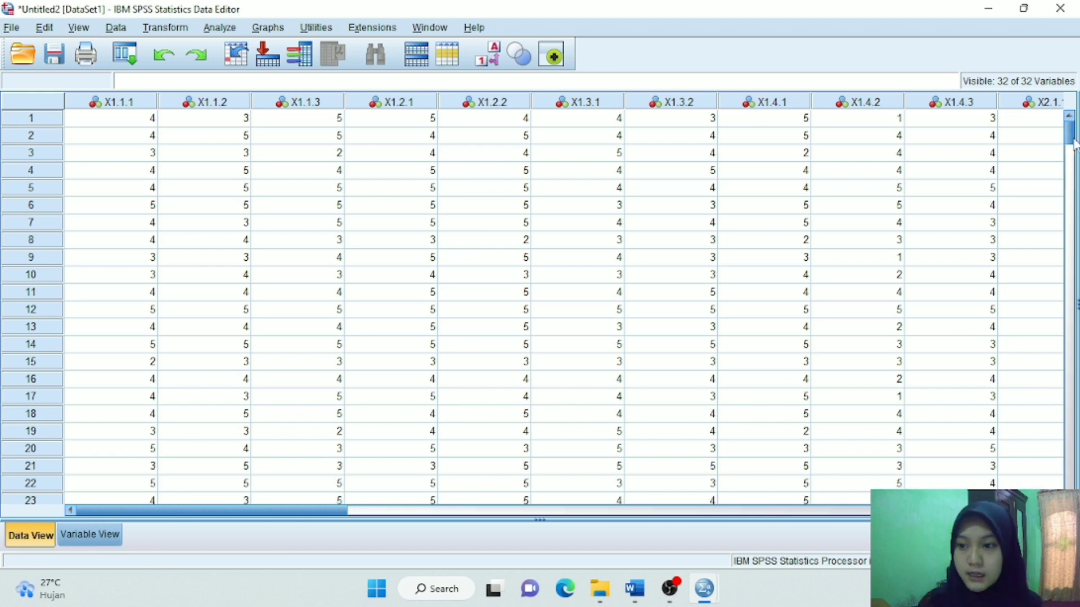
Step: Clear the column totals in row 317 across all variables, from X1.1.1 to Y.4.2
drag(1073, 145, 1073, 464)
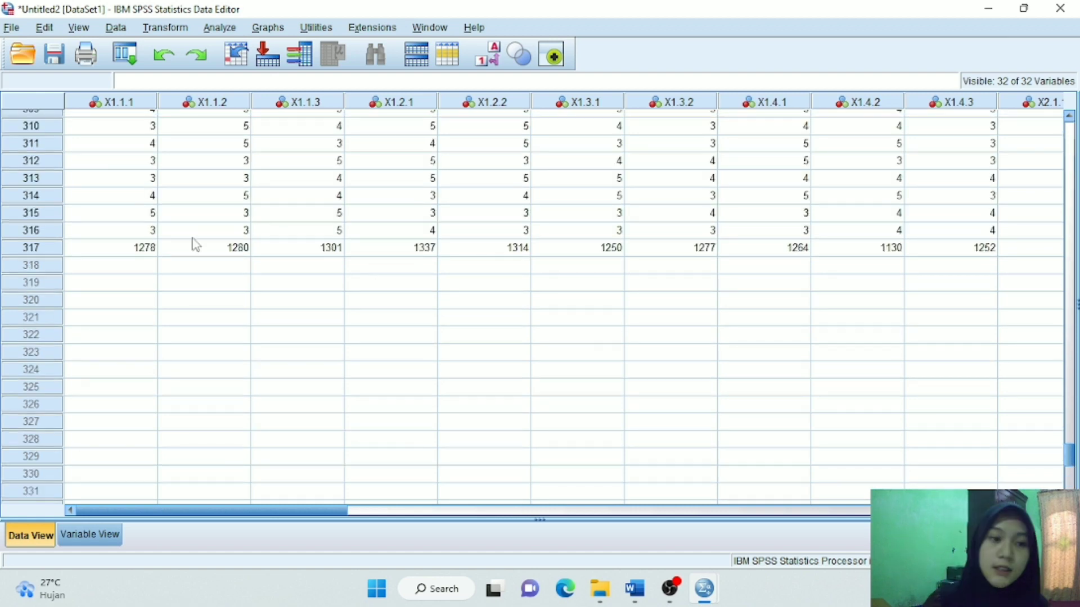
drag(122, 248, 815, 260)
right_click(817, 260)
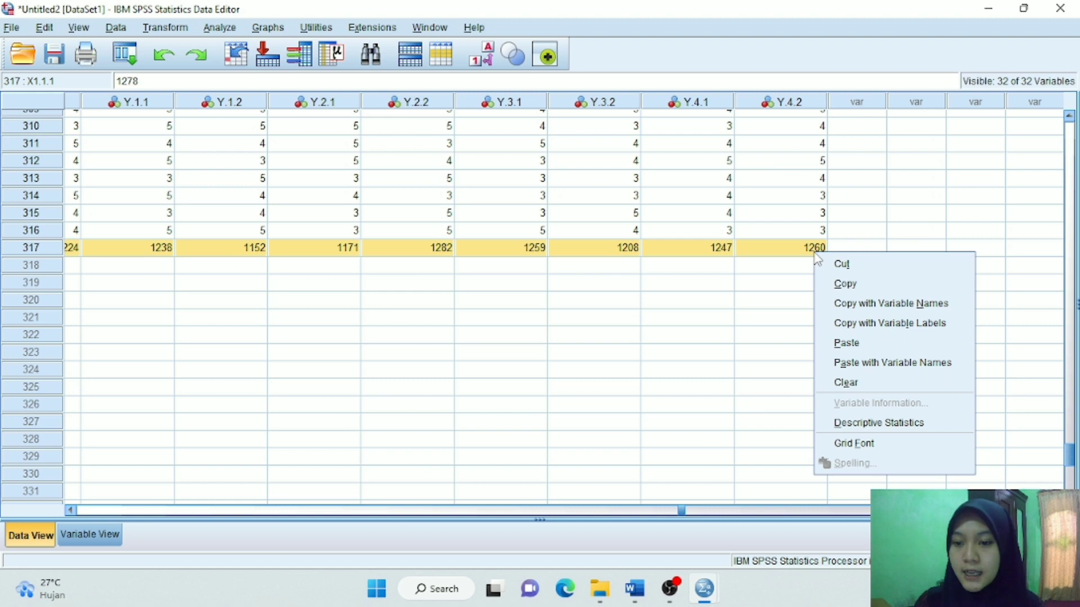
click(860, 384)
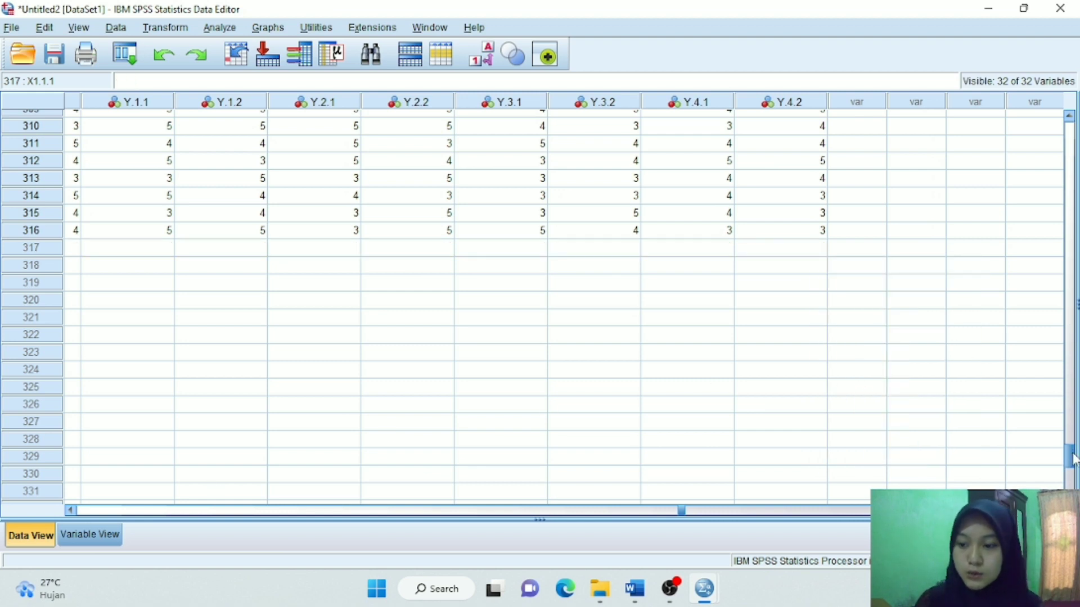
Step: Start a Compute Variable transformation with TOTALX1 as the target variable
drag(1070, 437, 1070, 123)
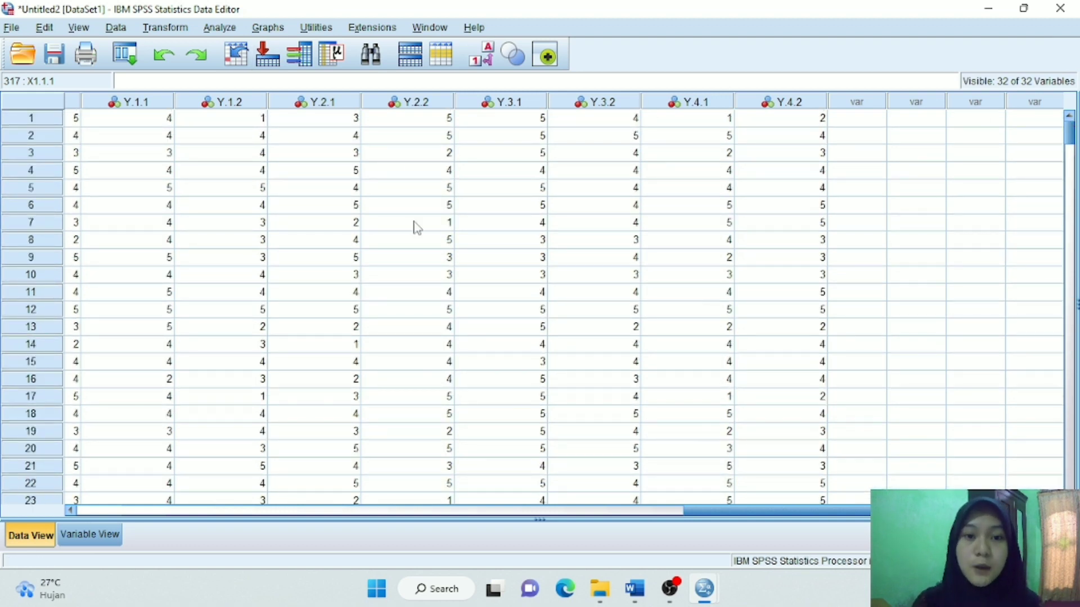
click(166, 28)
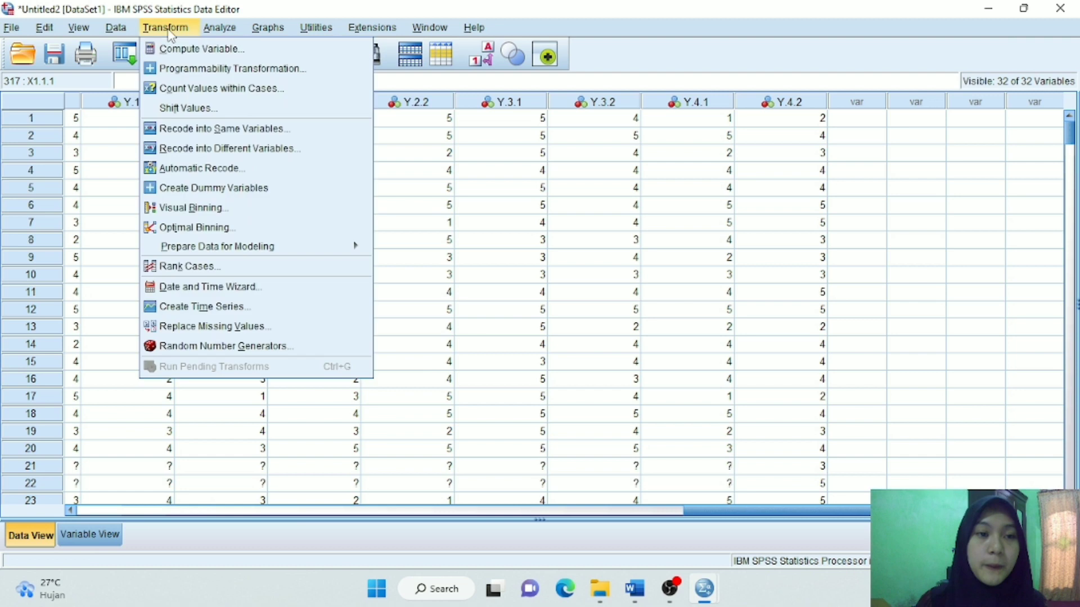
click(180, 54)
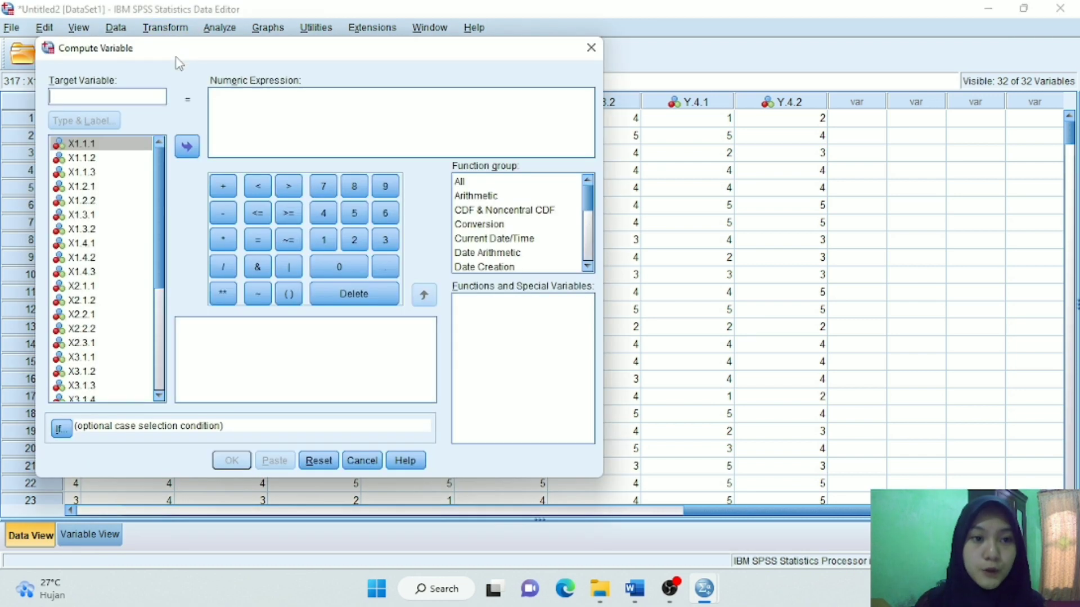
key(Caps_Lock)
text(T)
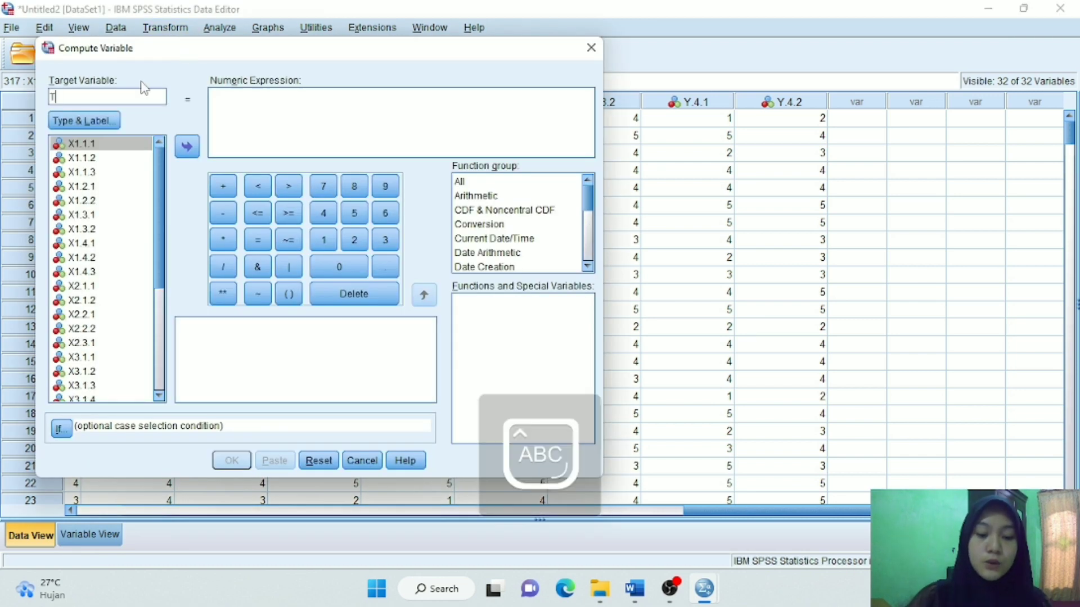
text(OTALX1)
Step: Begin the TOTALX1 numeric expression as the sum X1.1.1 + X1.1.2 + X1.1.3 + X1.2.1
click(108, 146)
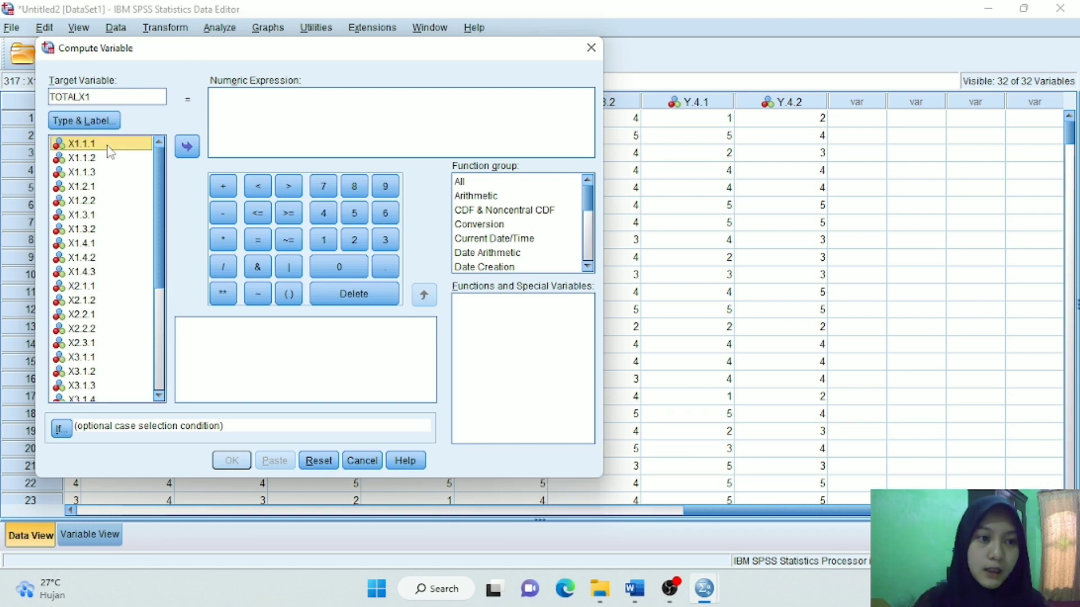
click(187, 147)
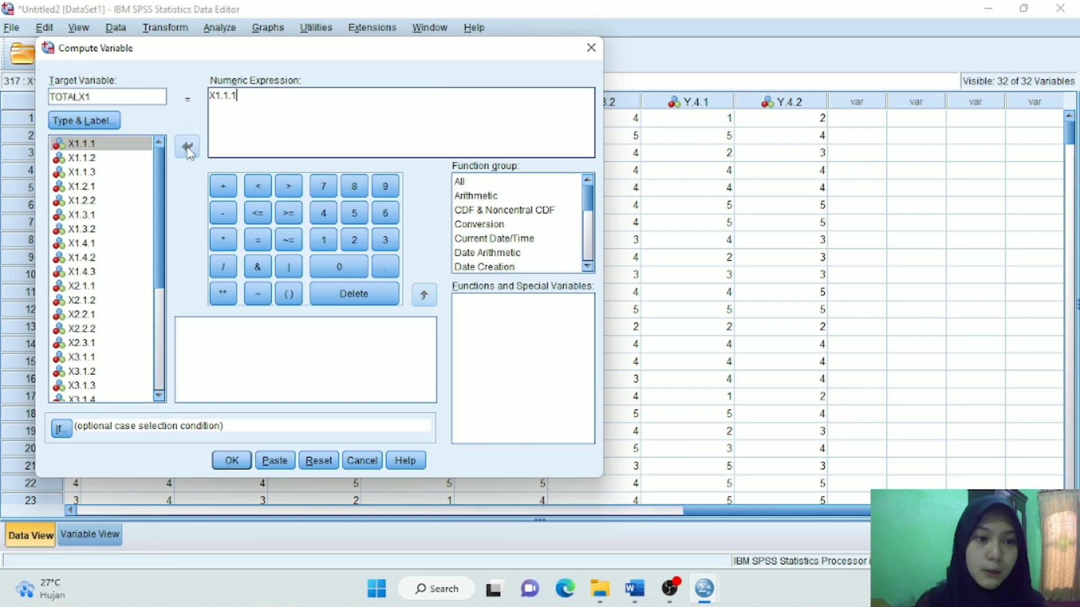
click(234, 191)
click(121, 159)
click(187, 147)
click(223, 186)
click(123, 172)
click(188, 147)
click(223, 186)
click(108, 186)
click(181, 156)
click(223, 186)
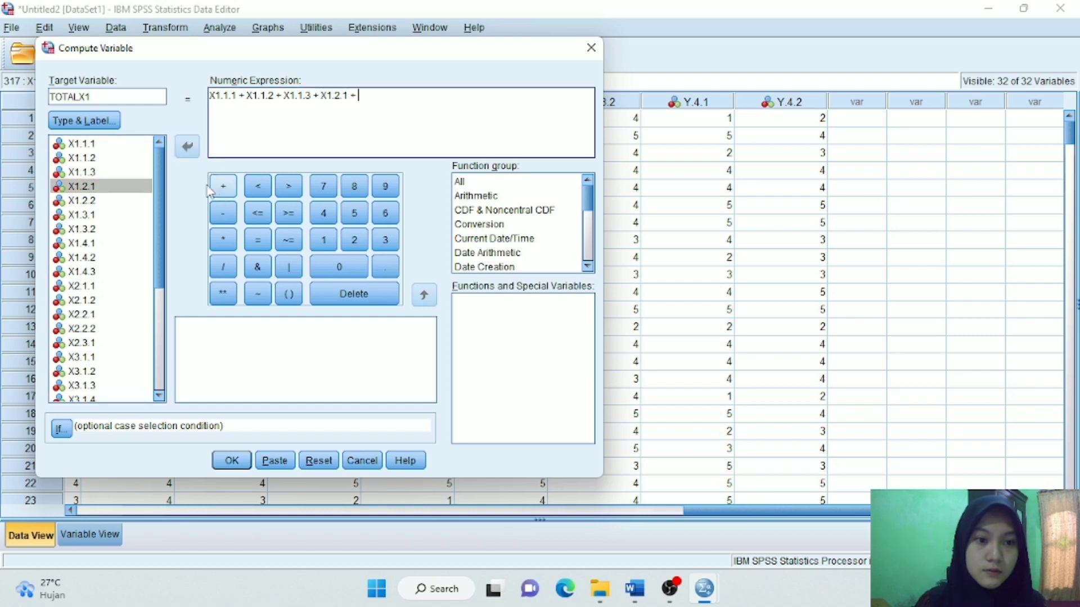
Step: Extend the TOTALX1 sum with the items X1.2.2, X1.3.1 and X1.3.2
click(96, 200)
click(187, 147)
click(223, 186)
click(90, 216)
click(187, 148)
click(224, 186)
click(113, 229)
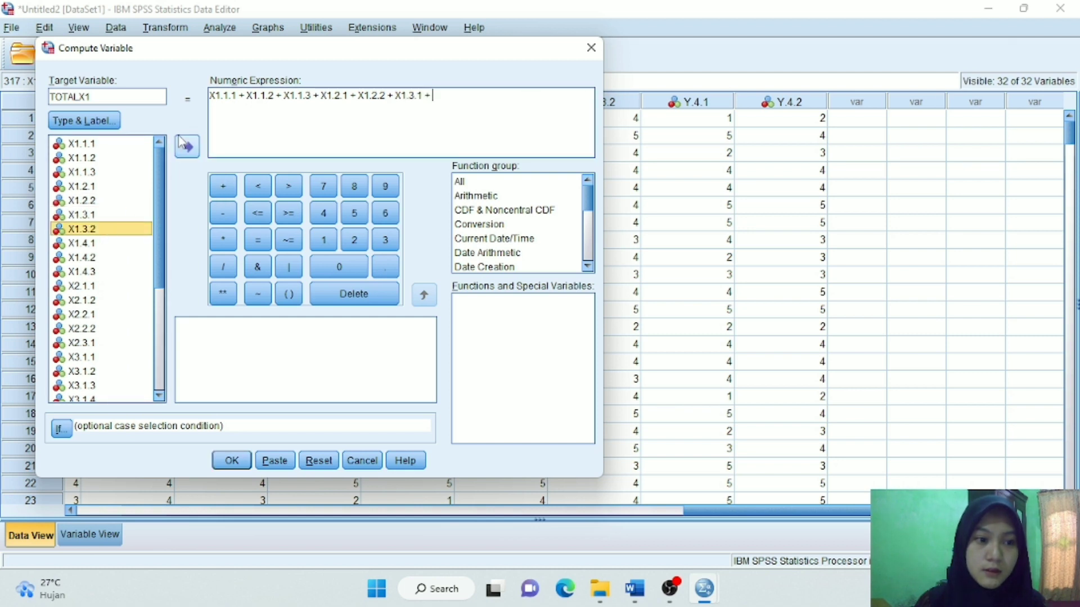
click(187, 147)
click(224, 186)
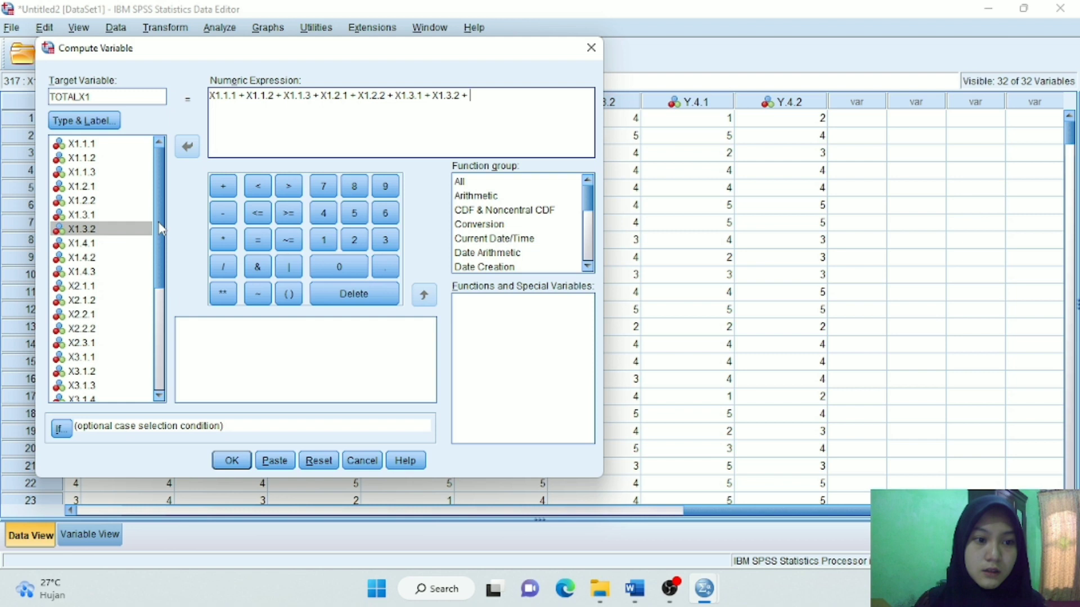
Step: Complete the TOTALX1 sum with X1.4.1, X1.4.2 and X1.4.3, and run the computation
click(124, 244)
click(187, 147)
click(223, 186)
click(88, 259)
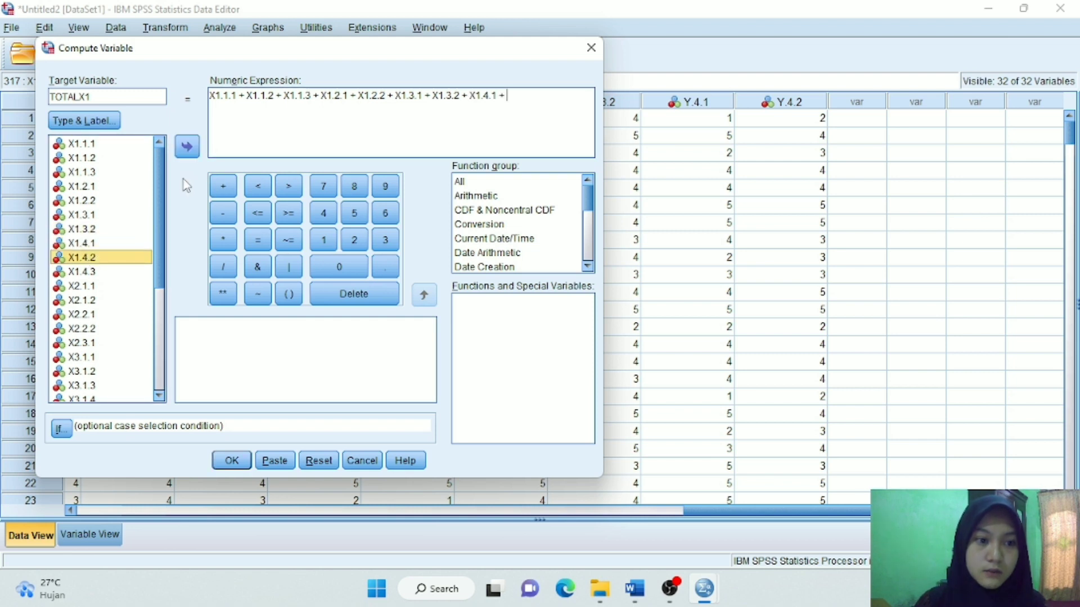
click(190, 150)
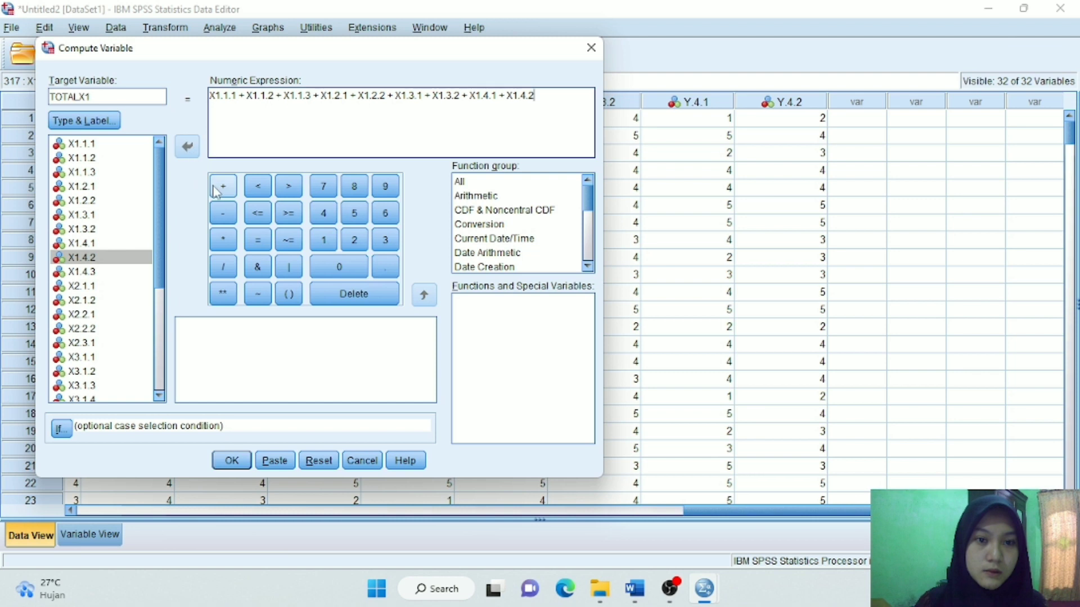
click(103, 274)
click(187, 146)
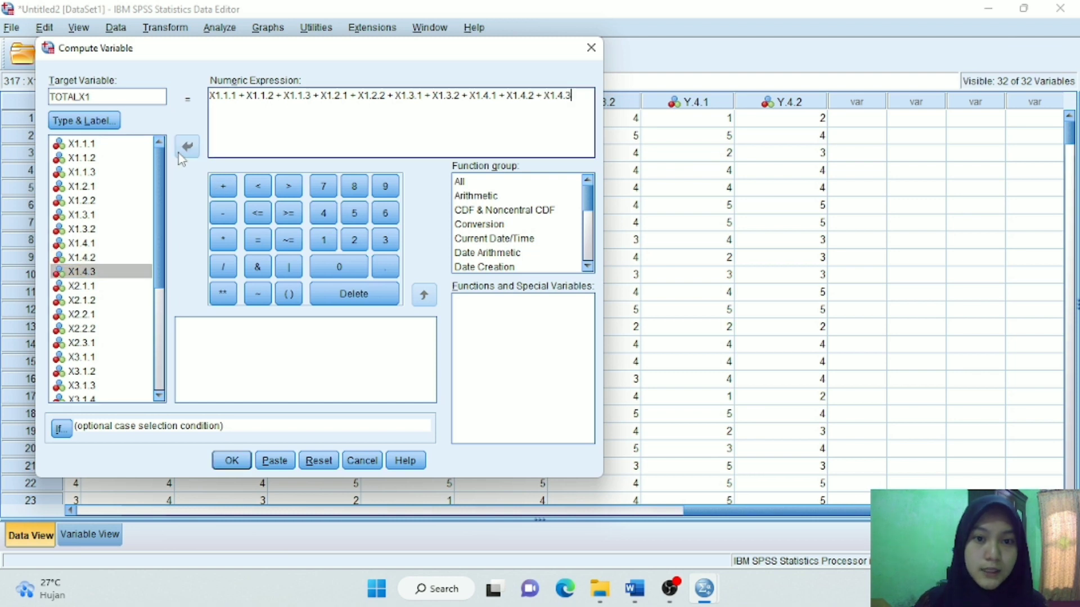
click(243, 462)
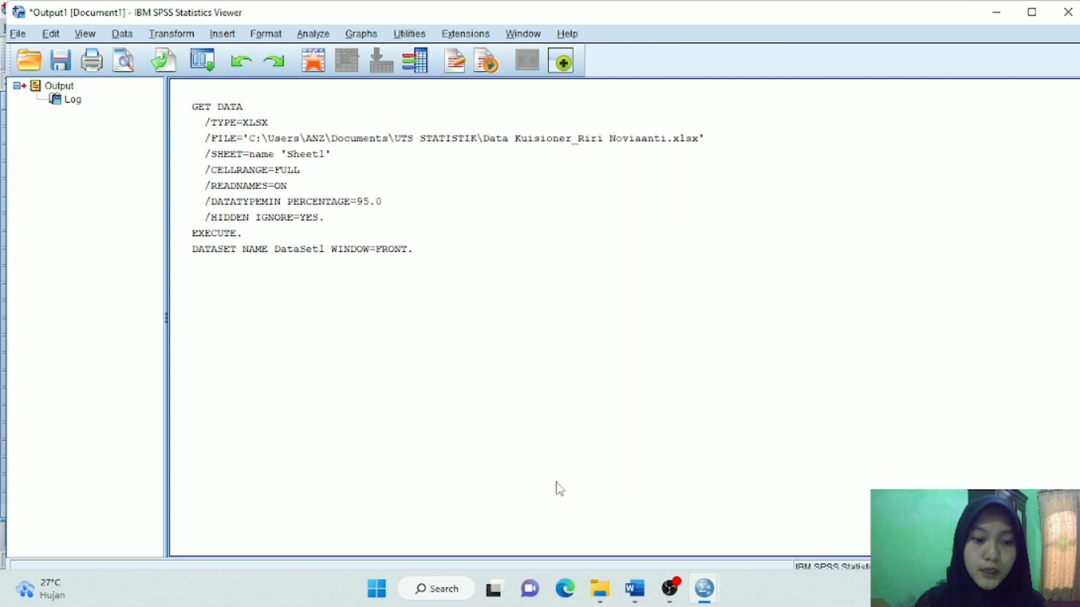
Step: Return to the dataset, reopen Compute Variable with TOTALX2 as the target variable, and delete the previous numeric expression
mouse_move(705, 601)
click(798, 494)
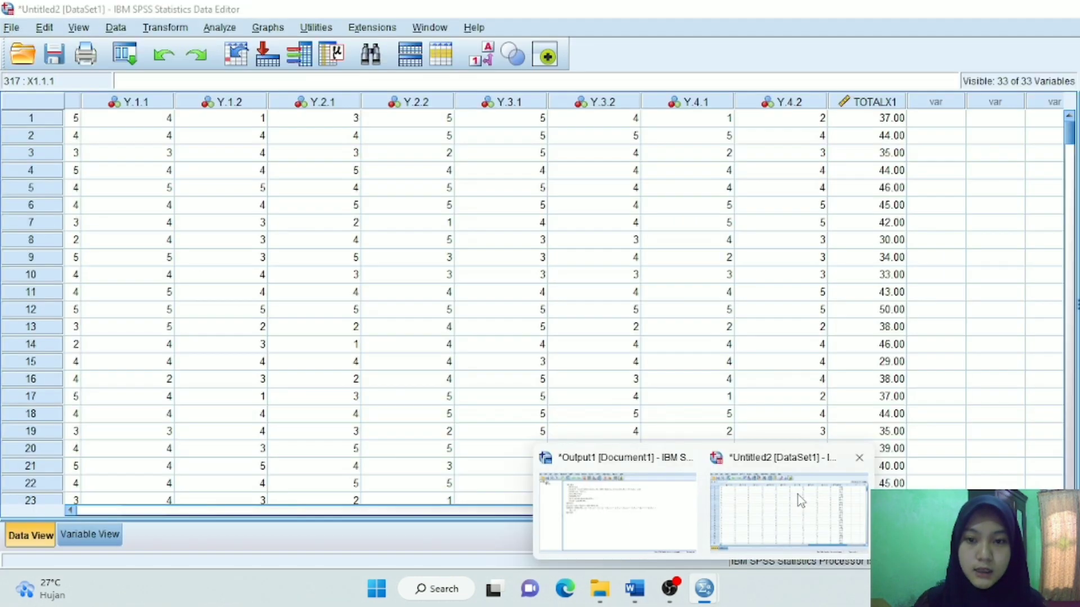
click(179, 29)
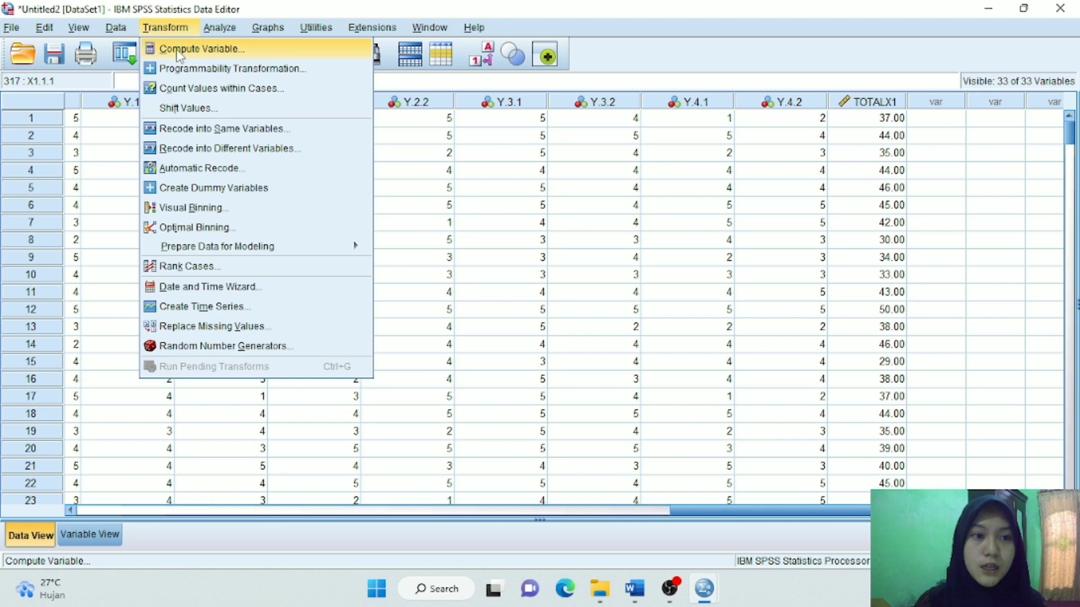
click(178, 49)
click(113, 96)
key(BackSpace)
text(2)
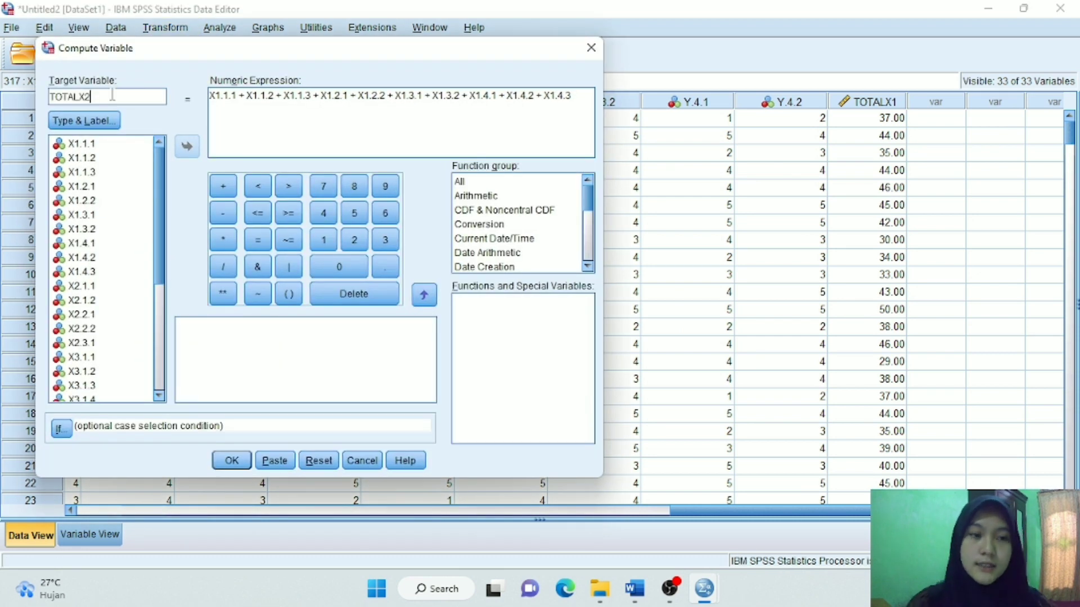
drag(574, 95, 201, 100)
key(Delete)
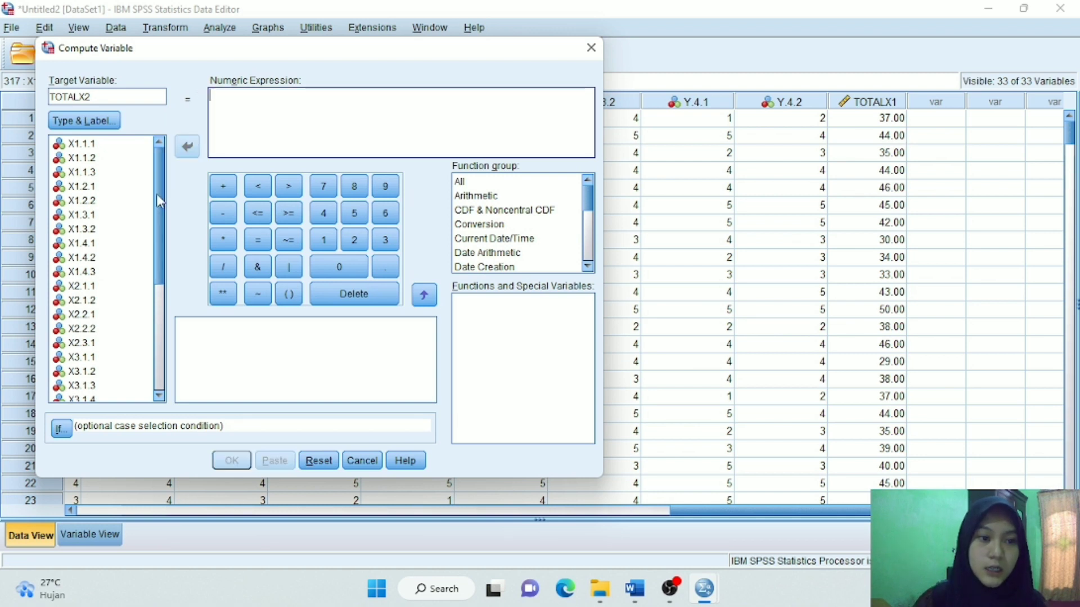
Step: Begin the TOTALX2 numeric expression as the sum X2.1.1 + X2.1.2 + X2.2.1
scroll(157, 194, down, 2)
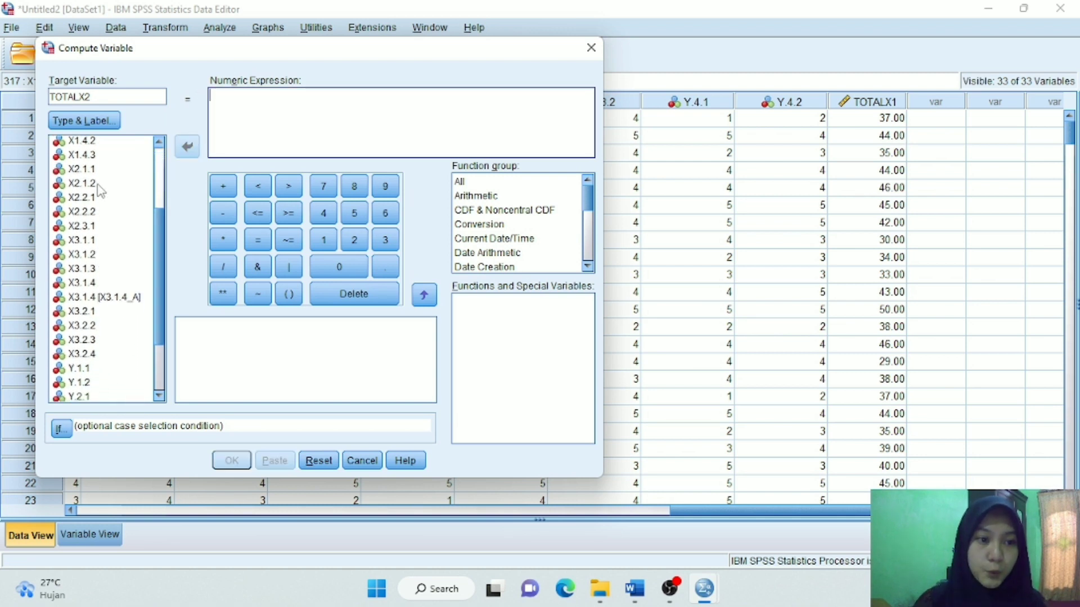
click(95, 170)
click(187, 147)
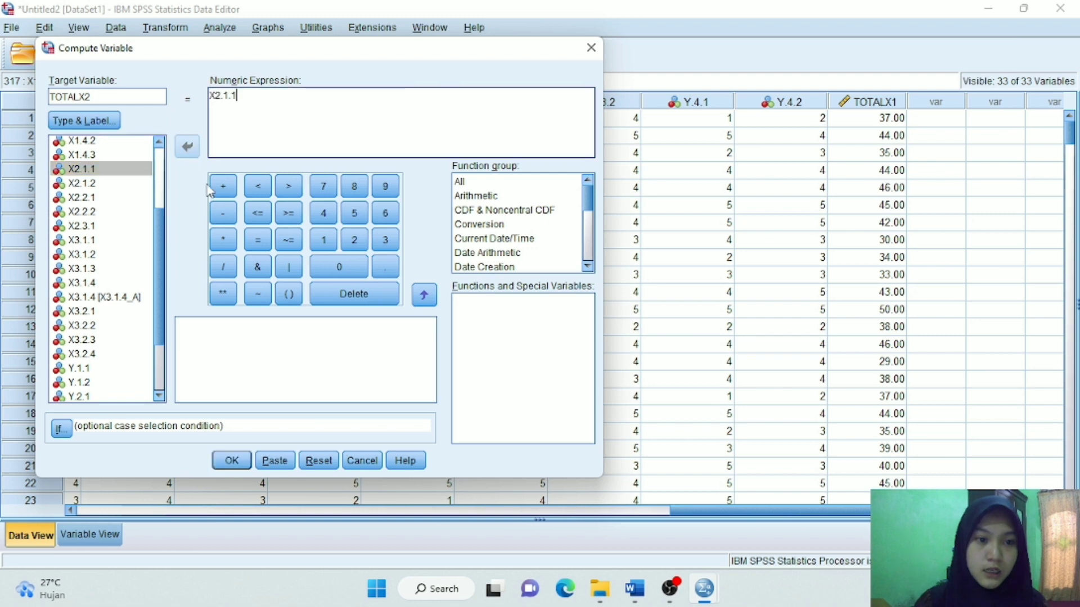
click(224, 196)
click(100, 184)
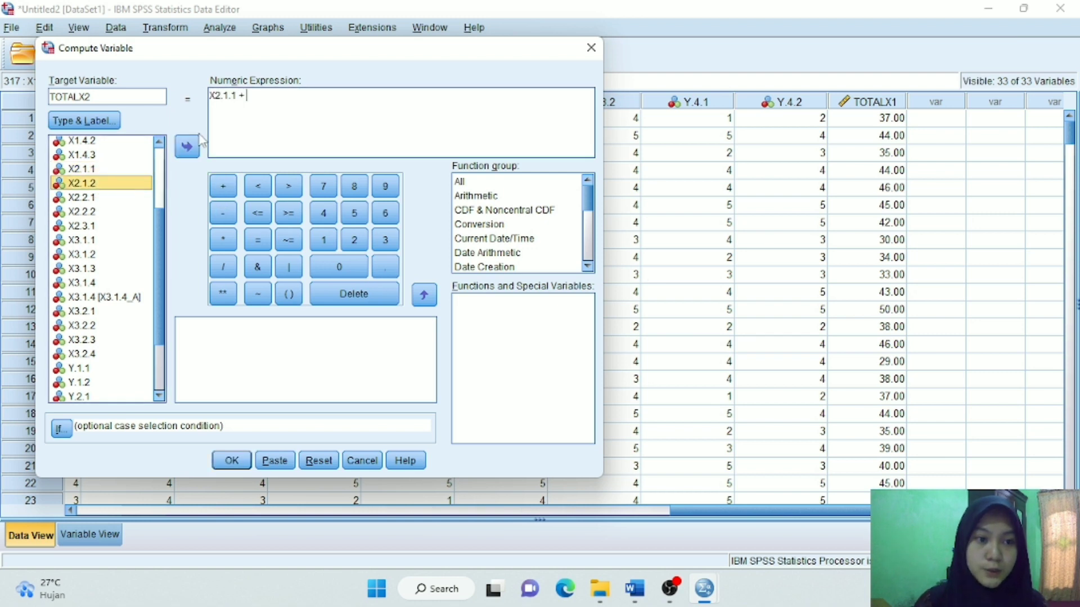
click(189, 149)
click(223, 185)
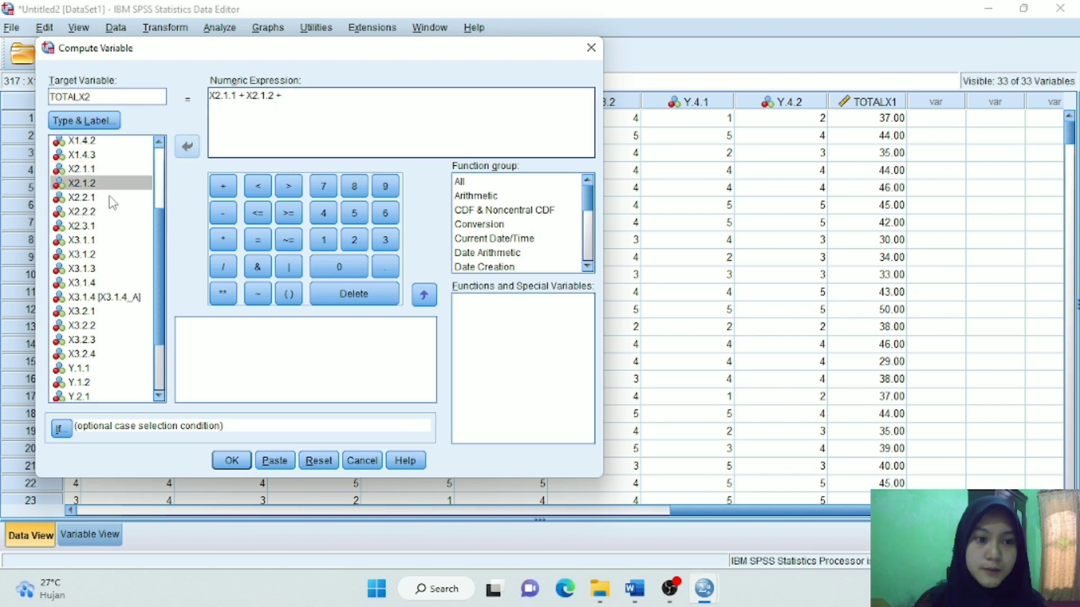
click(115, 198)
click(187, 147)
click(224, 186)
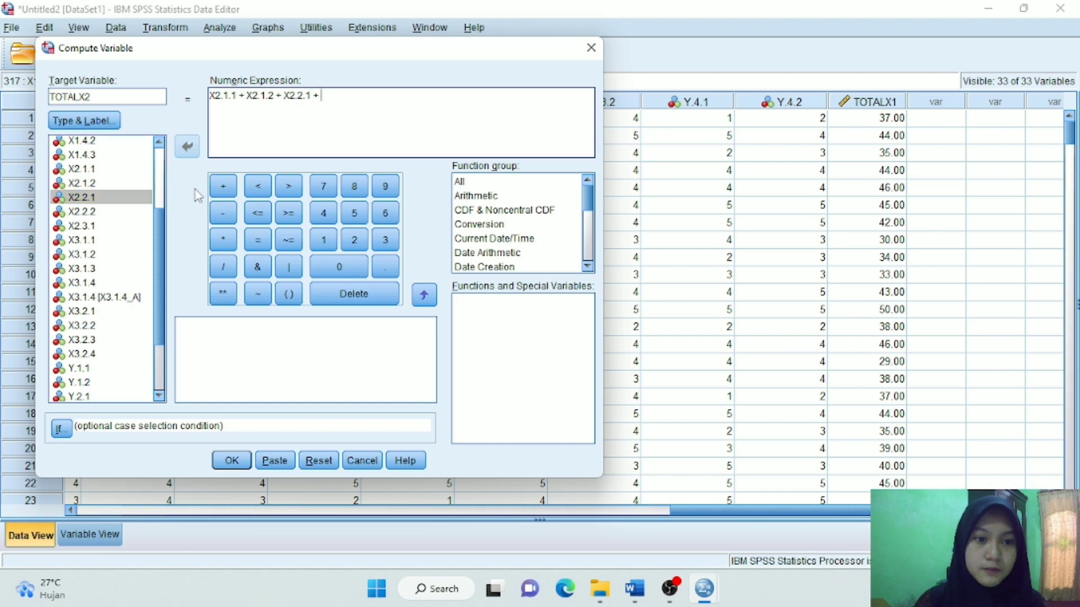
Step: Complete the TOTALX2 sum with X2.2.2 and X2.3.1, and run the computation
click(121, 212)
click(187, 147)
click(223, 186)
click(104, 226)
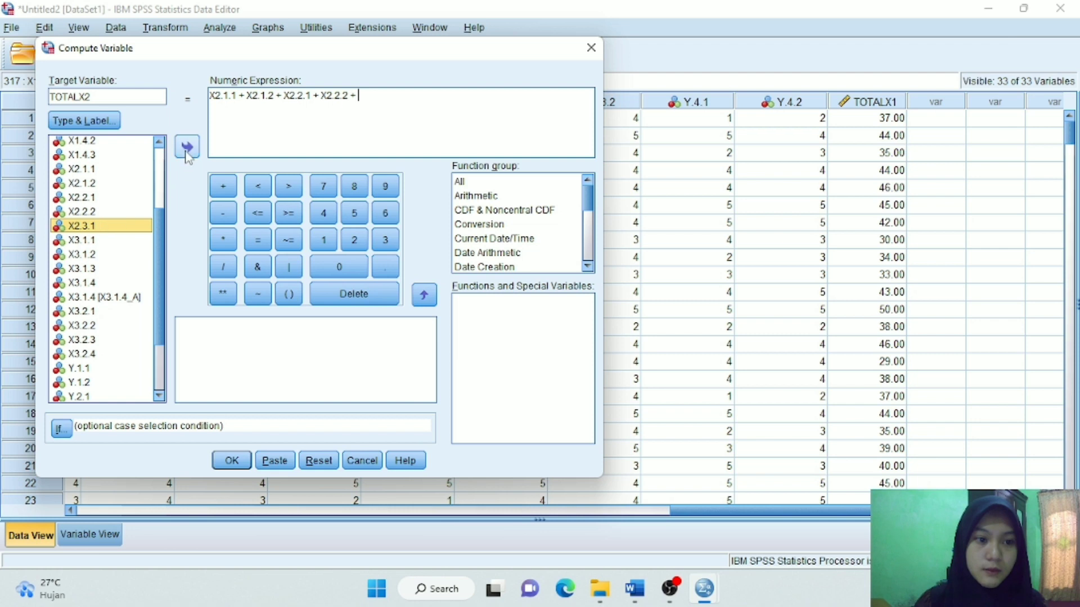
click(187, 147)
click(232, 460)
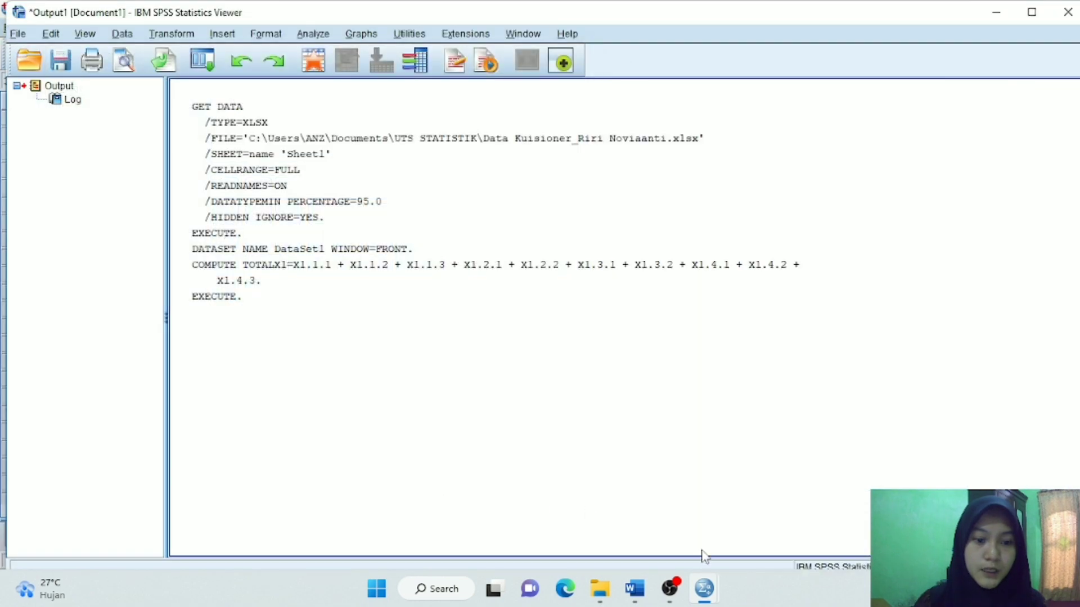
Step: Return to the dataset, reopen Compute Variable with TOTALX3 as the target variable, and clear the previous numeric expression
mouse_move(703, 594)
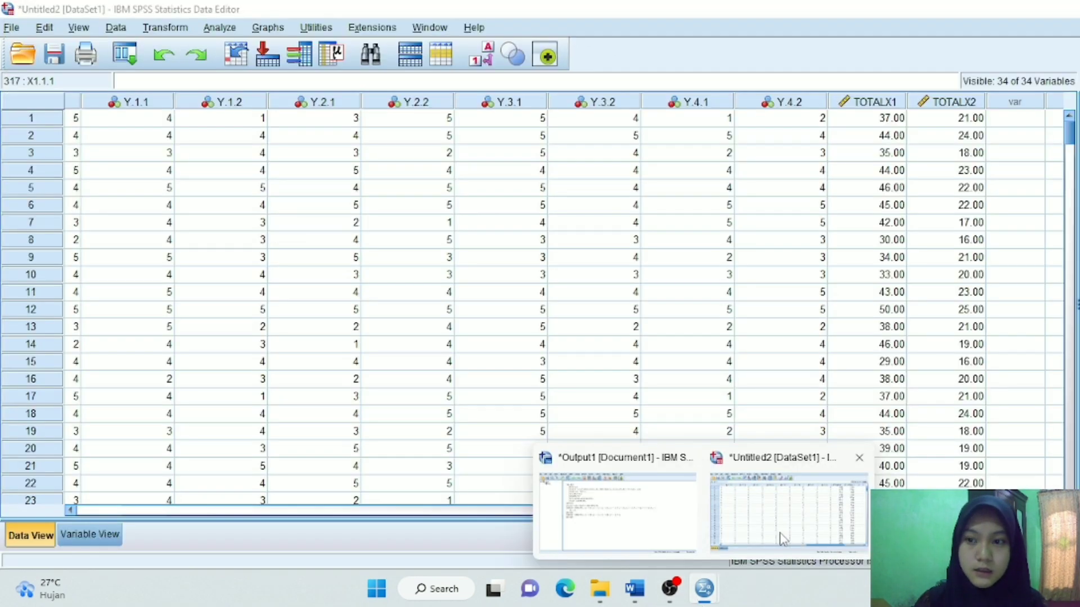
click(782, 538)
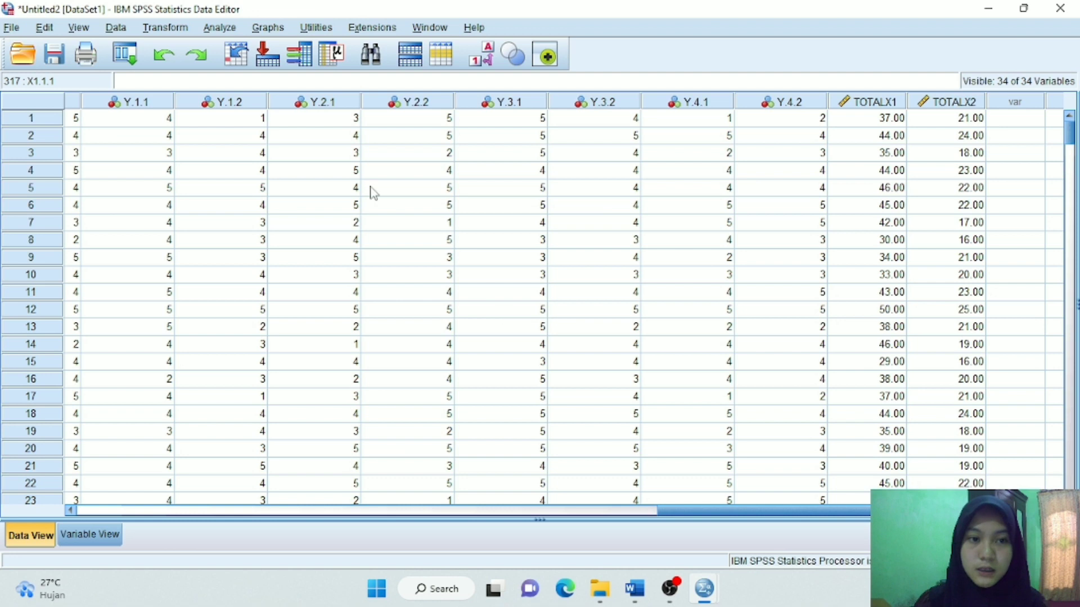
click(177, 31)
click(186, 46)
text(TOTALX3)
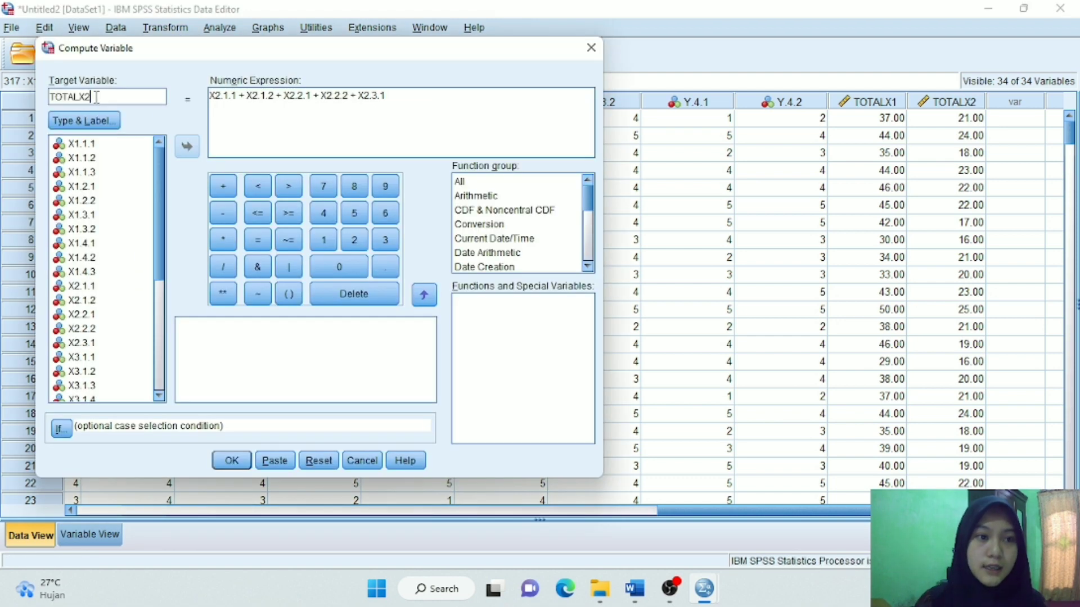
drag(385, 113, 198, 100)
key(BackSpace)
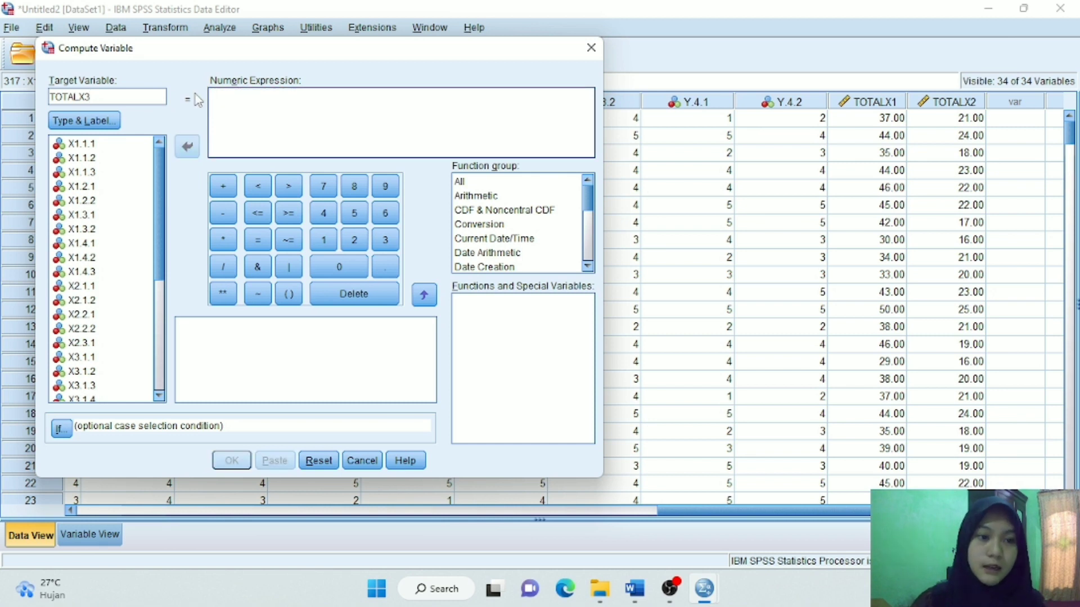
Step: Begin the TOTALX3 numeric expression as the sum X3.1.1 + X3.1.2 + X3.1.3
drag(157, 169, 158, 240)
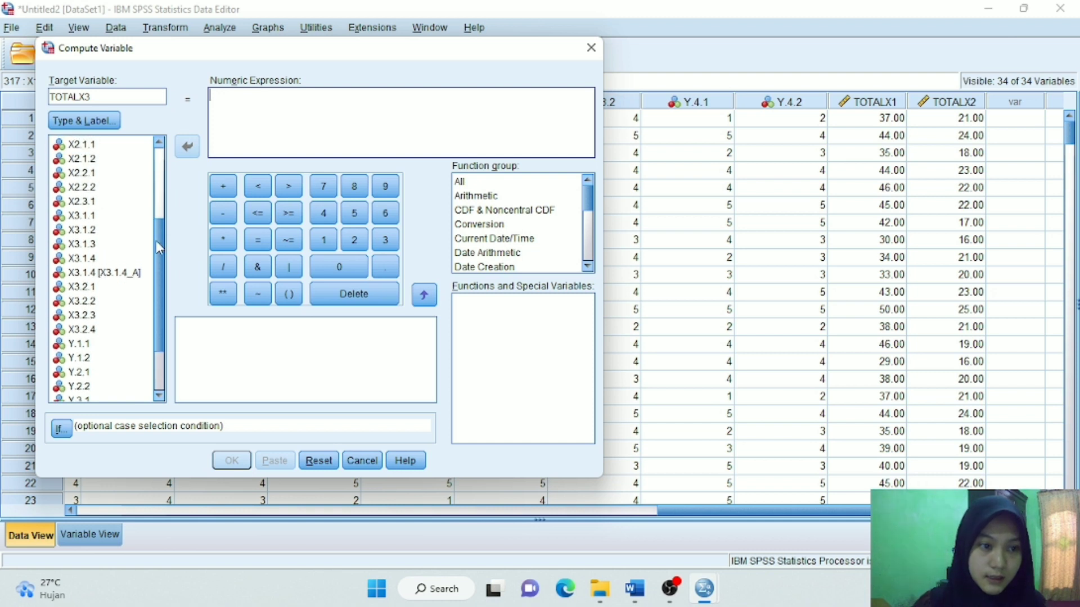
click(85, 217)
click(187, 147)
click(223, 186)
click(93, 230)
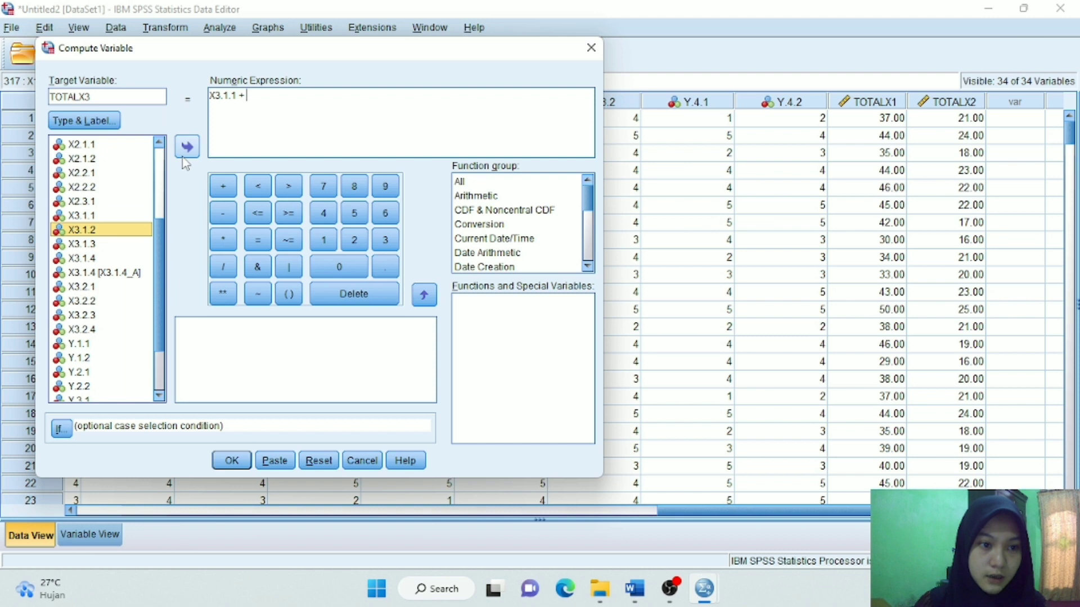
click(187, 147)
click(223, 186)
click(82, 244)
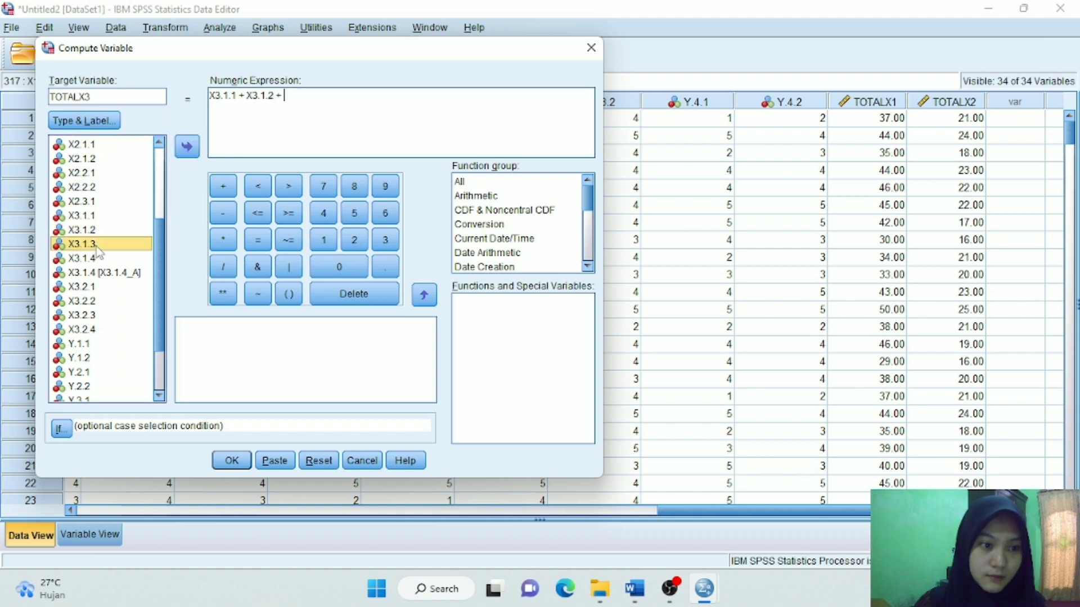
click(189, 147)
click(224, 186)
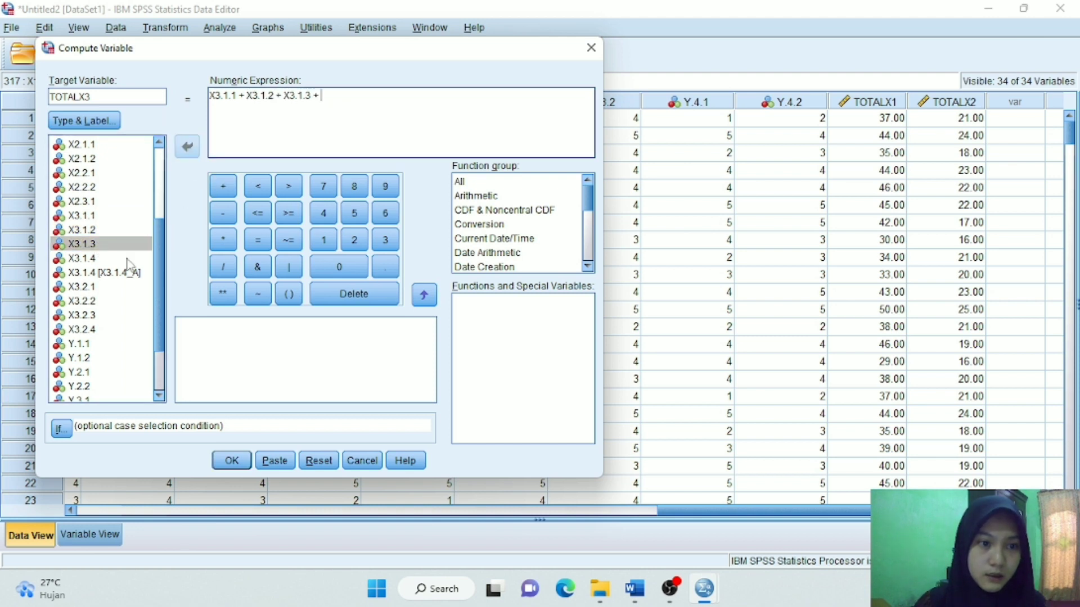
Step: Extend the TOTALX3 sum with the items X3.1.4, X3.1.4_A and X3.2.1
click(130, 258)
click(187, 147)
click(223, 186)
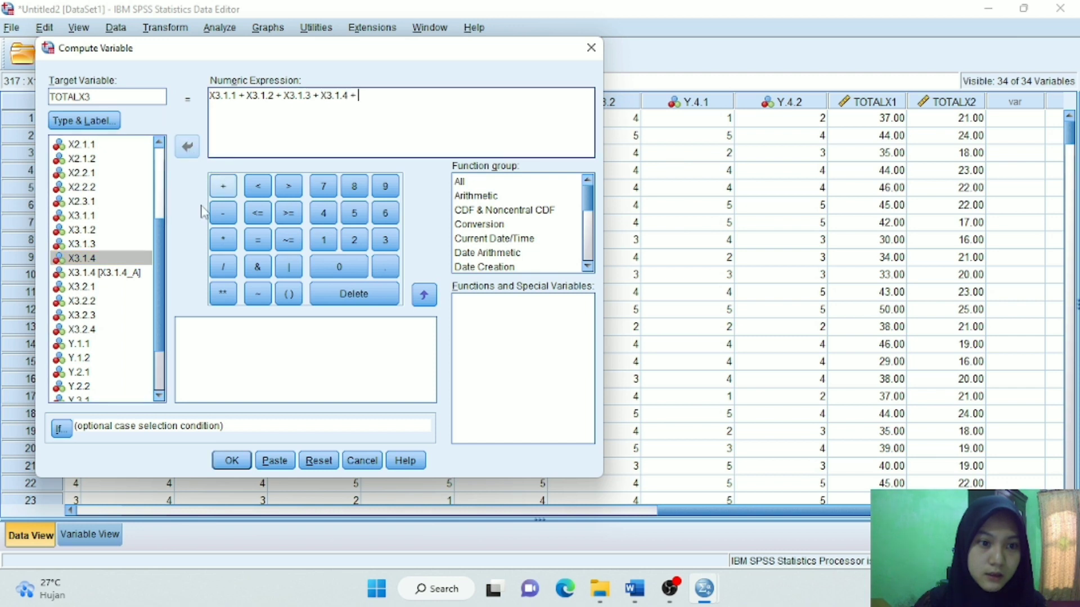
click(135, 274)
click(187, 147)
click(223, 186)
click(100, 287)
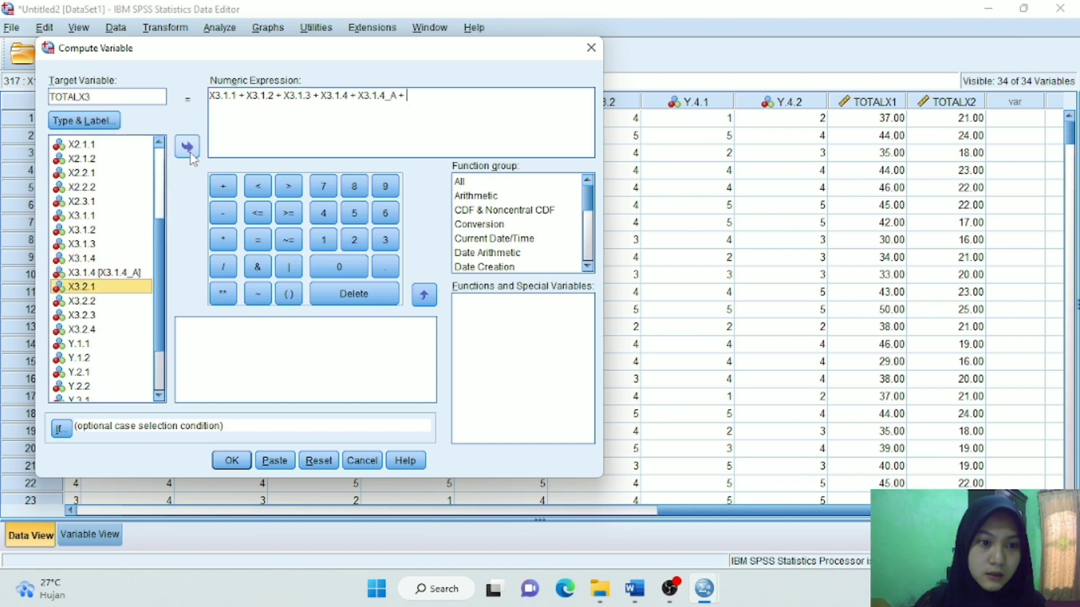
click(187, 147)
click(224, 186)
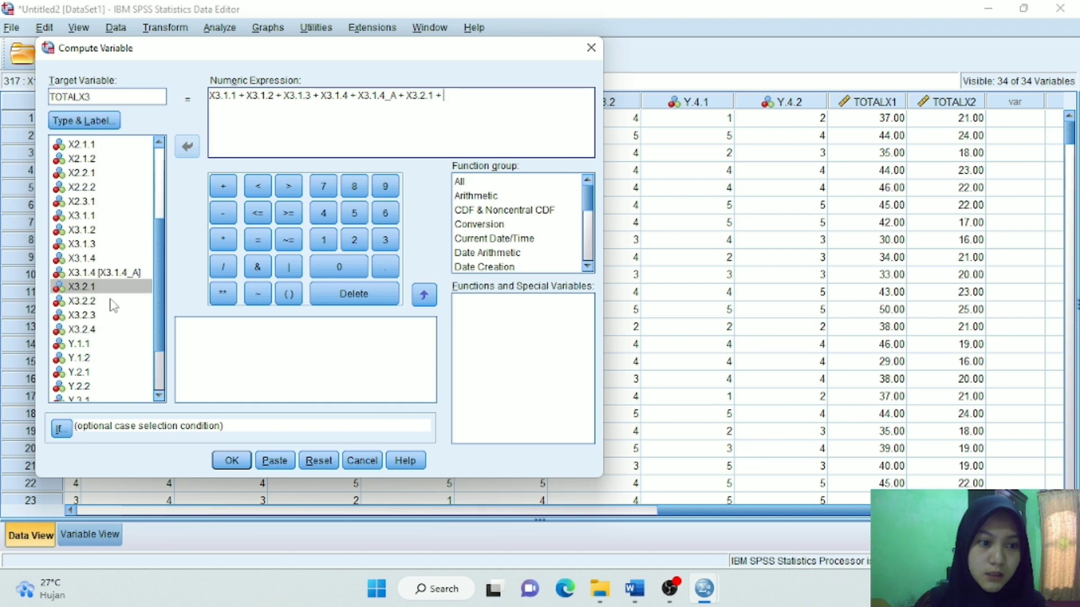
Step: Complete the TOTALX3 sum with X3.2.2, X3.2.3 and X3.2.4, and run the computation
click(110, 302)
click(188, 147)
click(223, 187)
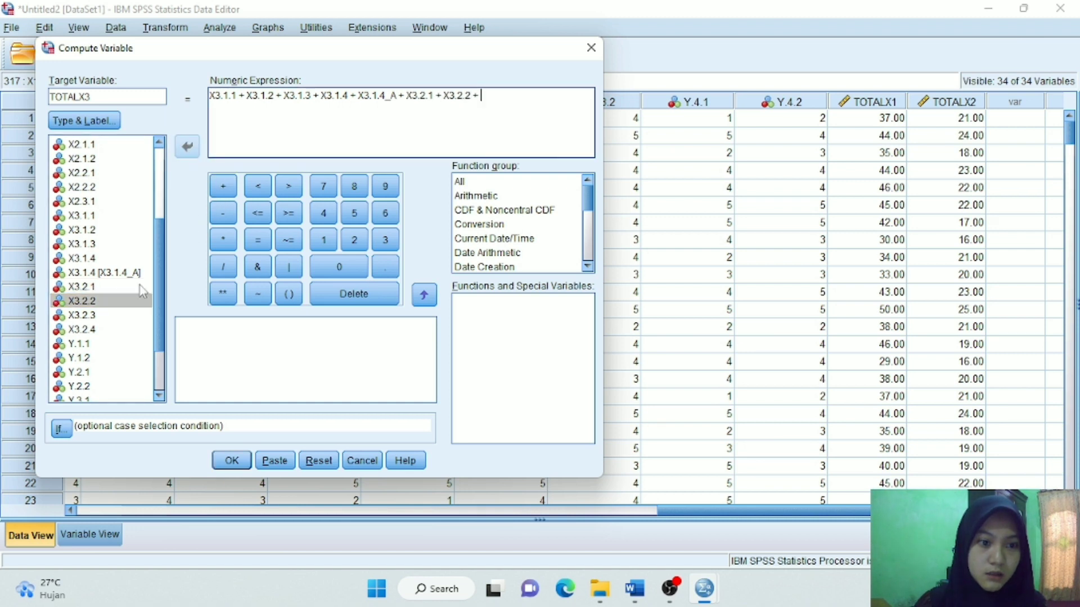
click(105, 318)
click(223, 187)
click(99, 334)
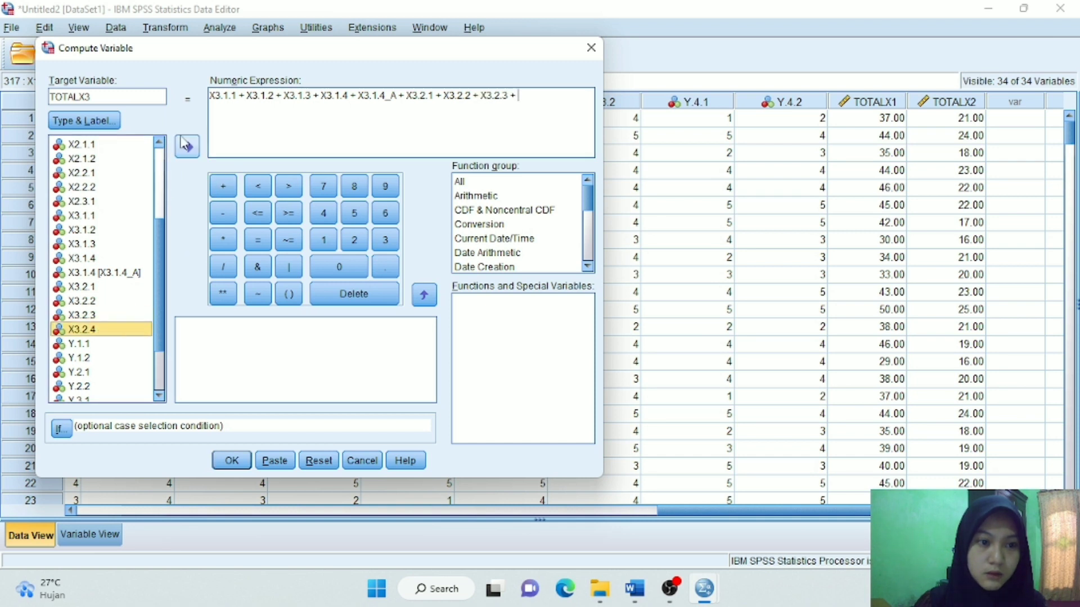
click(187, 146)
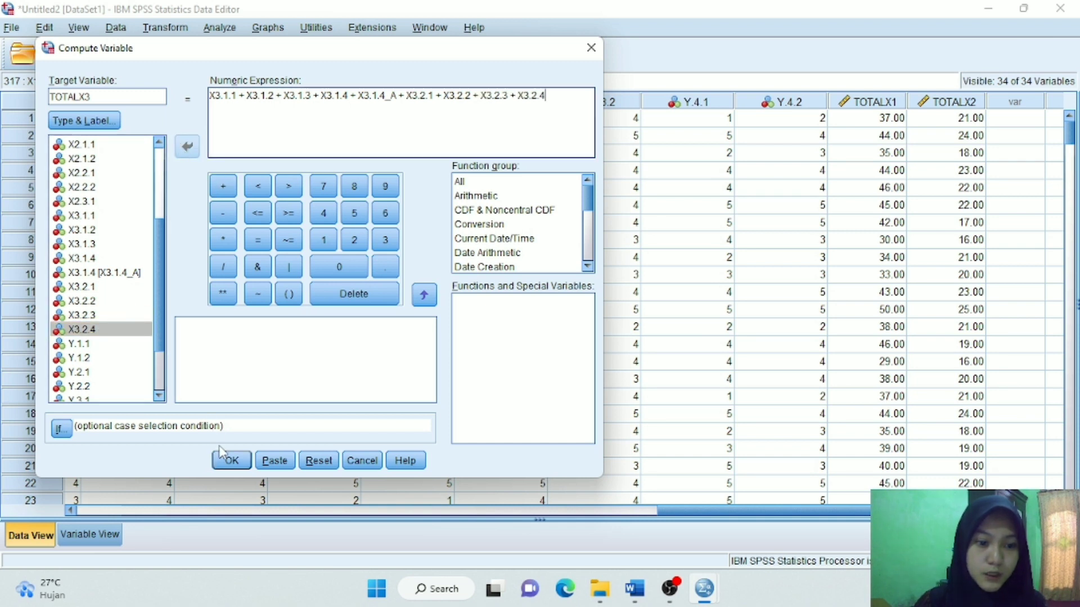
click(221, 464)
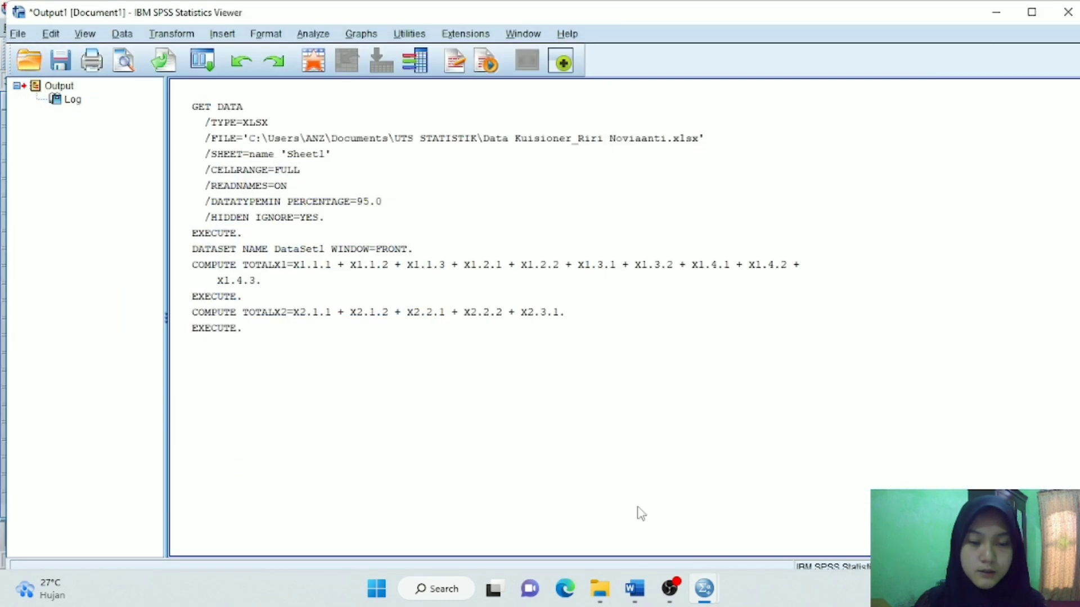
Step: Return to the dataset, reopen Compute Variable with TOTALY as the target variable, and delete the TOTALX3 expression
mouse_move(710, 593)
click(761, 528)
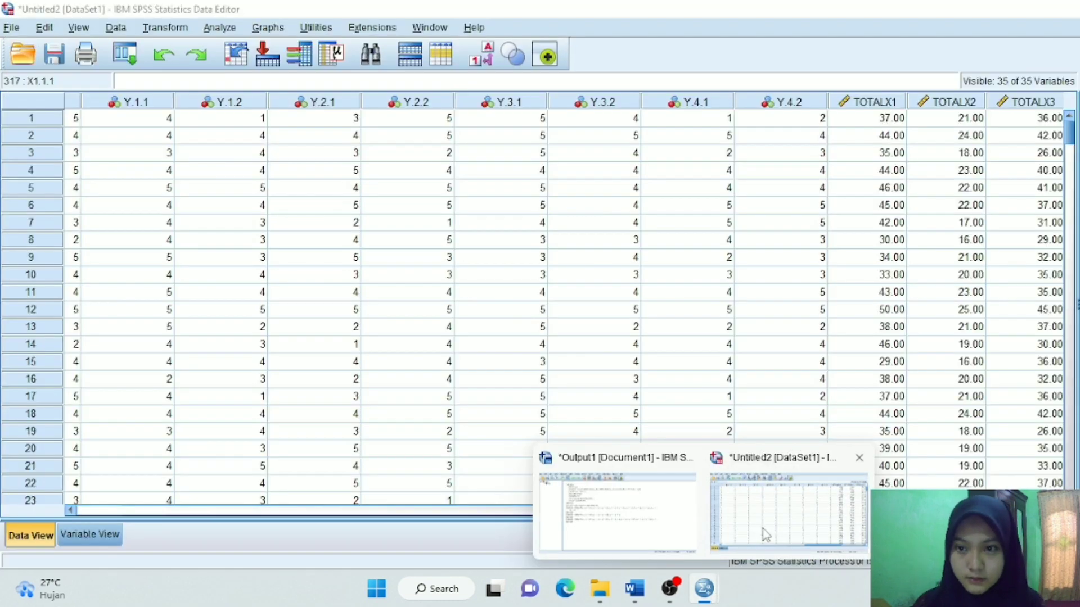
click(165, 27)
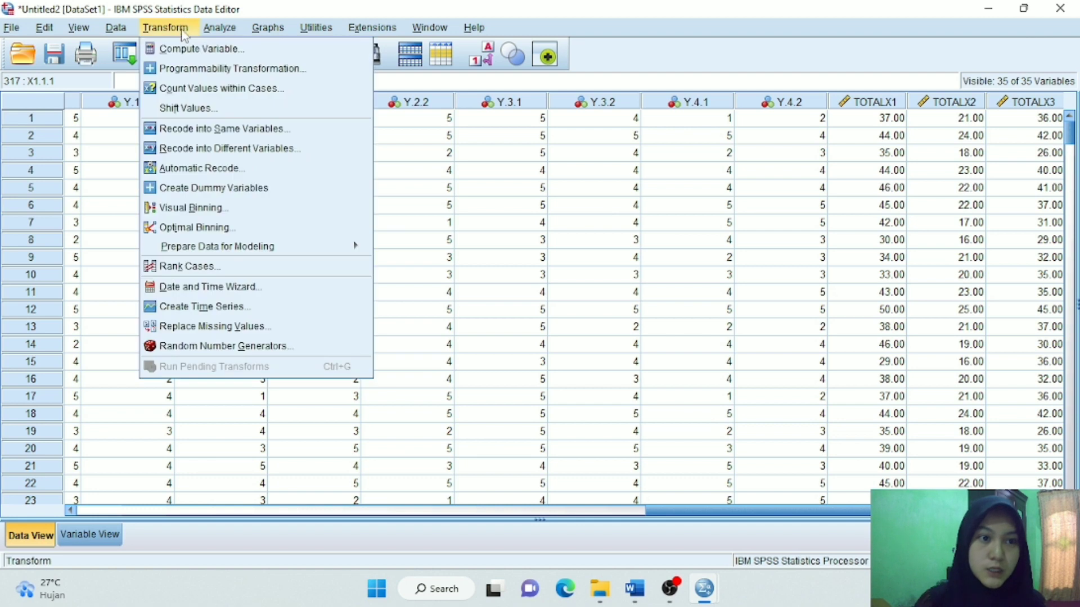
click(186, 43)
click(109, 100)
key(BackSpace)
key(BackSpace)
click(547, 100)
shift+click(205, 95)
key(Delete)
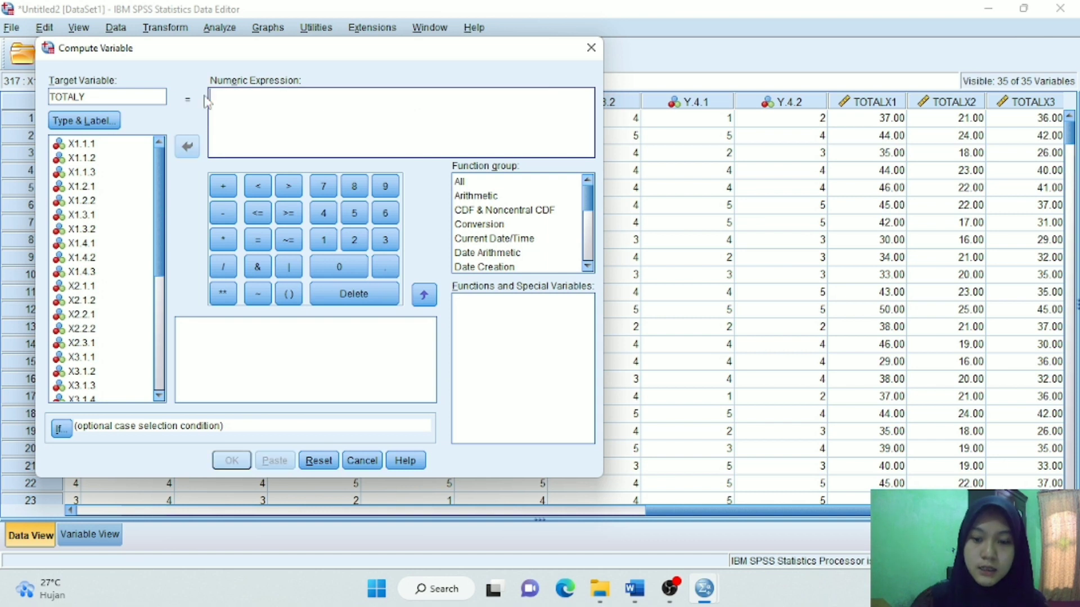
Step: Begin the TOTALY numeric expression as the sum Y.1.1 + Y.1.2
drag(160, 220, 163, 341)
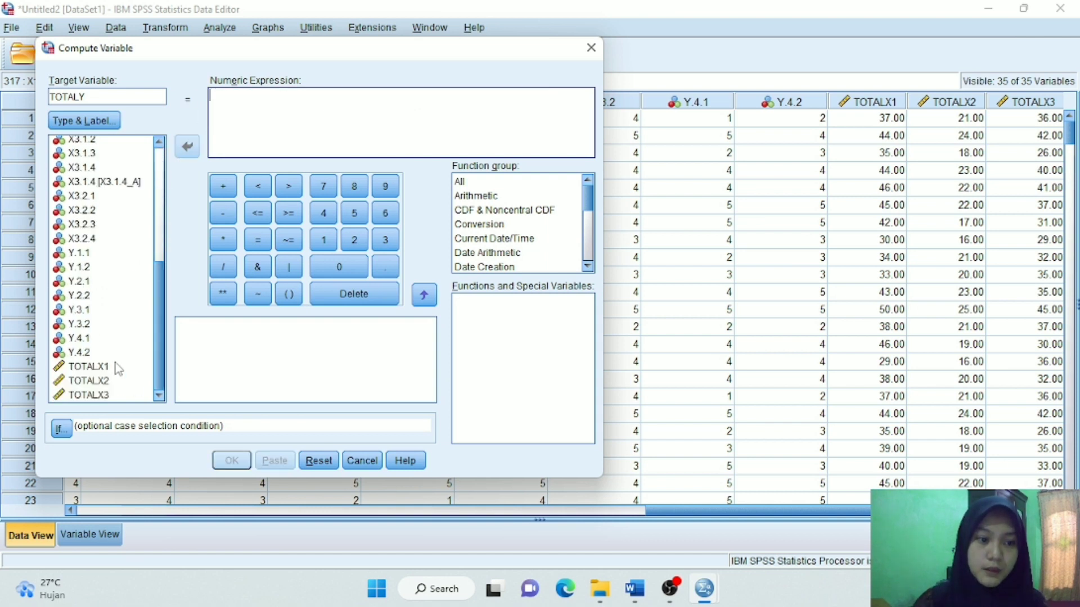
click(84, 254)
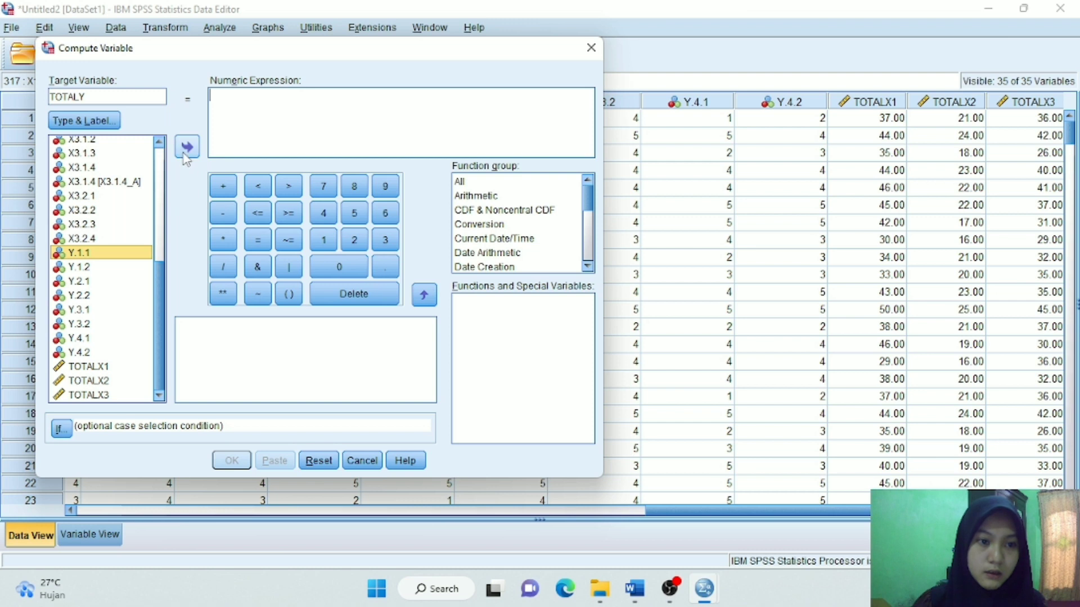
click(187, 146)
click(223, 187)
click(84, 267)
click(186, 147)
click(223, 186)
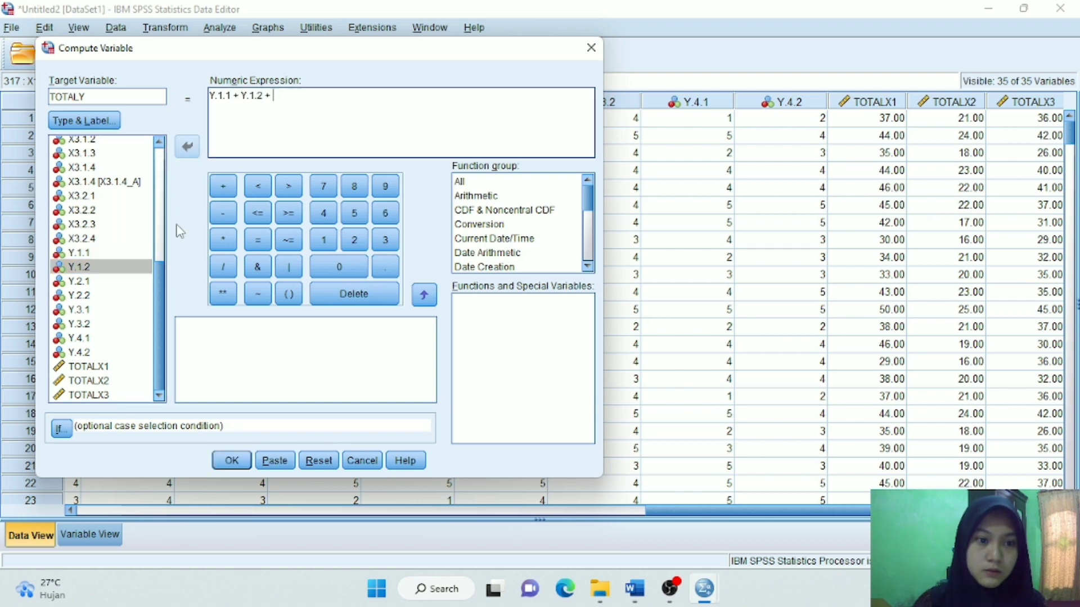
Step: Extend the TOTALY sum with the items Y.2.1 and Y.2.2
click(100, 282)
click(188, 154)
click(222, 186)
click(85, 297)
click(194, 150)
click(223, 187)
Step: Add the items Y.3.1 and Y.3.2 to the TOTALY sum
click(98, 310)
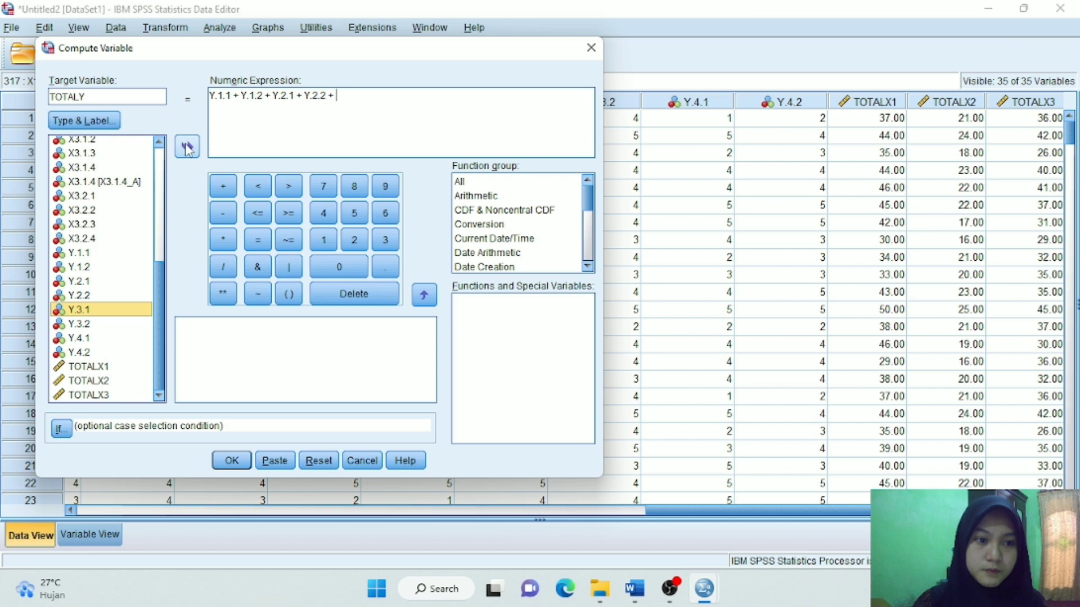
click(187, 149)
click(222, 187)
click(79, 324)
click(188, 148)
click(221, 189)
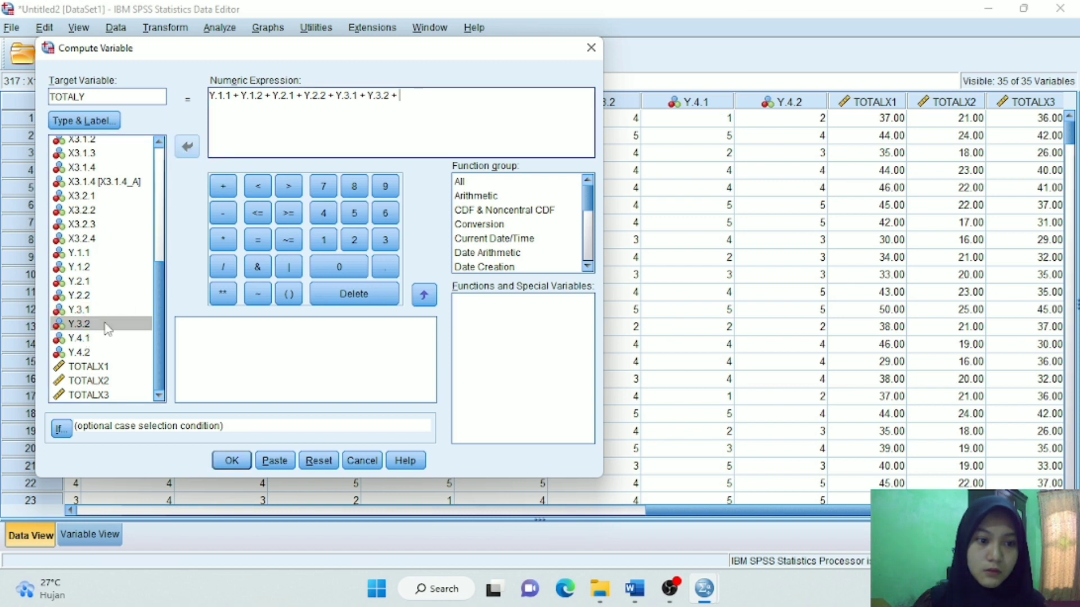
Step: Complete the TOTALY sum with Y.4.1 and Y.4.2, and run the computation
click(91, 338)
click(187, 148)
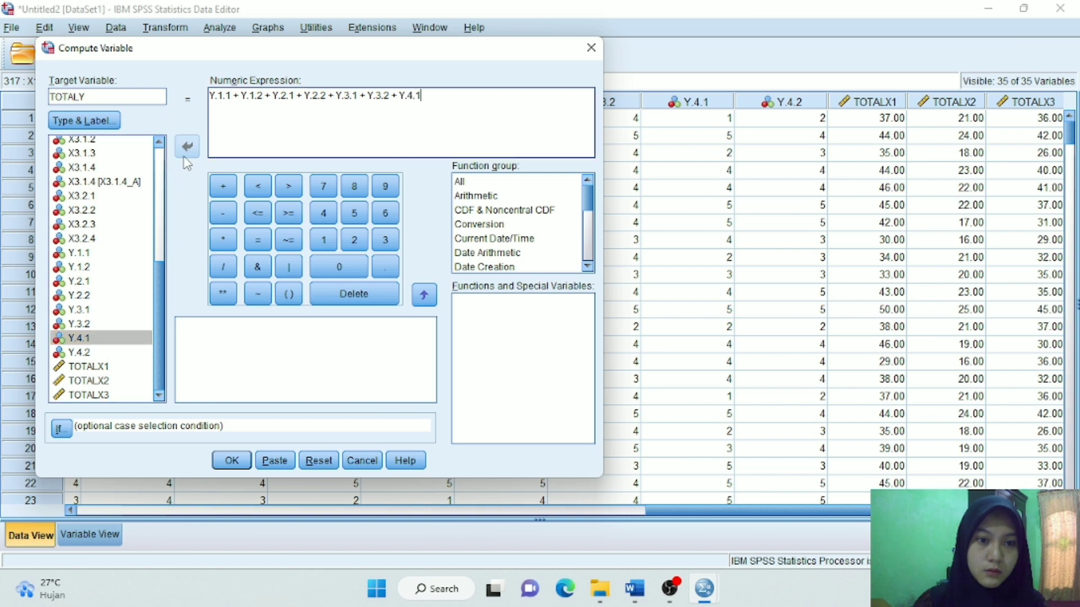
click(222, 186)
click(84, 354)
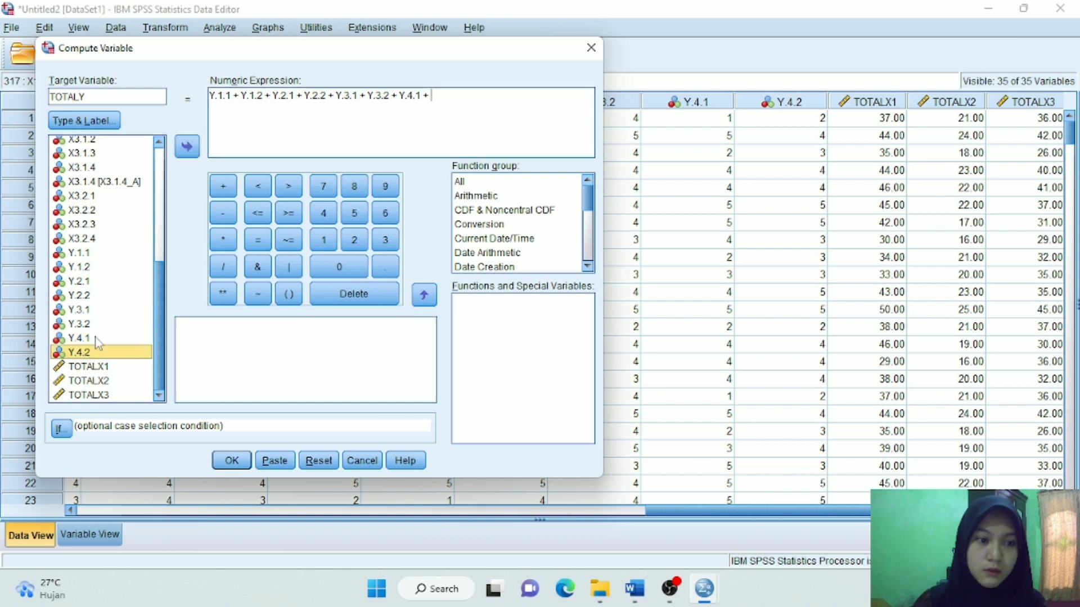
click(187, 148)
click(245, 456)
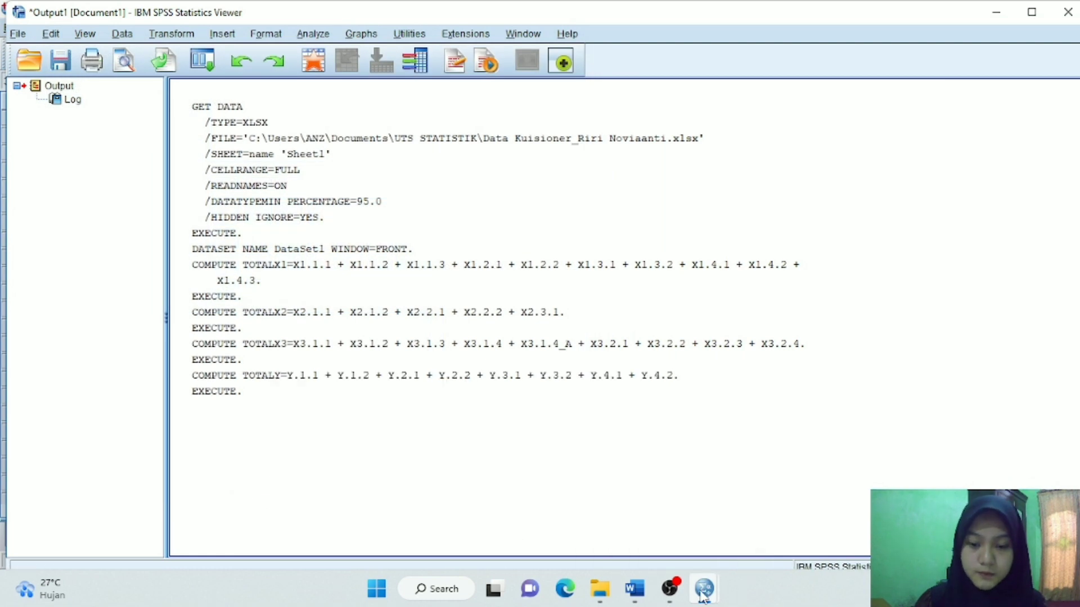
Step: Return to the dataset and check the computed total columns through TOTALY
mouse_move(705, 589)
click(773, 532)
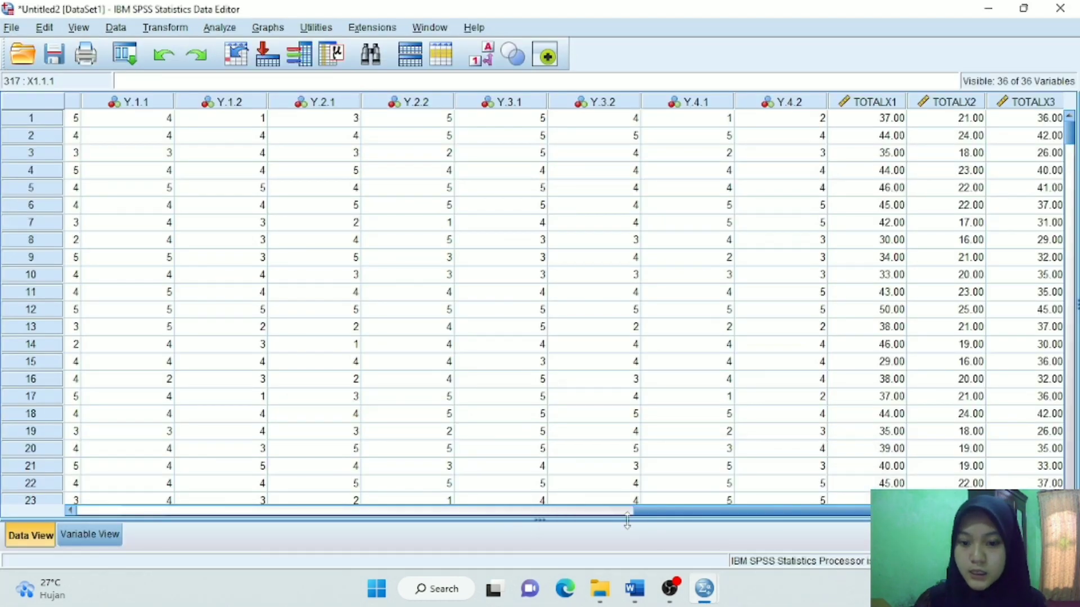
drag(663, 518, 788, 518)
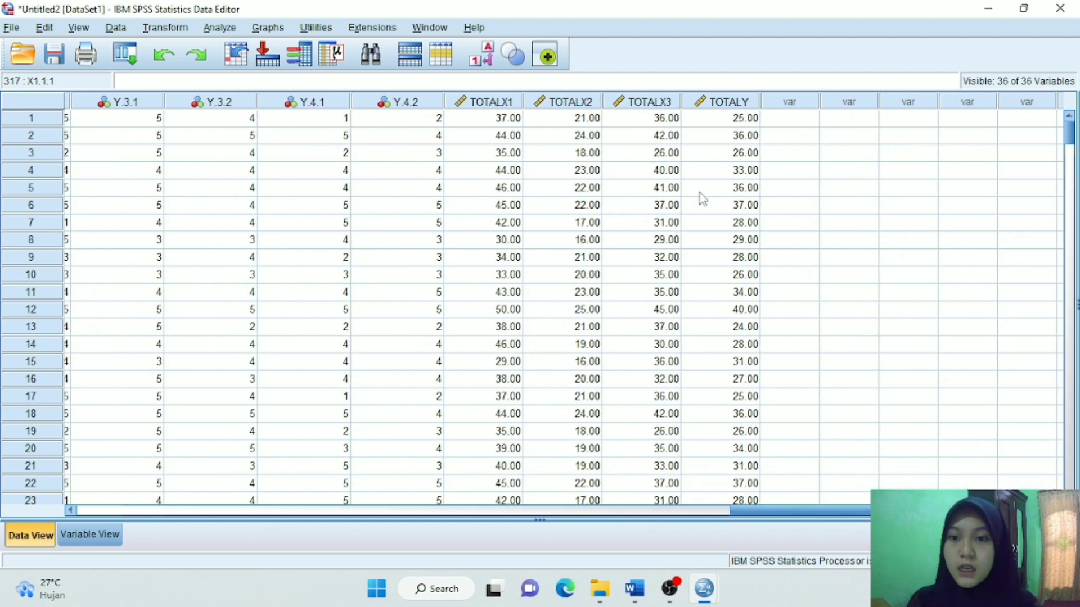
Step: In the variable definitions, label the TOTALX1 variable "Financian Literacy"
click(78, 541)
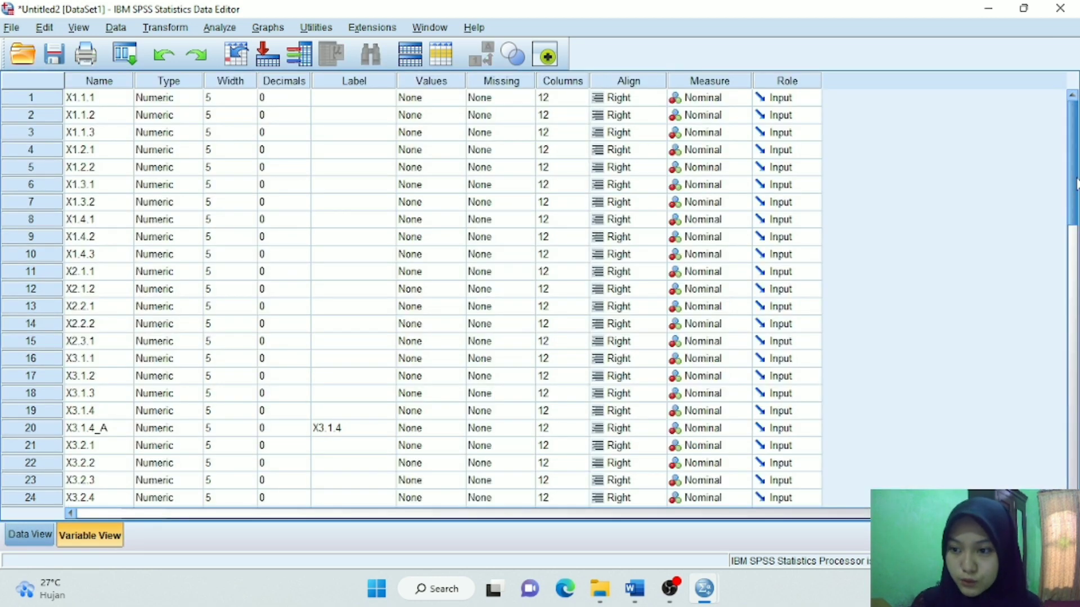
drag(1074, 183, 1069, 301)
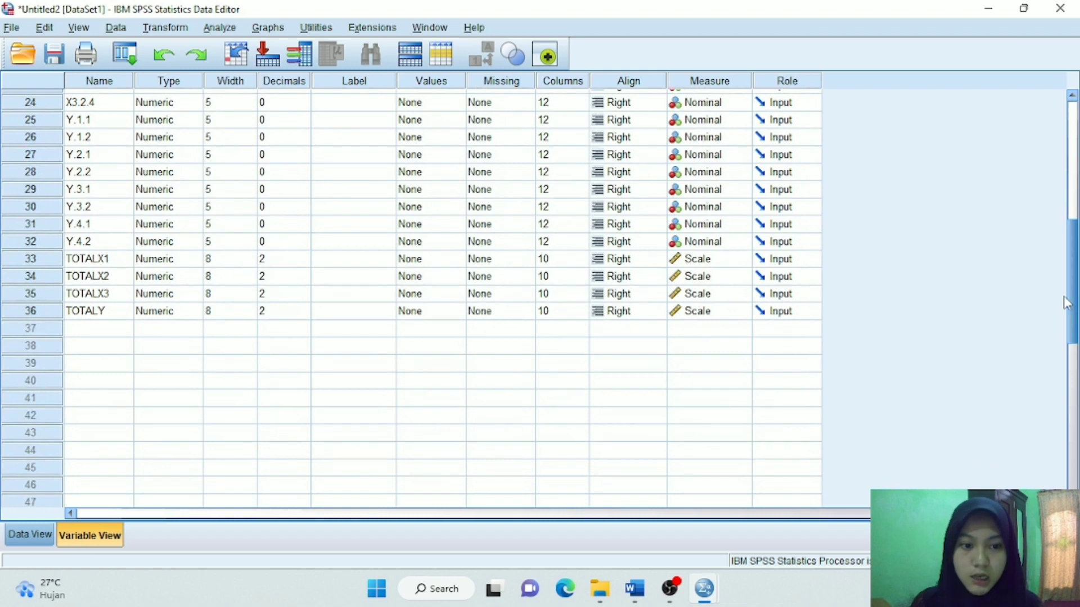
click(329, 264)
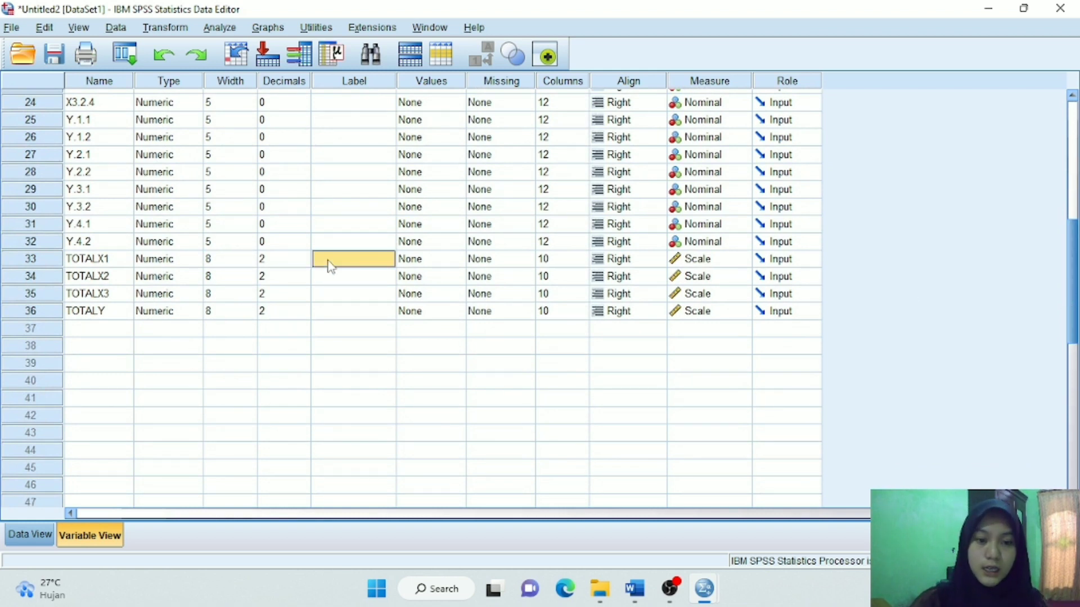
text(F)
key(Caps_Lock)
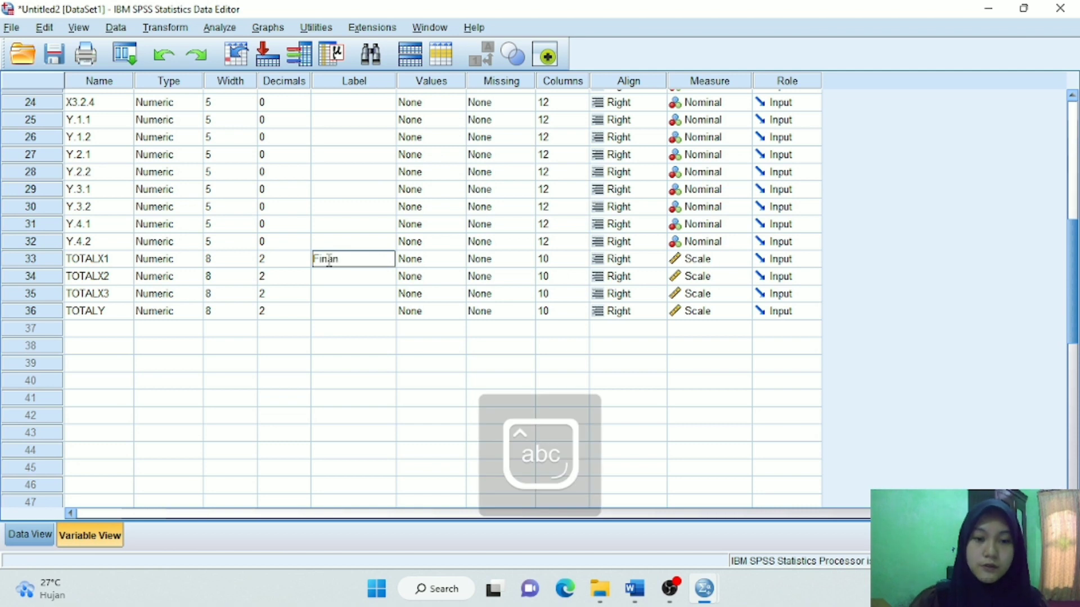
text(inancian L)
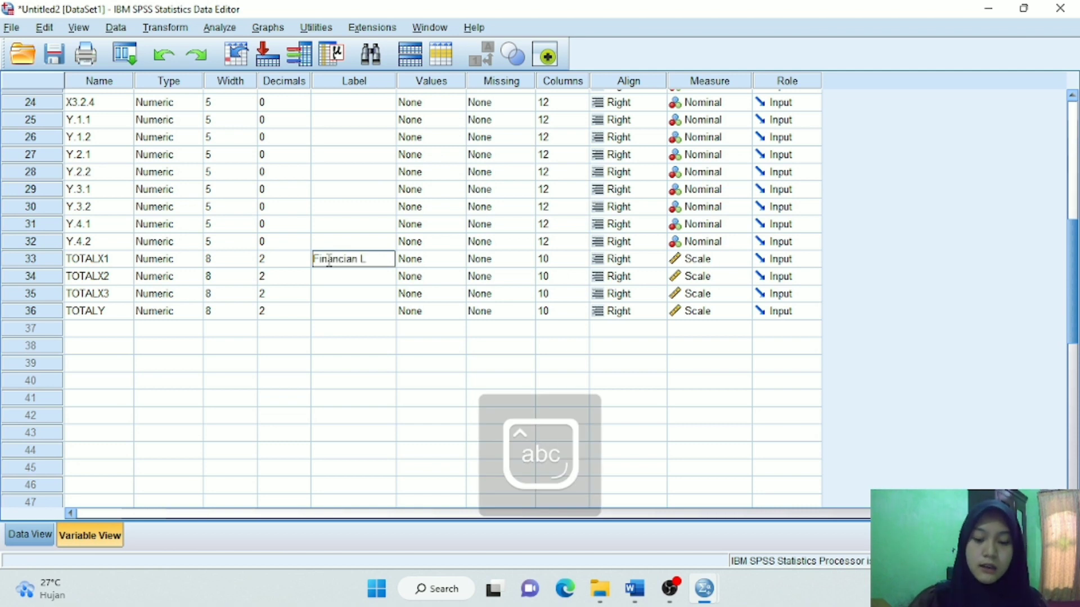
text(iteracy)
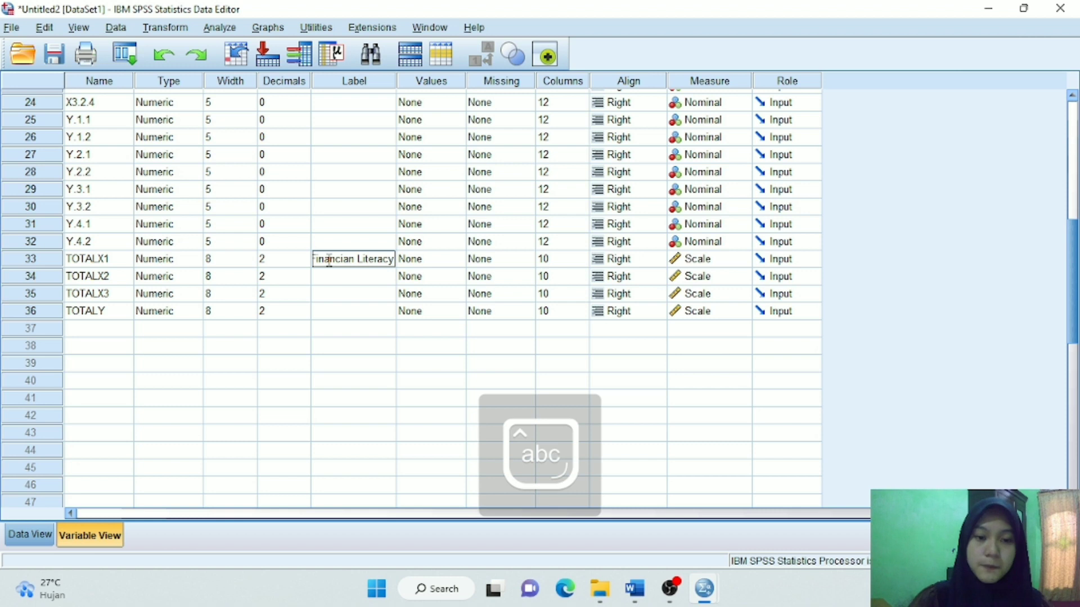
Step: Label the TOTALX2 variable "Fintech"
click(334, 284)
click(333, 276)
key(Caps_Lock)
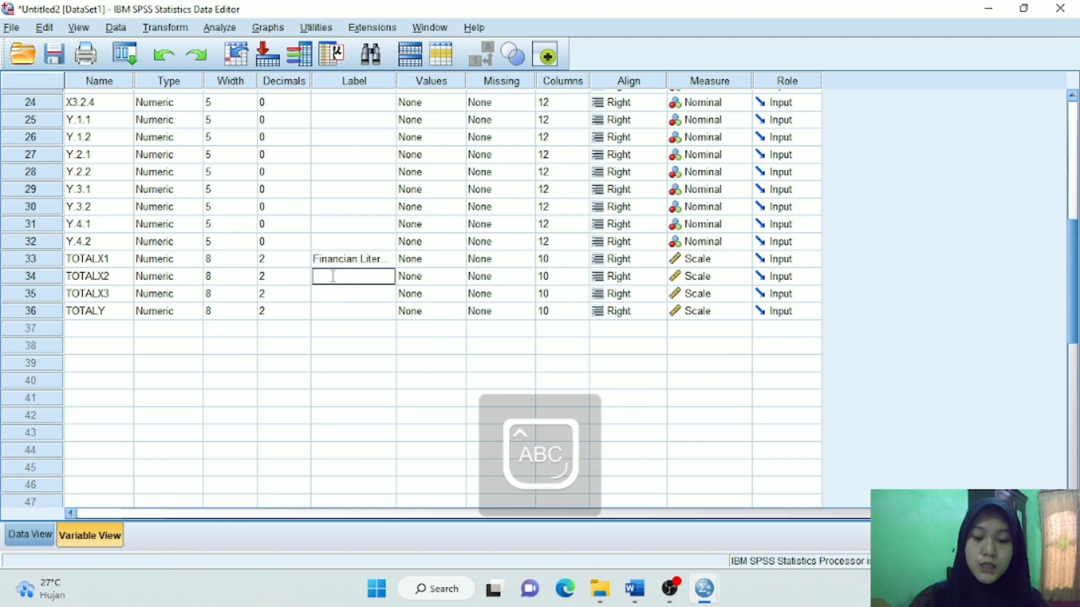
text(F)
key(Caps_Lock)
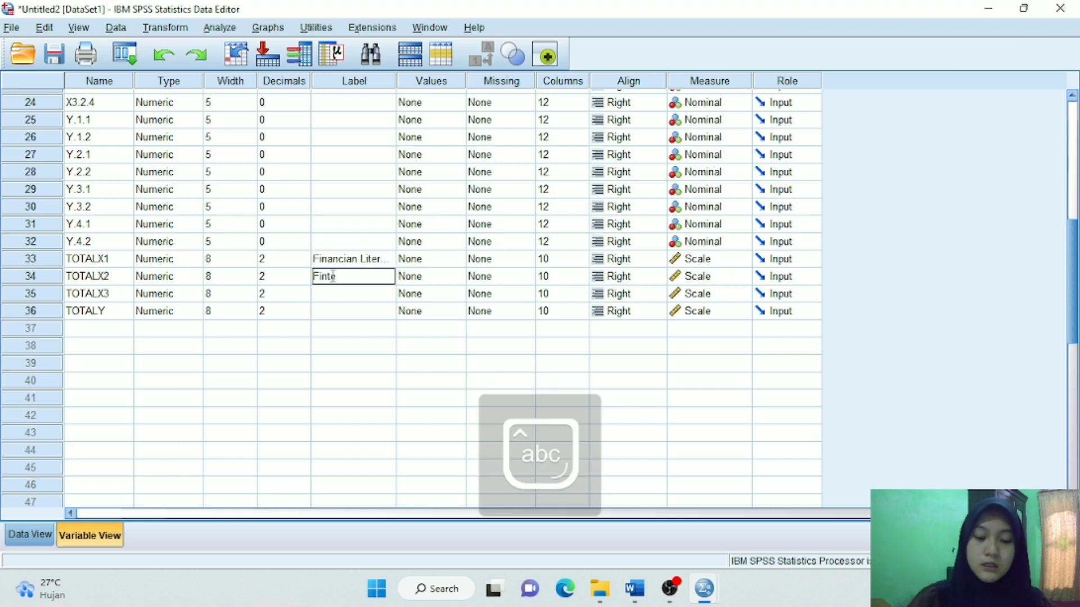
Step: Label the TOTALX3 variable "Locus of Control"
click(340, 295)
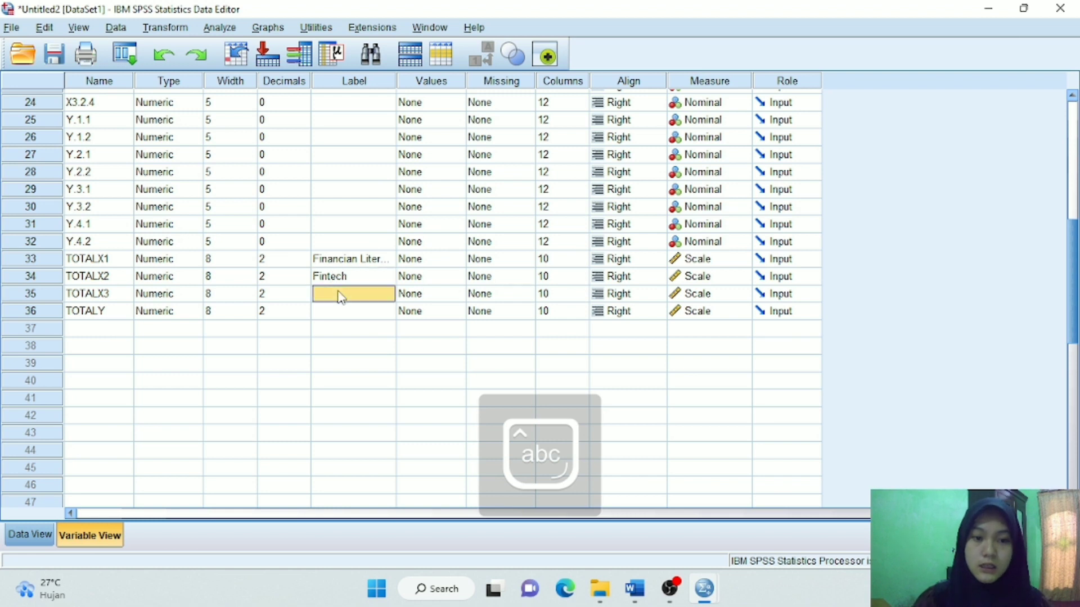
click(341, 295)
key(Caps_Lock)
text(L)
key(Caps_Lock)
text(o)
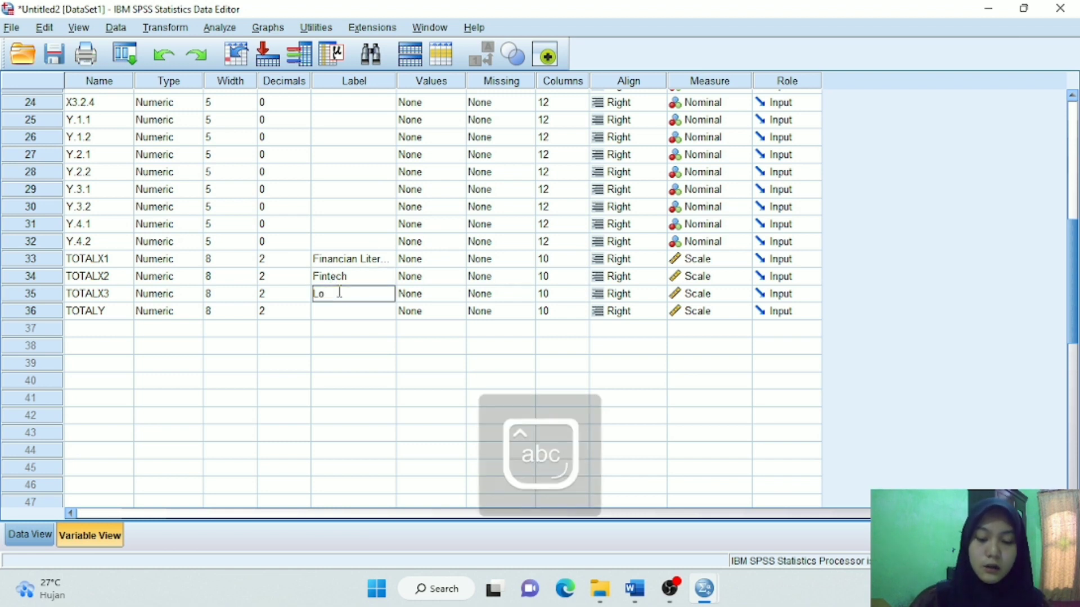
text(cus of)
key(Caps_Lock)
text(C)
key(Caps_Lock)
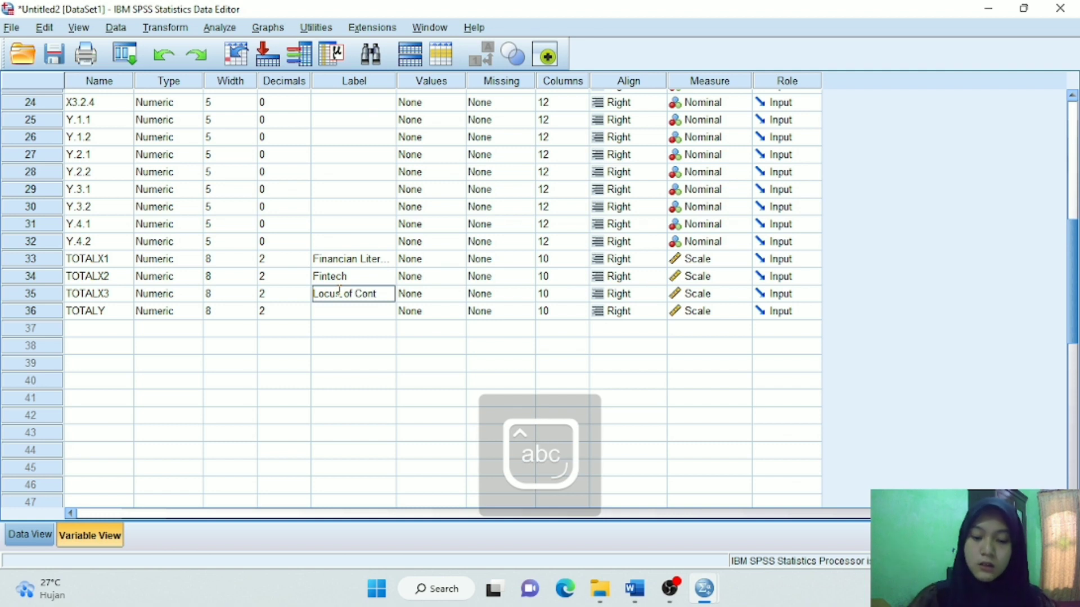
Step: Label the TOTALY variable "Financial Management Behavior"
click(343, 317)
key(Caps_Lock)
text(G)
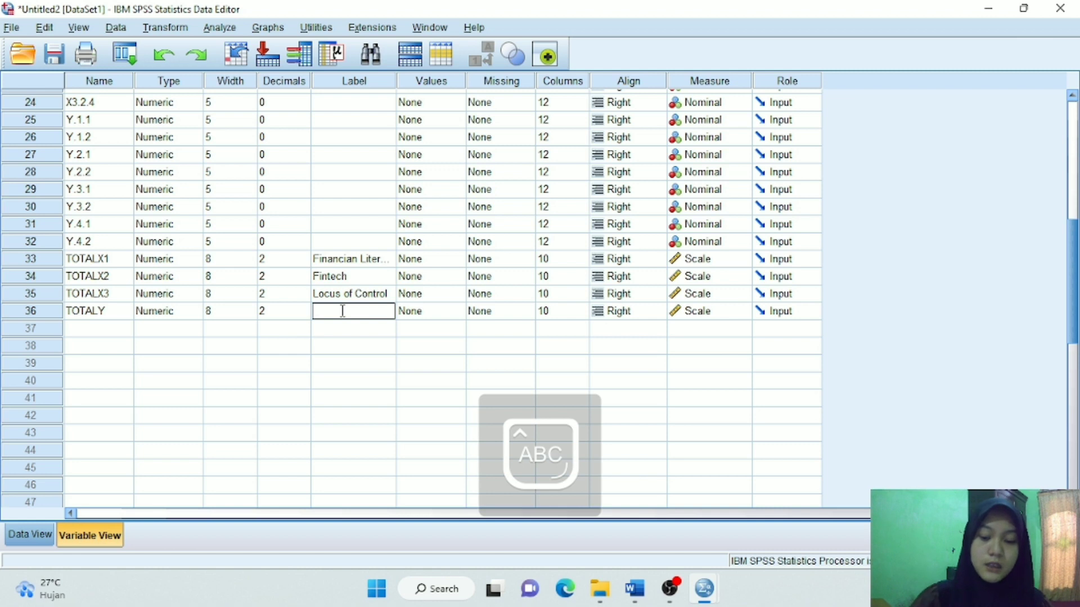
key(Caps_Lock)
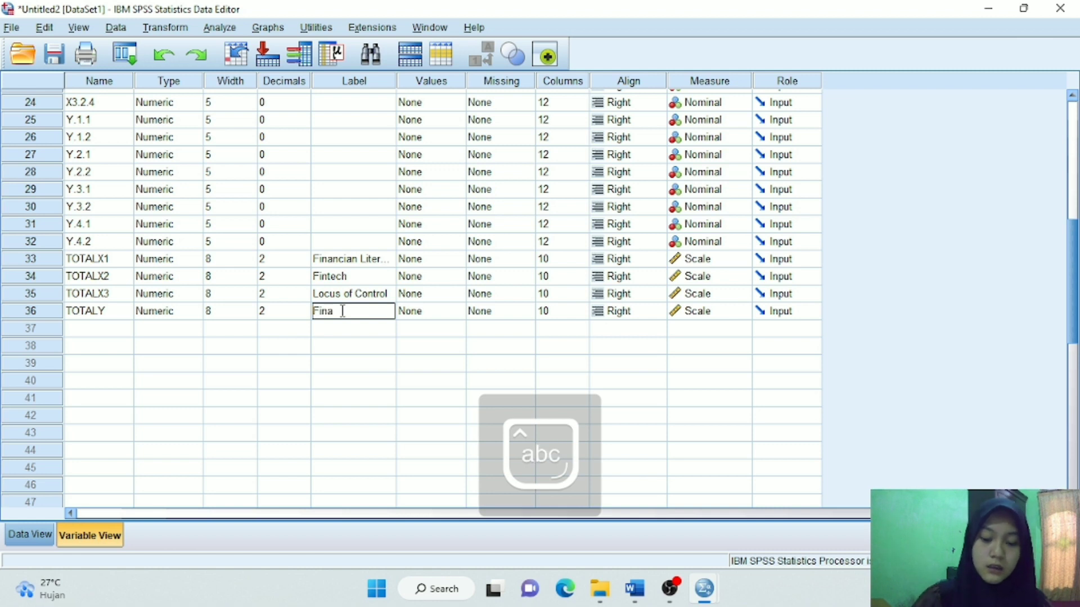
text(inancial)
key(Caps_Lock)
text(M)
key(Caps_Lock)
text(anagement)
key(Caps_Lock)
text(B)
key(Caps_Lock)
text(ehavio)
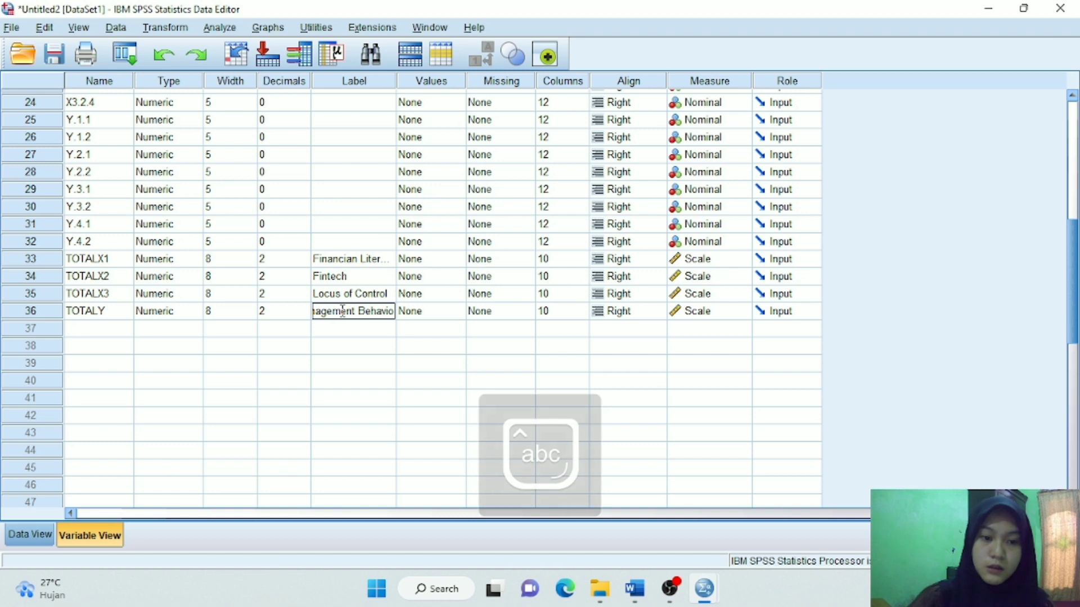
text(r)
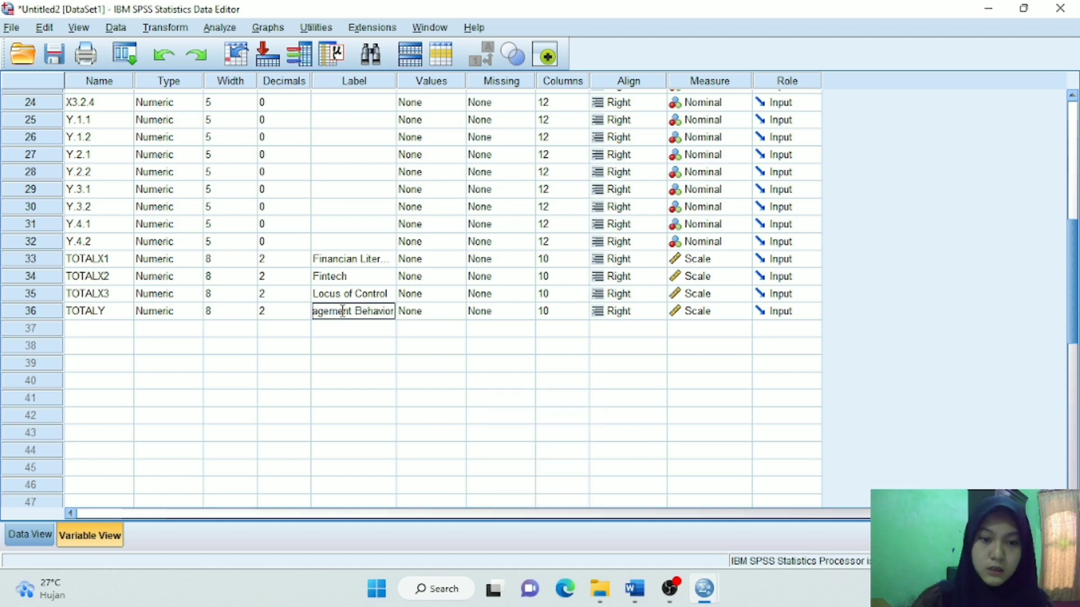
Step: Set the decimals of TOTALX1, TOTALX2, TOTALX3 and TOTALY to 0
click(273, 260)
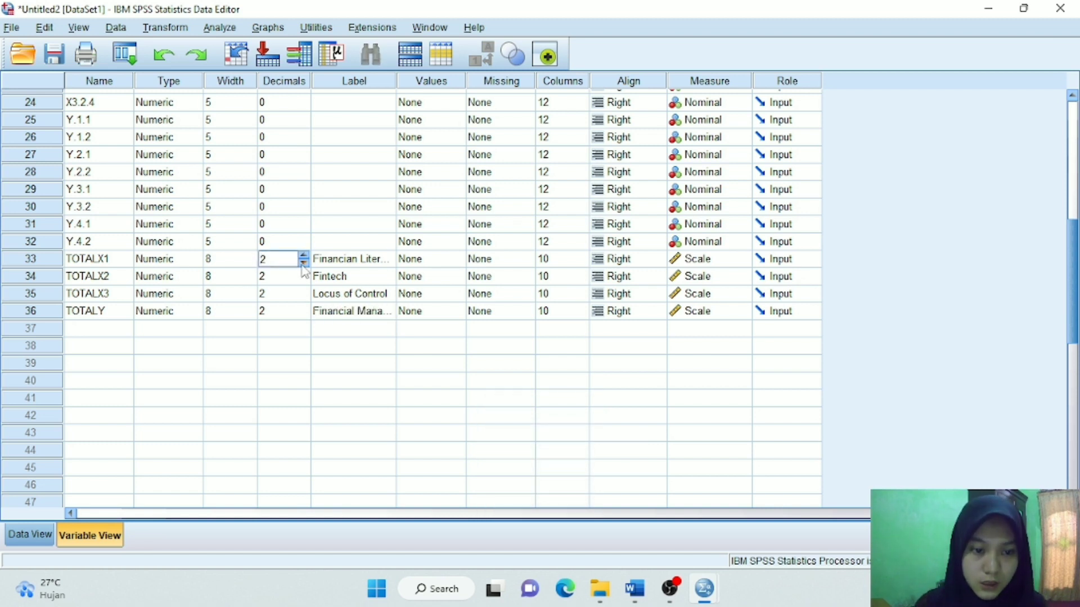
click(305, 264)
click(288, 277)
click(300, 287)
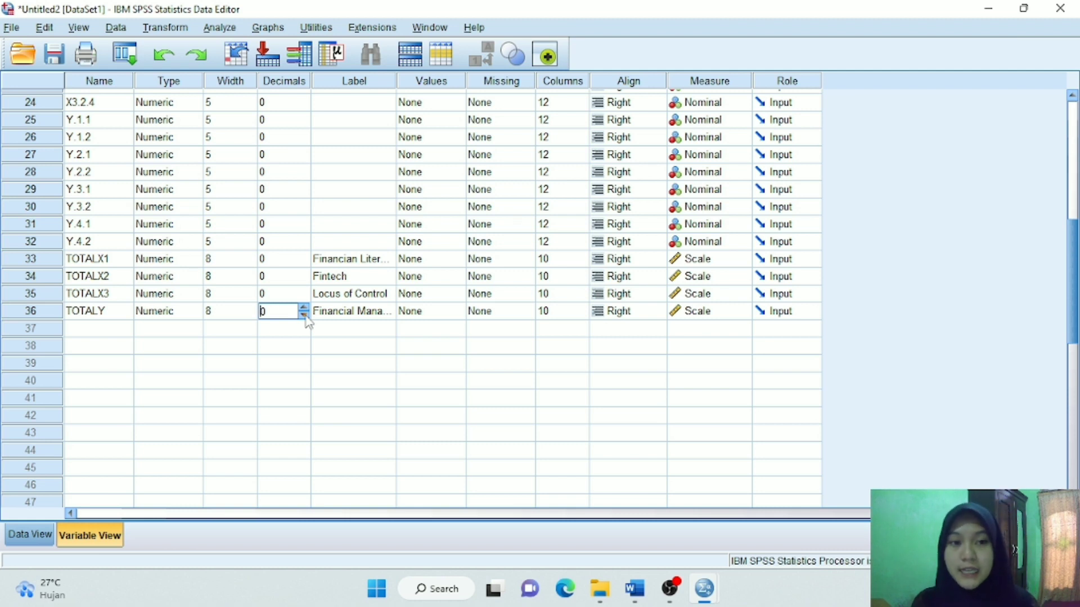
Step: Start a bivariate correlation analysis and add Financian Literacy (TOTALX1) and Fintech (TOTALX2) as its variables
click(221, 29)
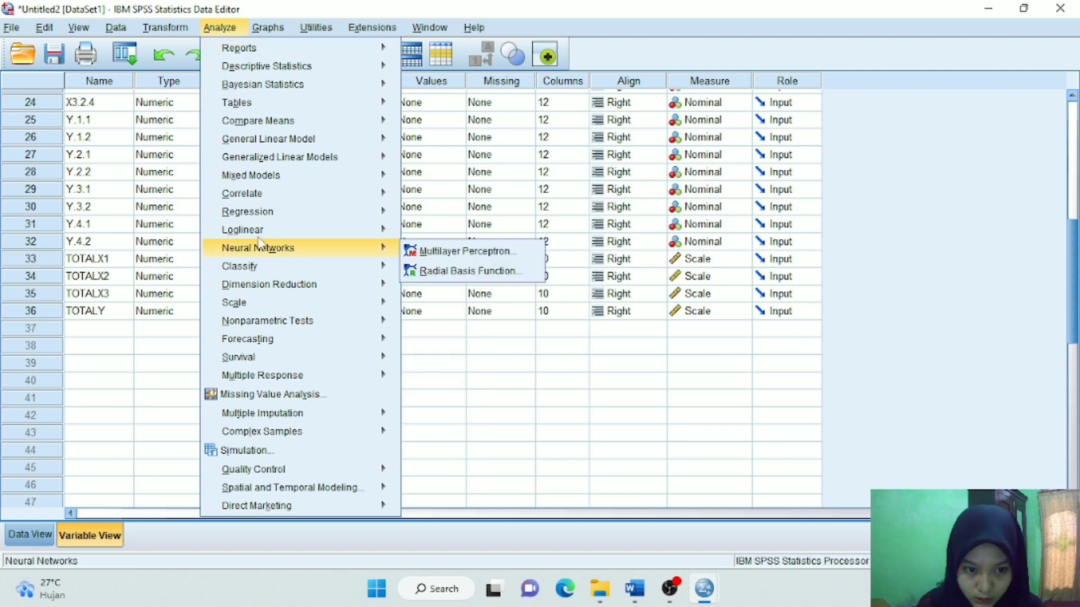
mouse_move(263, 199)
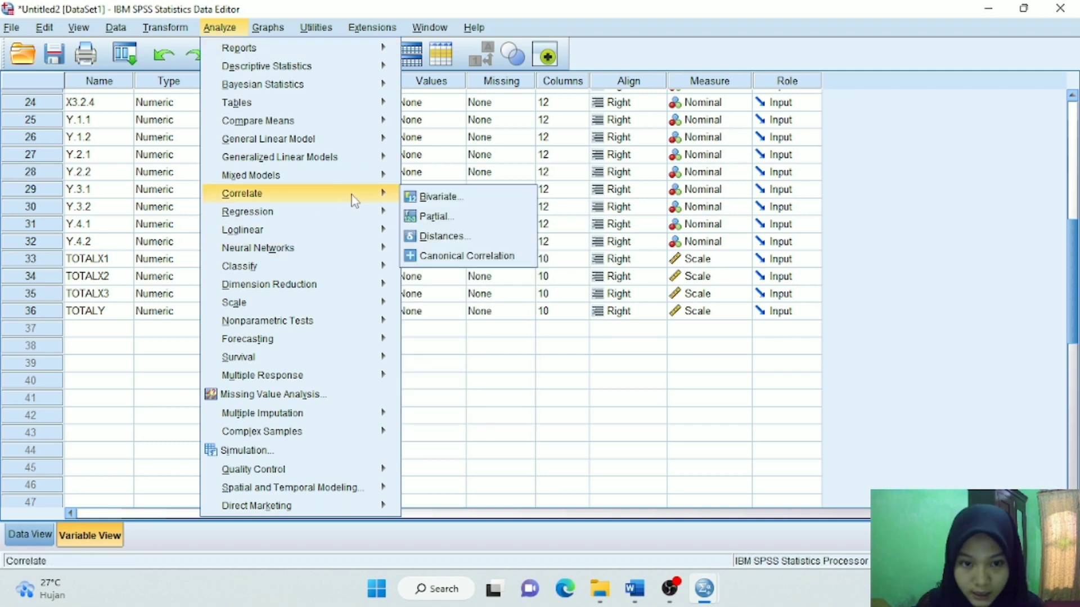
click(419, 198)
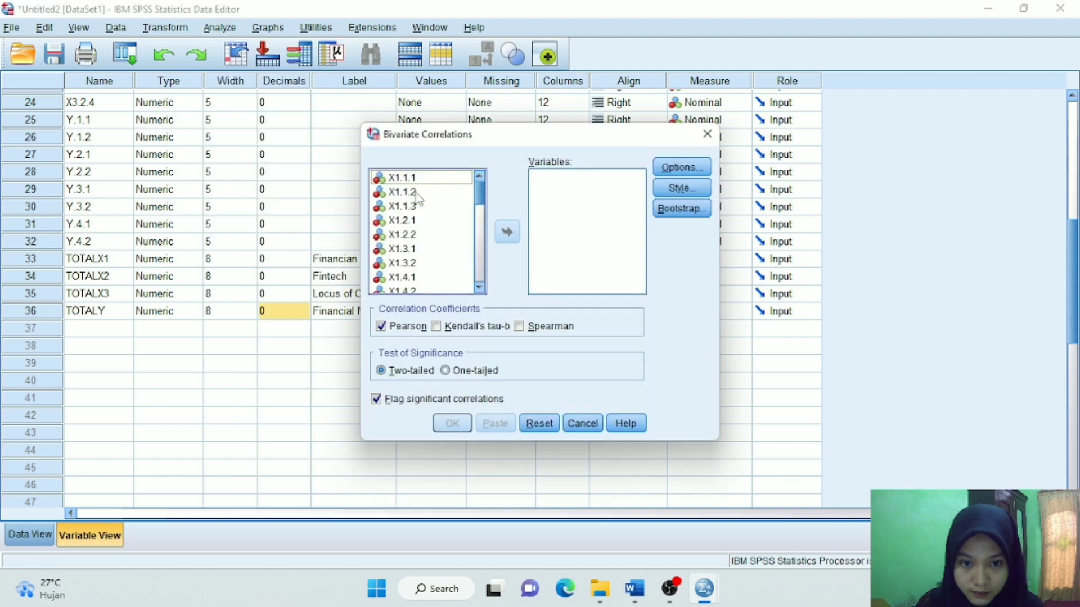
drag(481, 203, 485, 287)
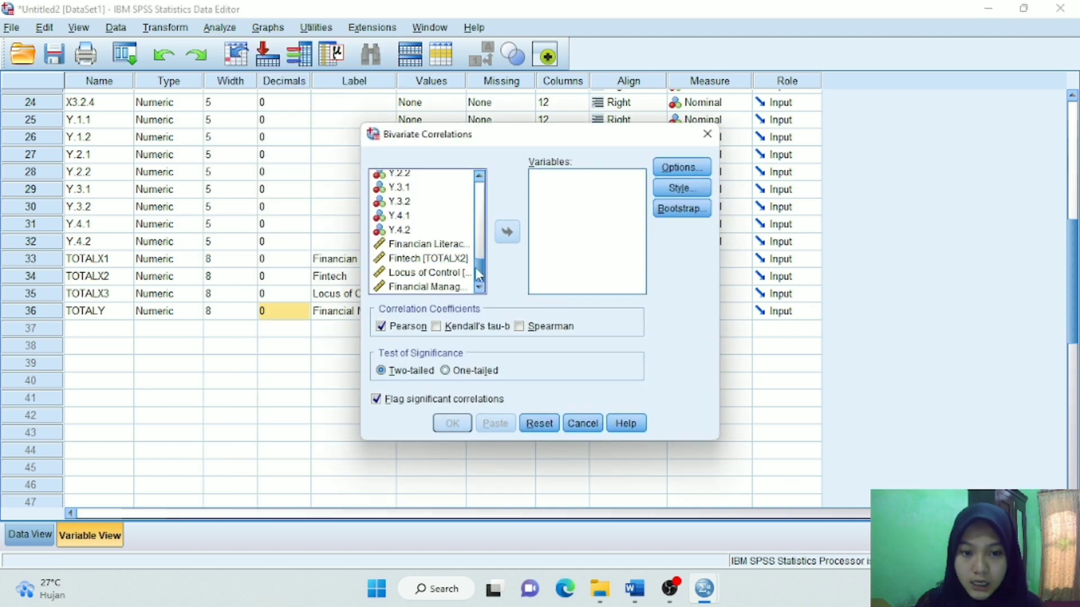
click(448, 246)
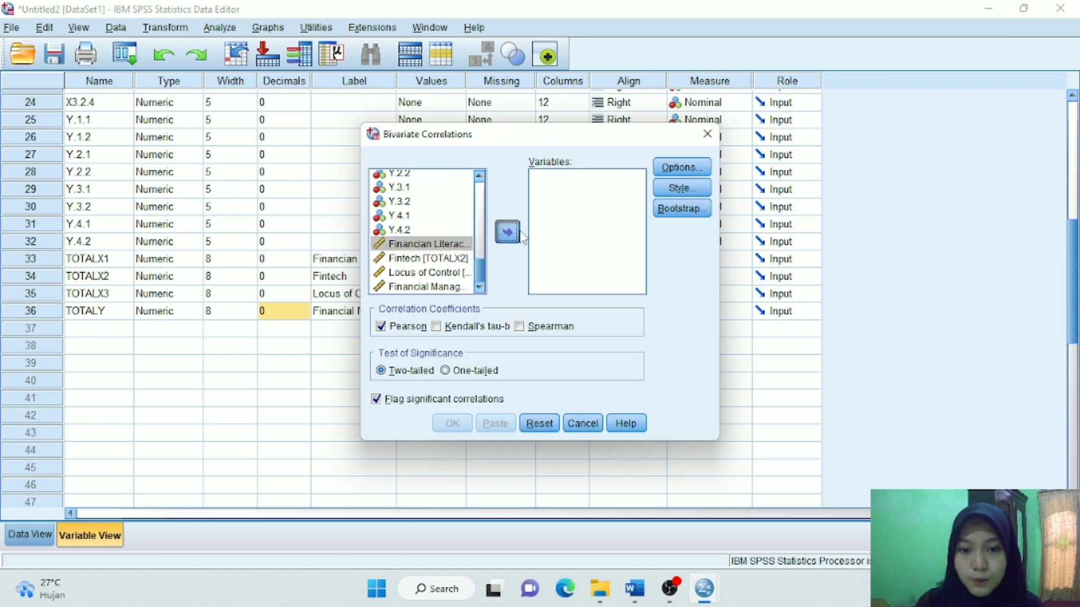
double_click(449, 246)
click(452, 260)
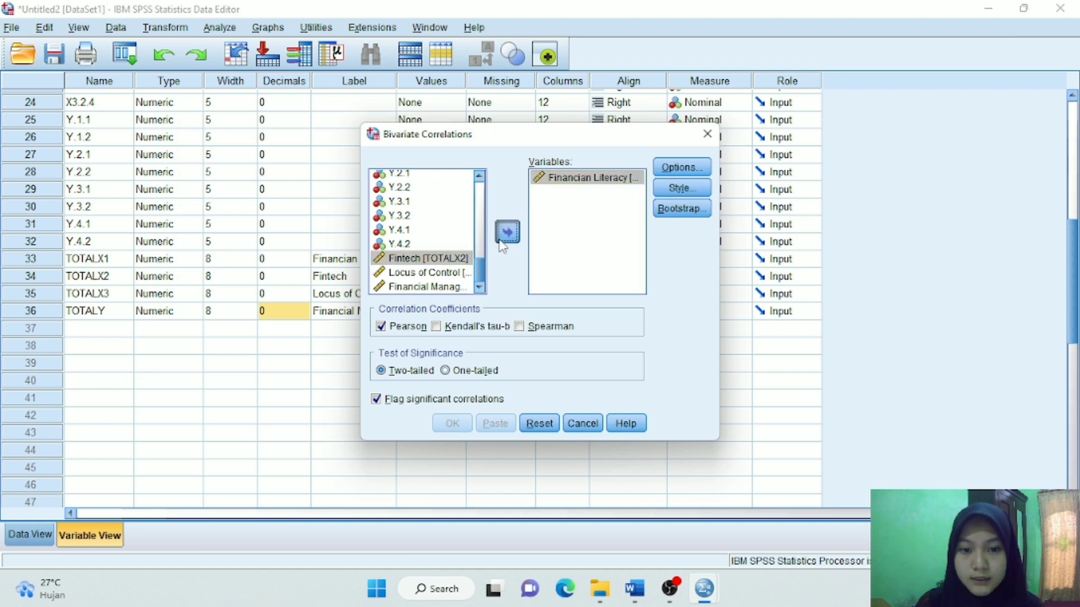
double_click(452, 260)
Step: Add Locus of Control (TOTALX3) and Financial Management Behavior (TOTALY) to the correlation variables, and run the analysis
click(455, 274)
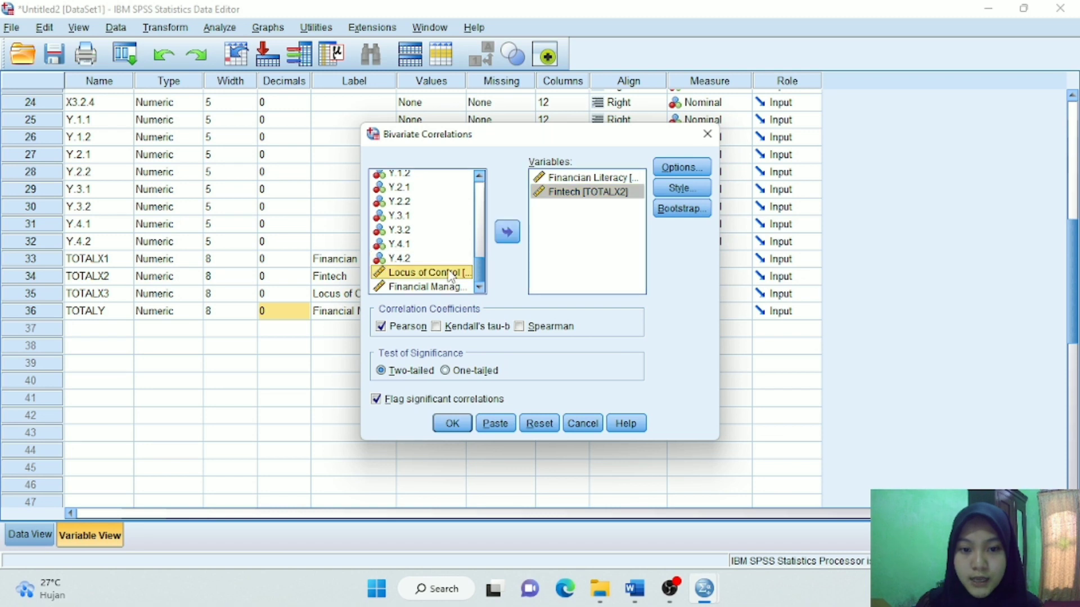
double_click(454, 274)
click(448, 287)
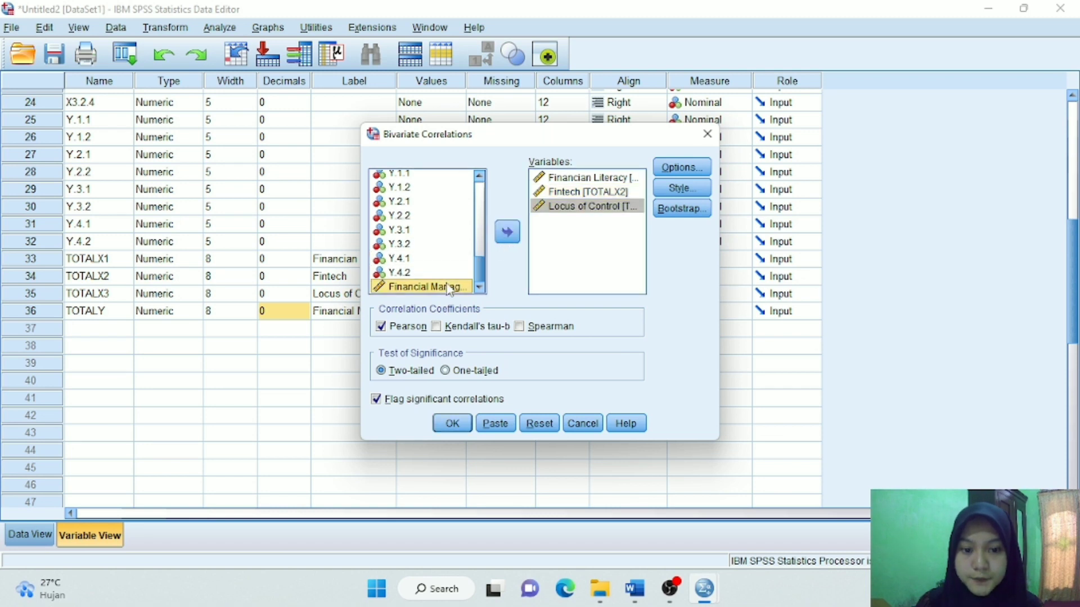
double_click(448, 287)
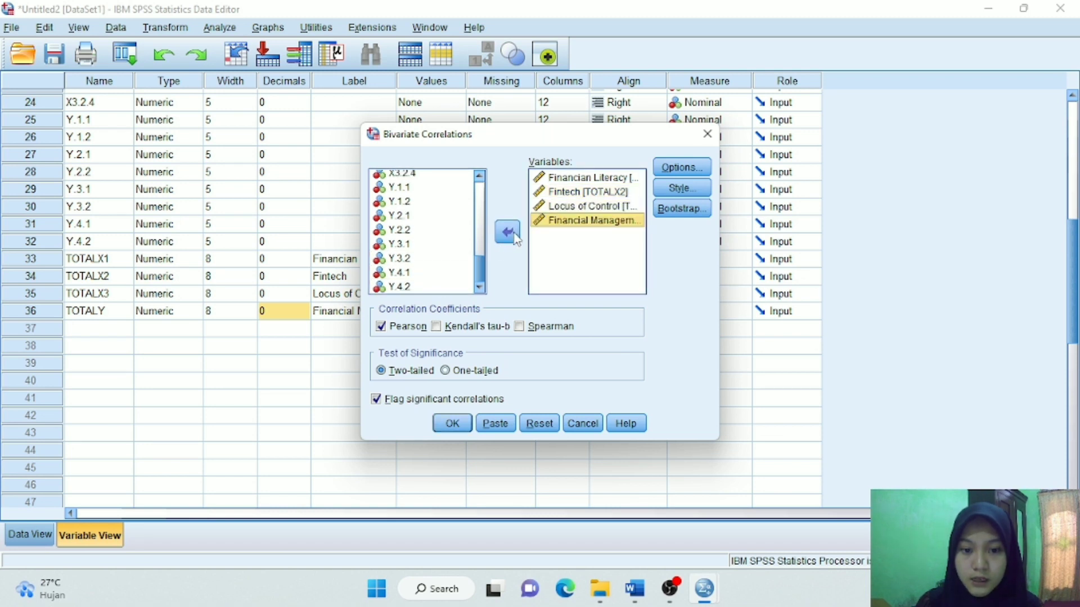
click(460, 423)
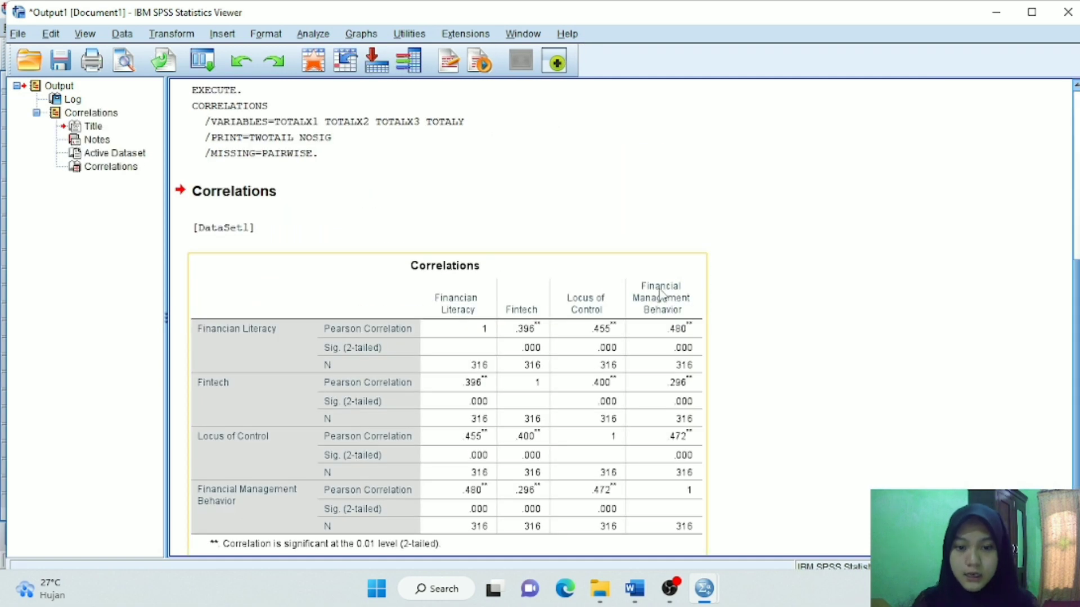
Step: Review the output log and examine the Correlations table for the four total scores
scroll(1062, 410, up, 5)
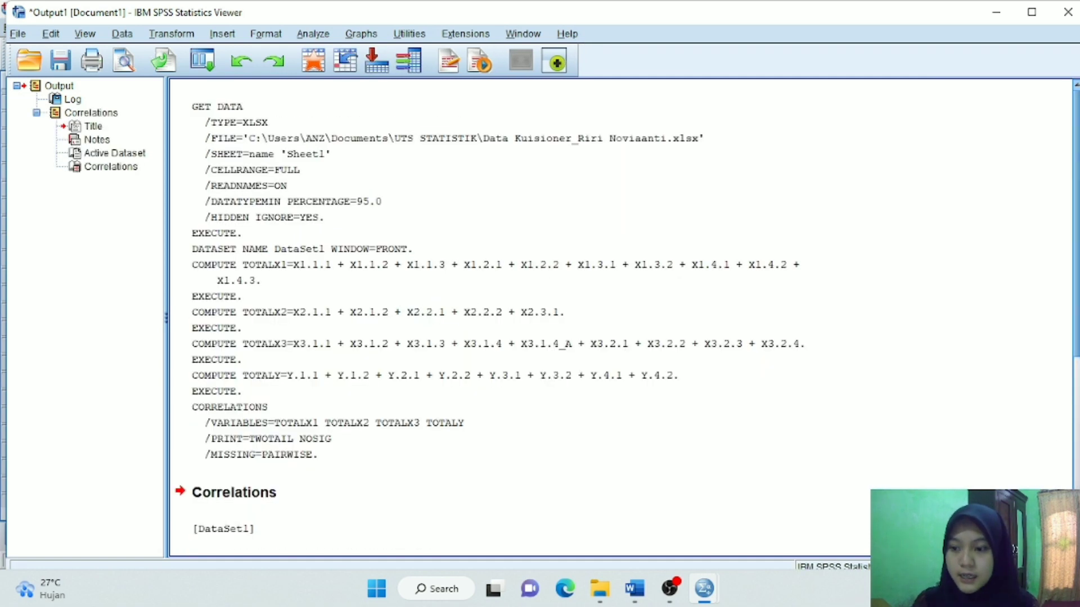
scroll(623, 315, down, 5)
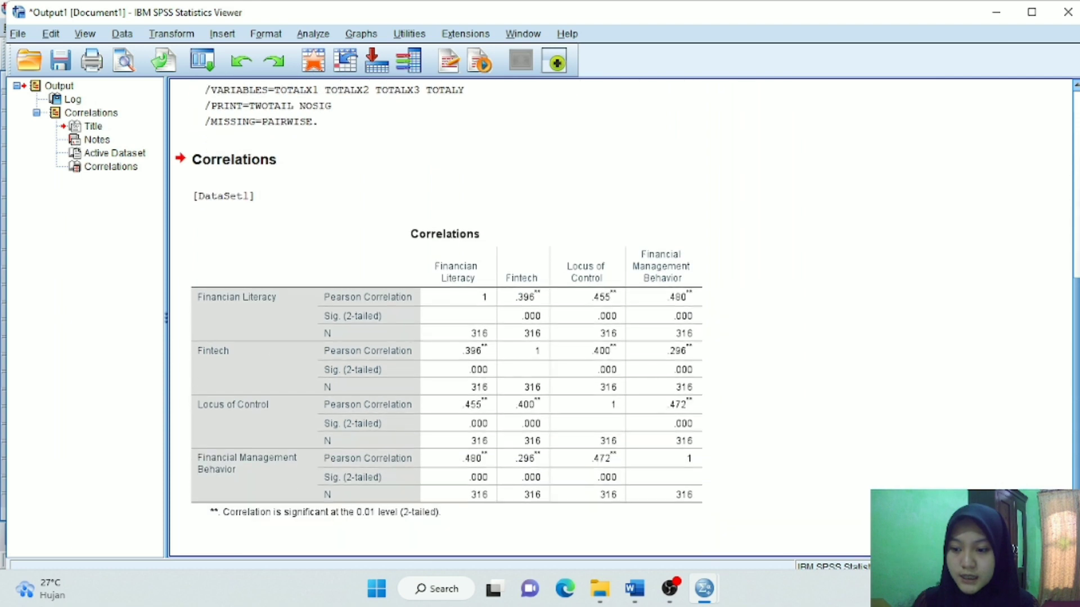
click(601, 275)
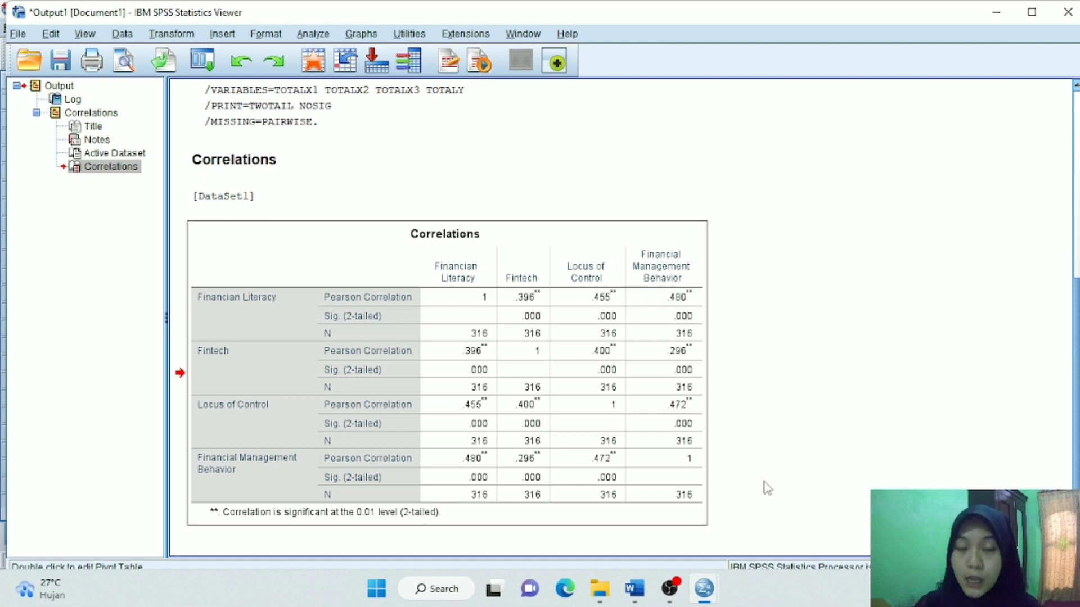
Step: Switch to the dataset window, start a reliability analysis, and add every variable as an item
click(704, 589)
click(786, 548)
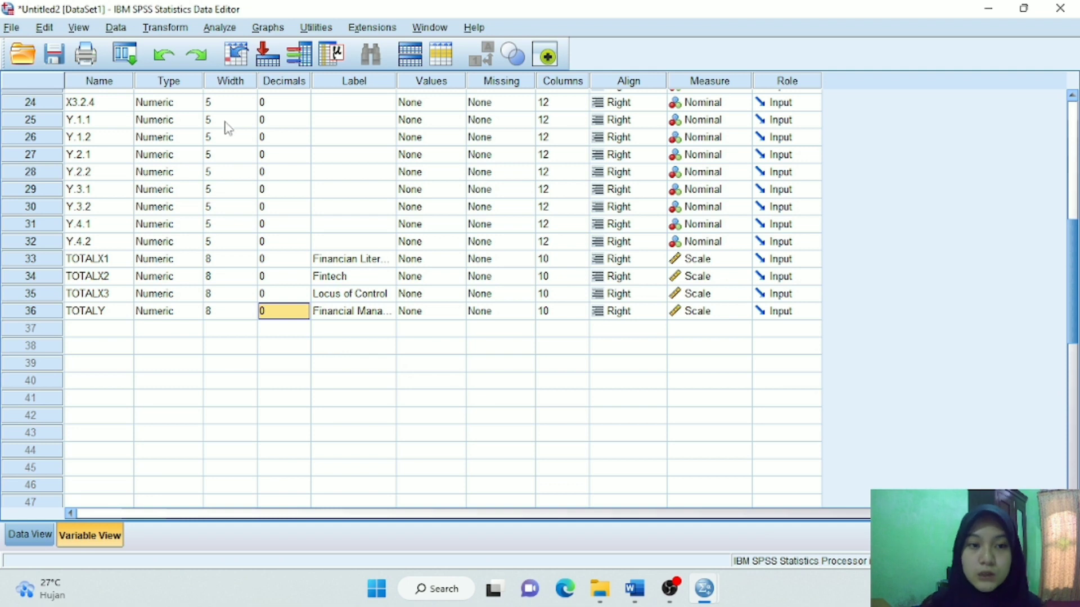
click(221, 32)
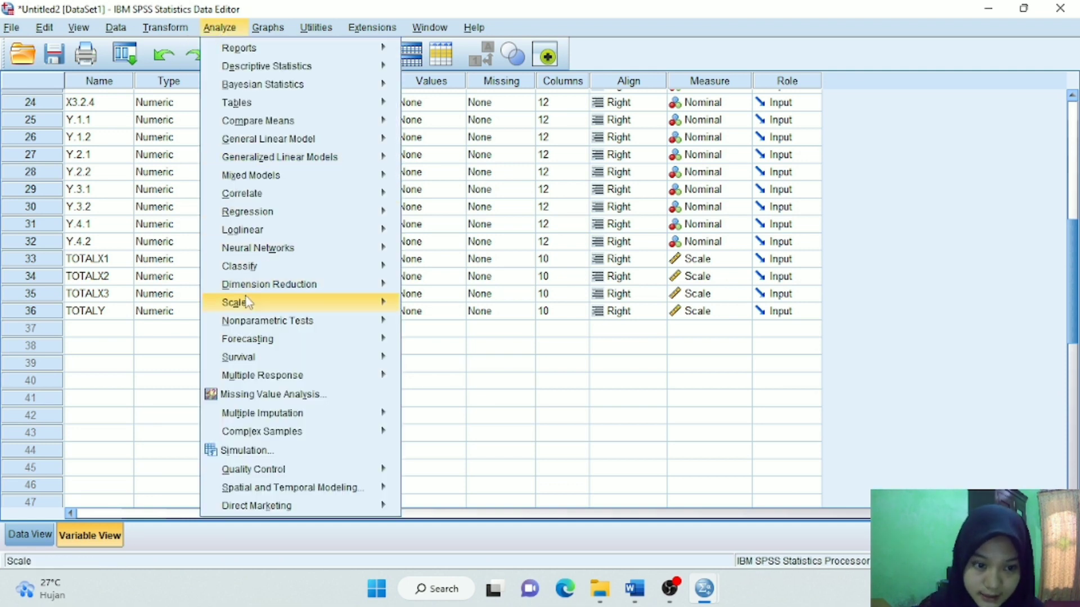
mouse_move(254, 303)
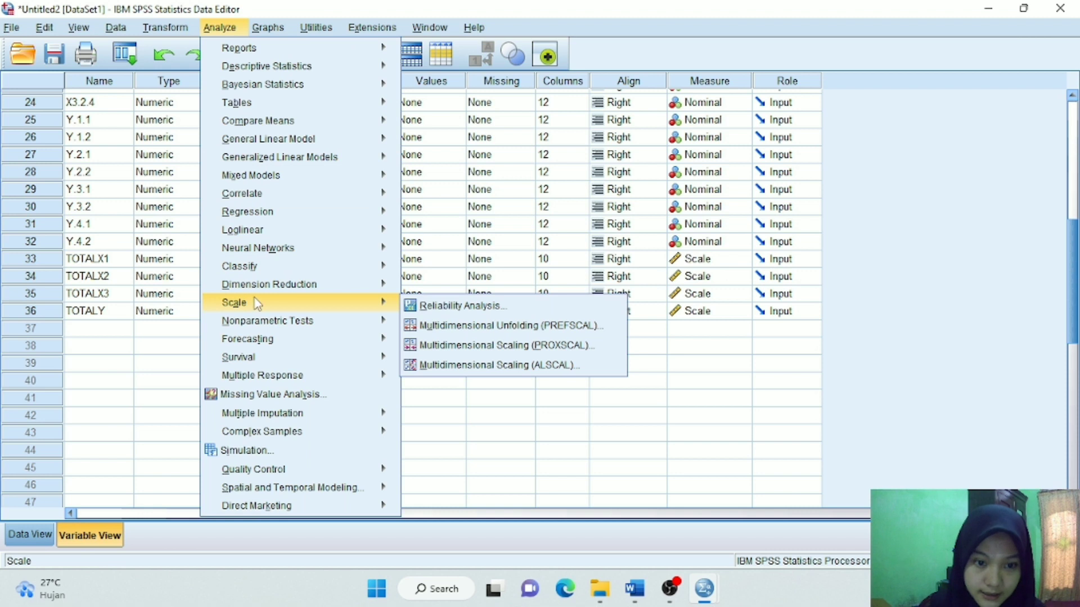
click(461, 307)
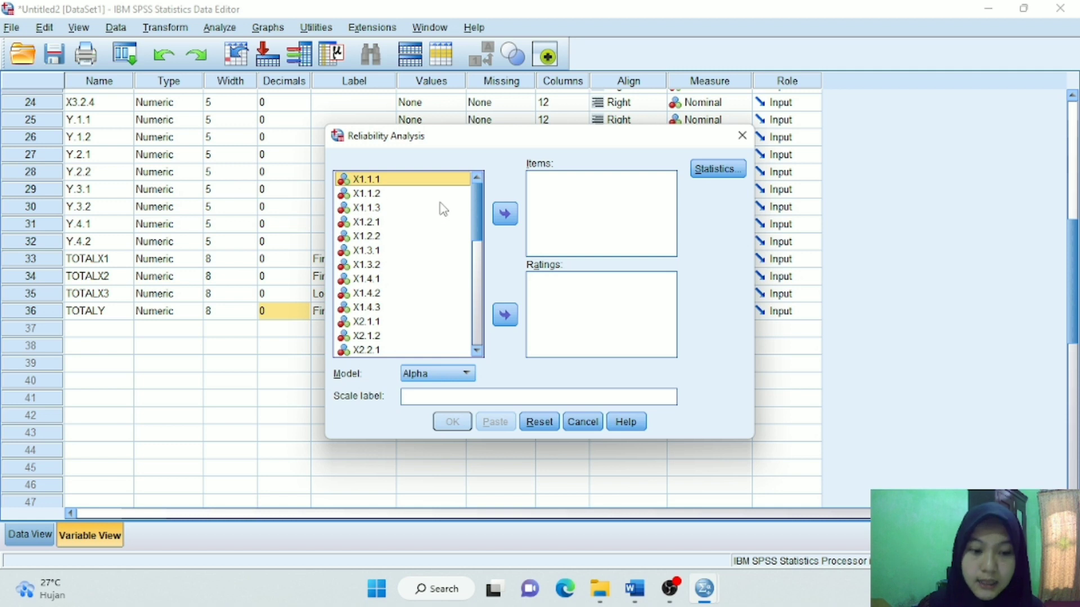
key(ctrl+a)
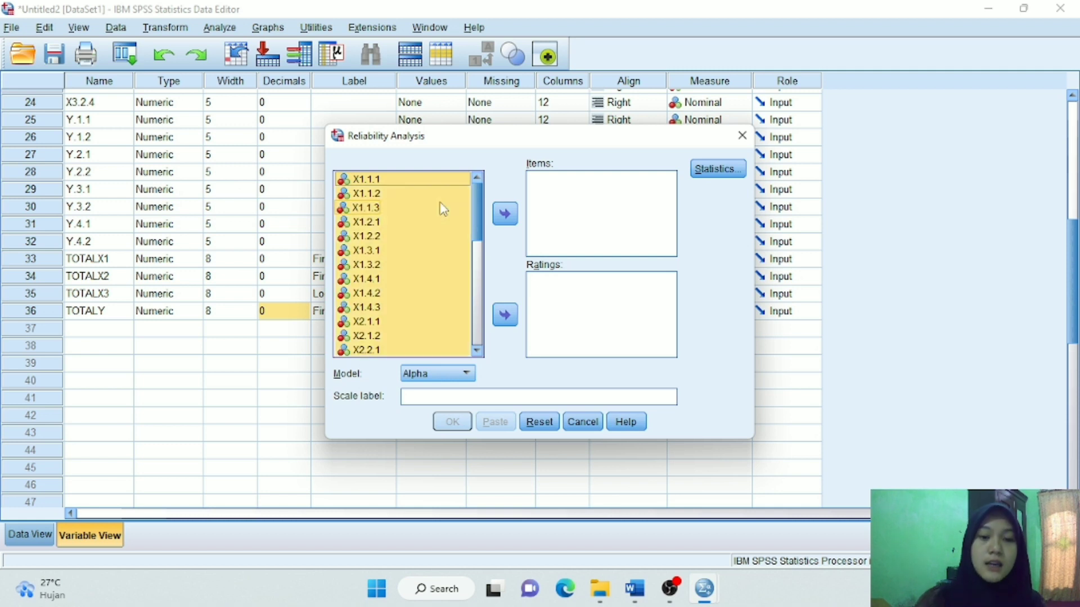
click(504, 213)
Step: Remove the four total scores, Financian Literacy, Fintech, Locus of Control and Financial Management Behavior, from the reliability items
drag(669, 189, 672, 258)
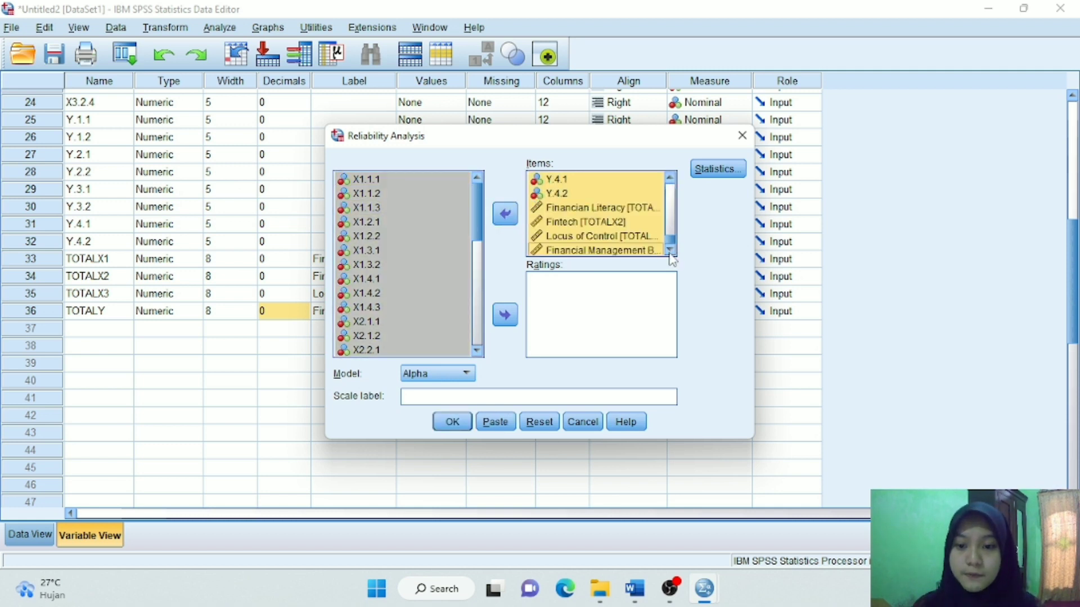
click(606, 208)
click(505, 214)
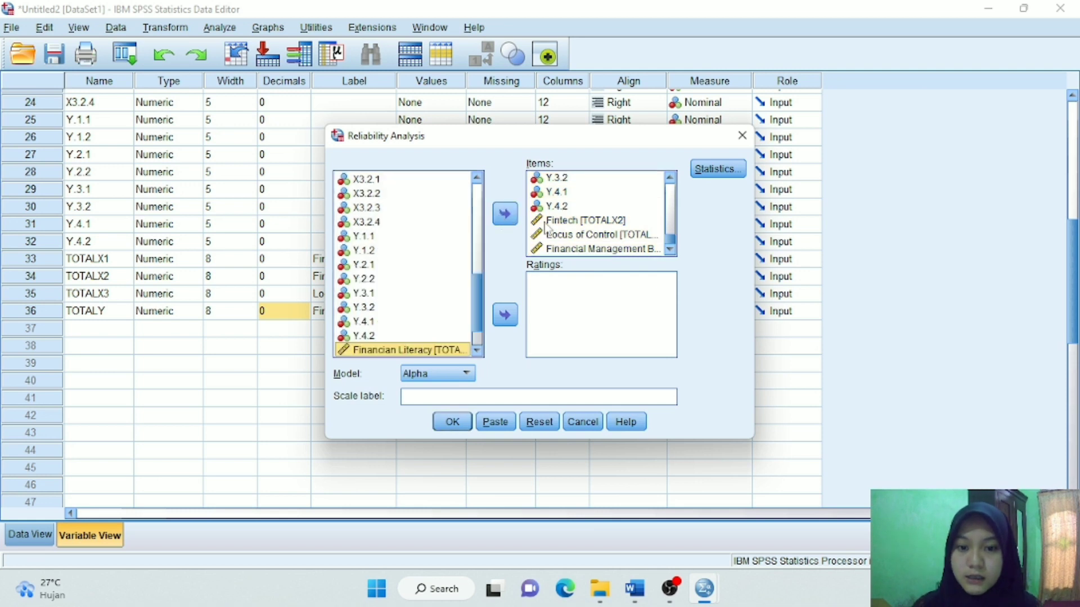
click(562, 220)
click(504, 214)
click(535, 234)
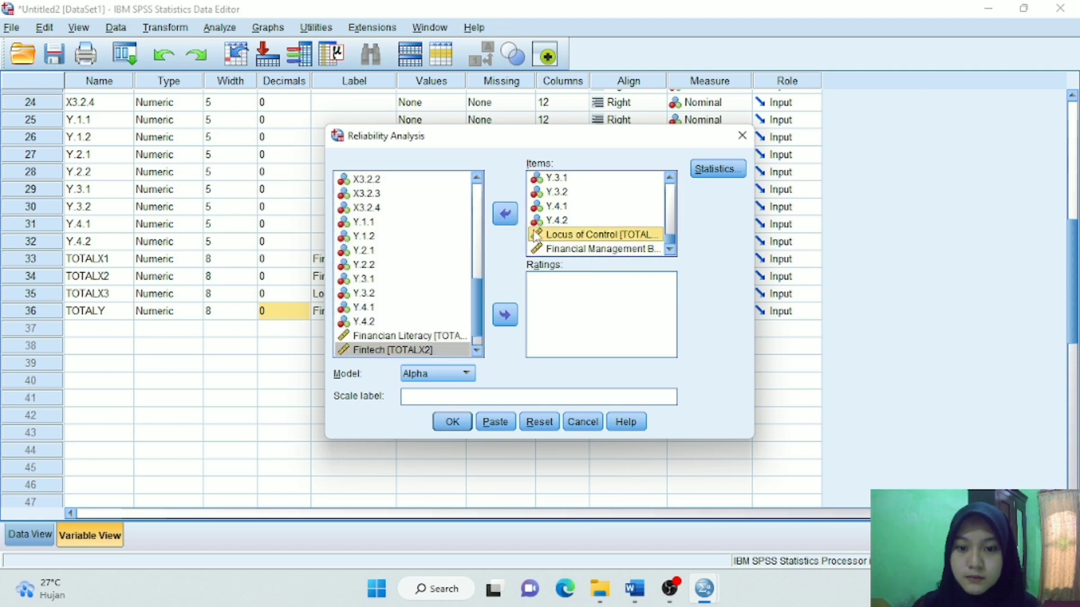
click(505, 214)
click(565, 249)
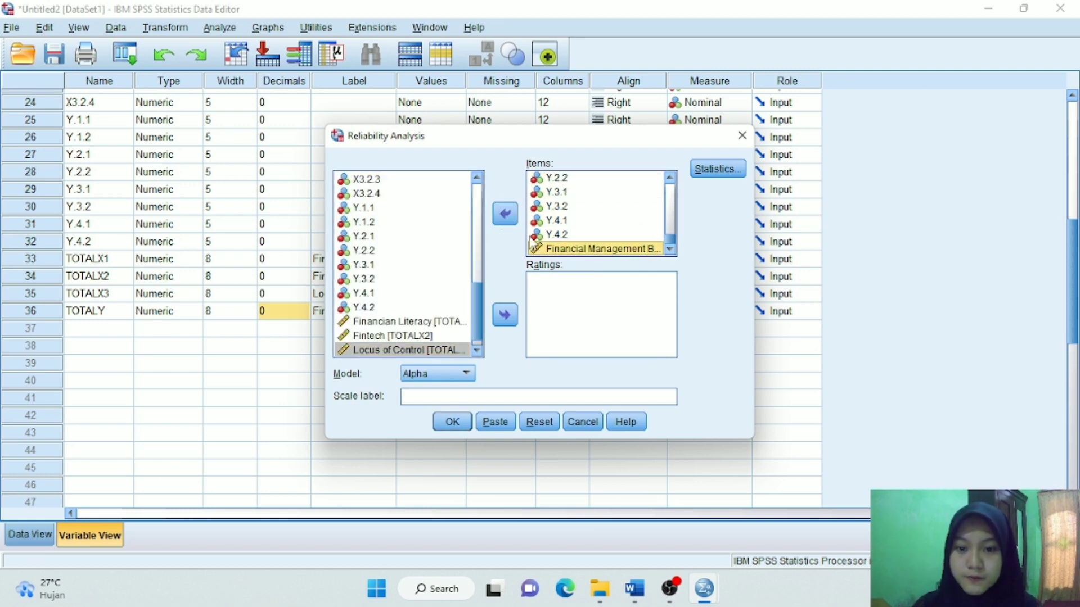
click(499, 223)
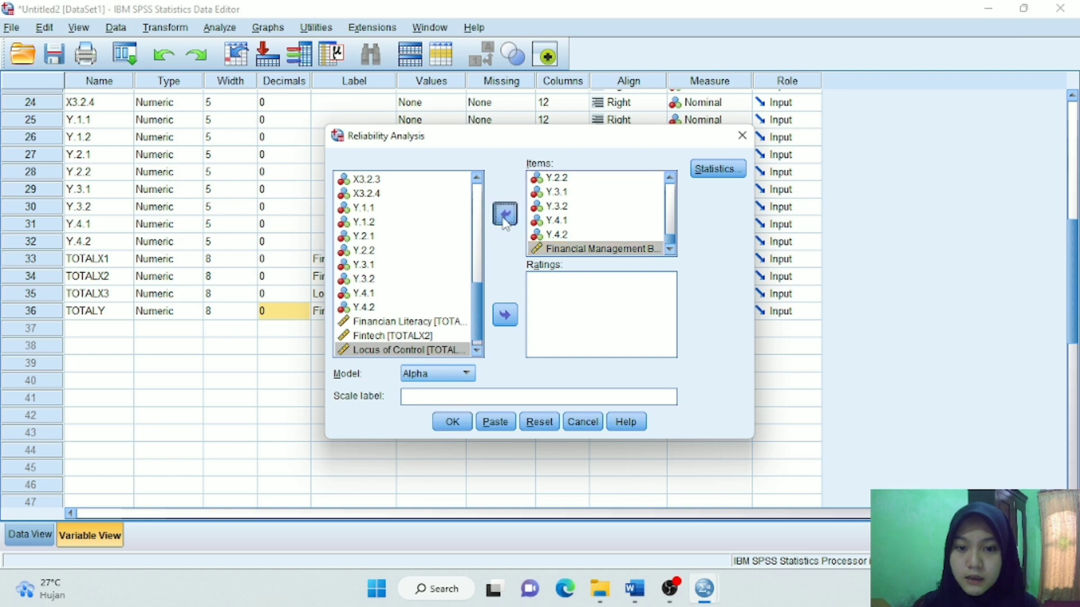
Step: Request item, scale and scale-if-item-deleted descriptives plus inter-item correlations, and run the reliability analysis
click(709, 175)
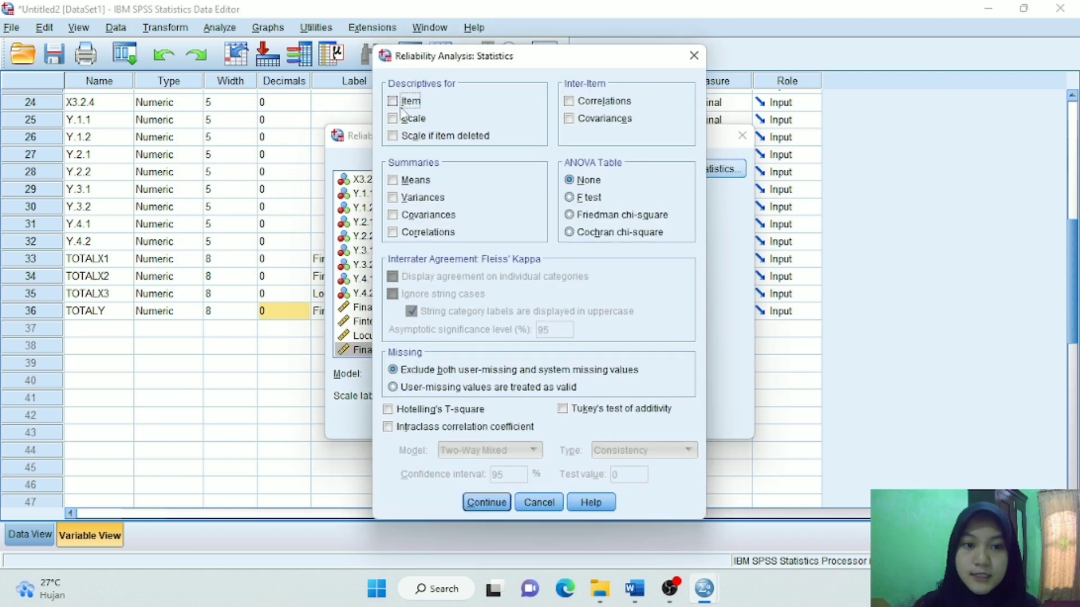
click(393, 136)
click(569, 102)
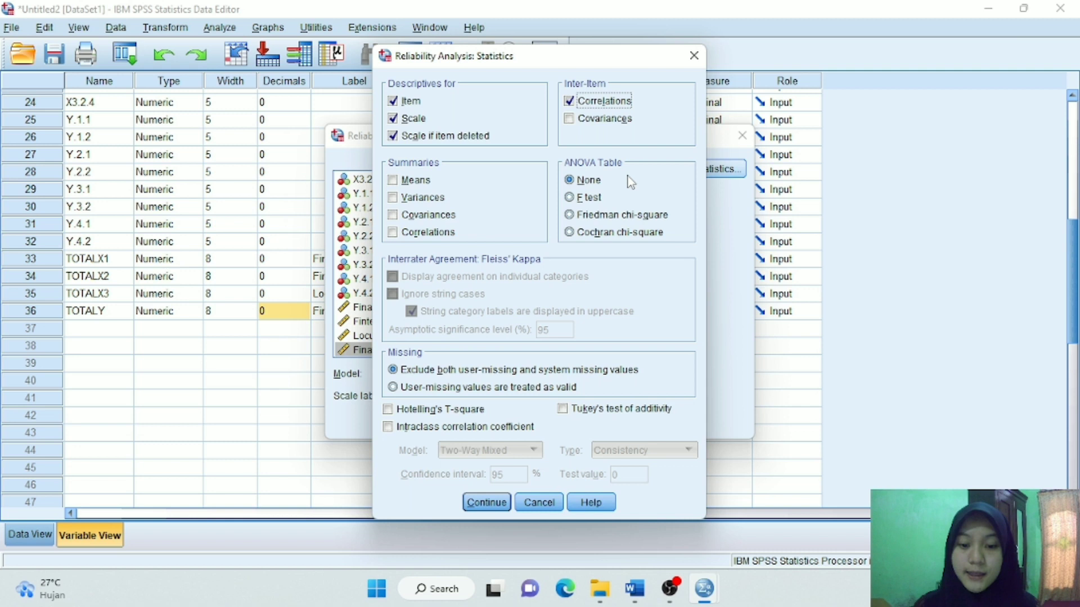
click(483, 504)
click(450, 424)
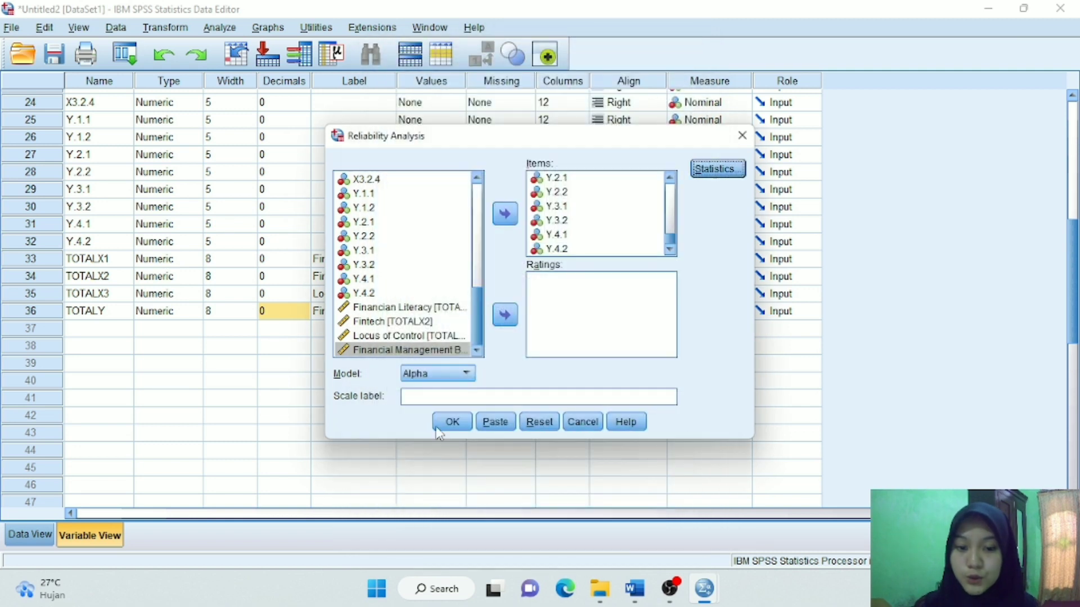
Step: Examine the Reliability Statistics table in the output
click(352, 352)
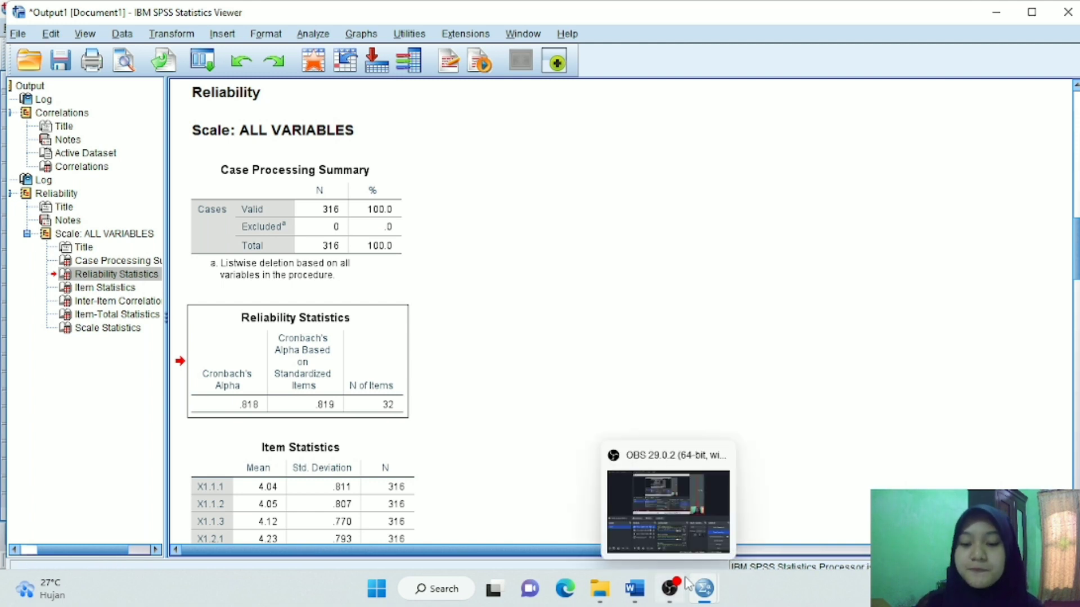
mouse_move(704, 589)
mouse_move(775, 543)
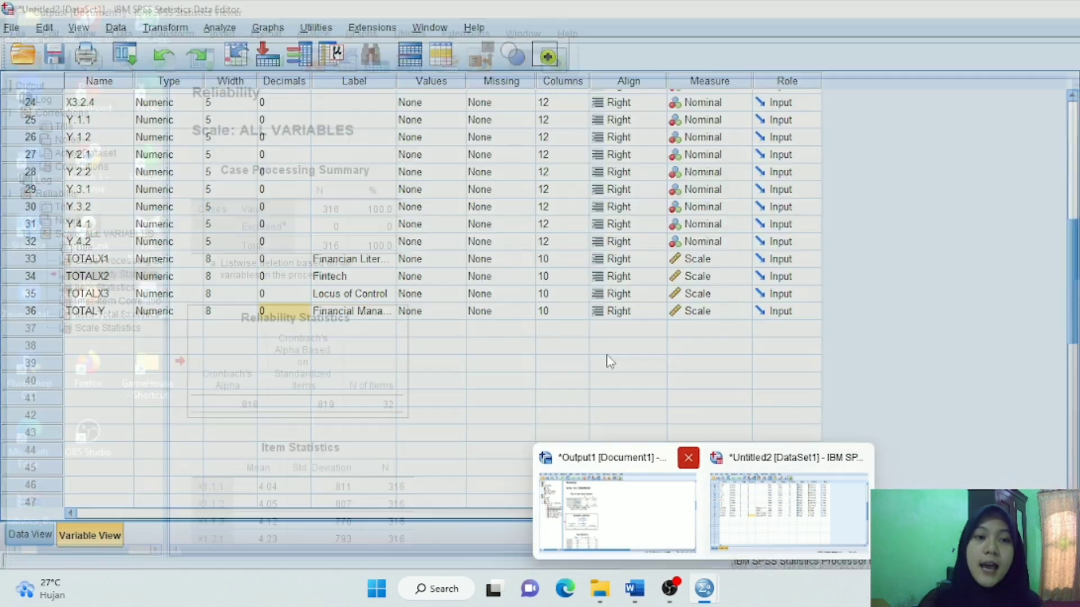
click(617, 511)
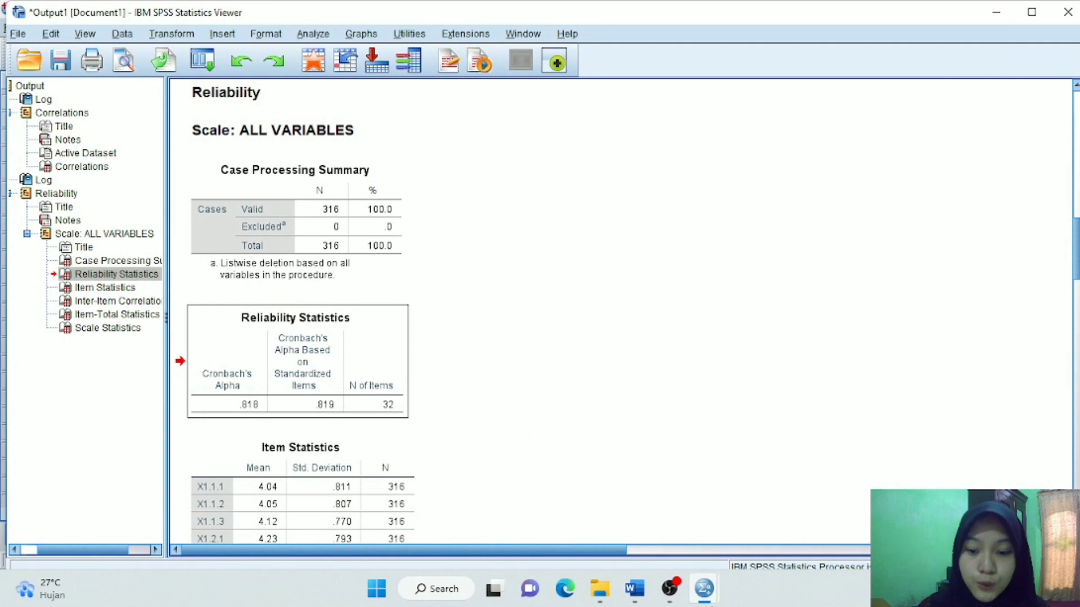
Step: Return to the dataset window and start a linear regression with Financial Management Behavior (TOTALY) as the dependent variable
click(798, 495)
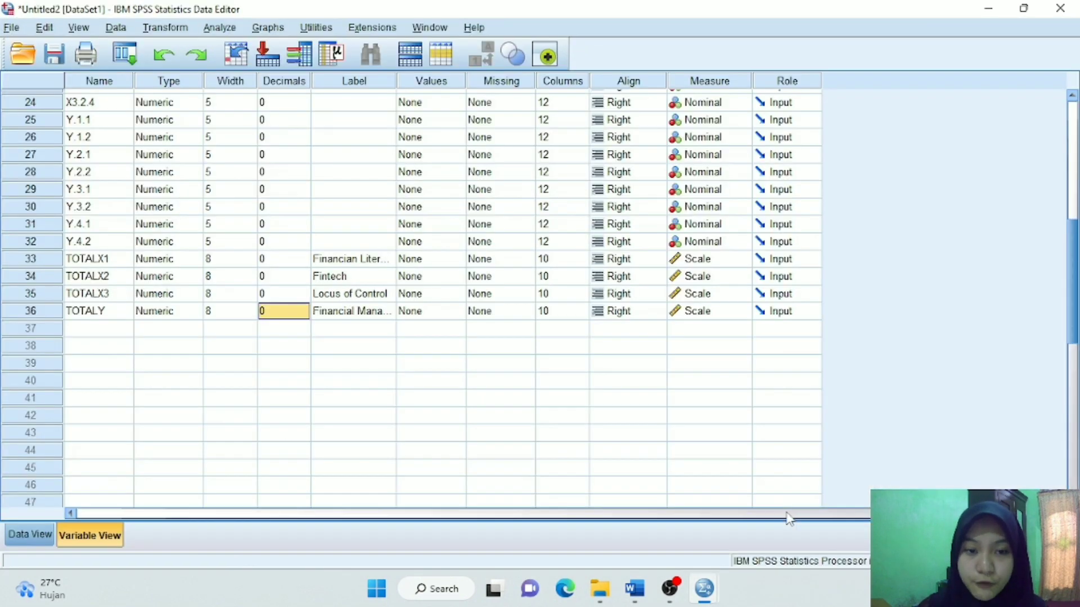
click(221, 28)
mouse_move(263, 213)
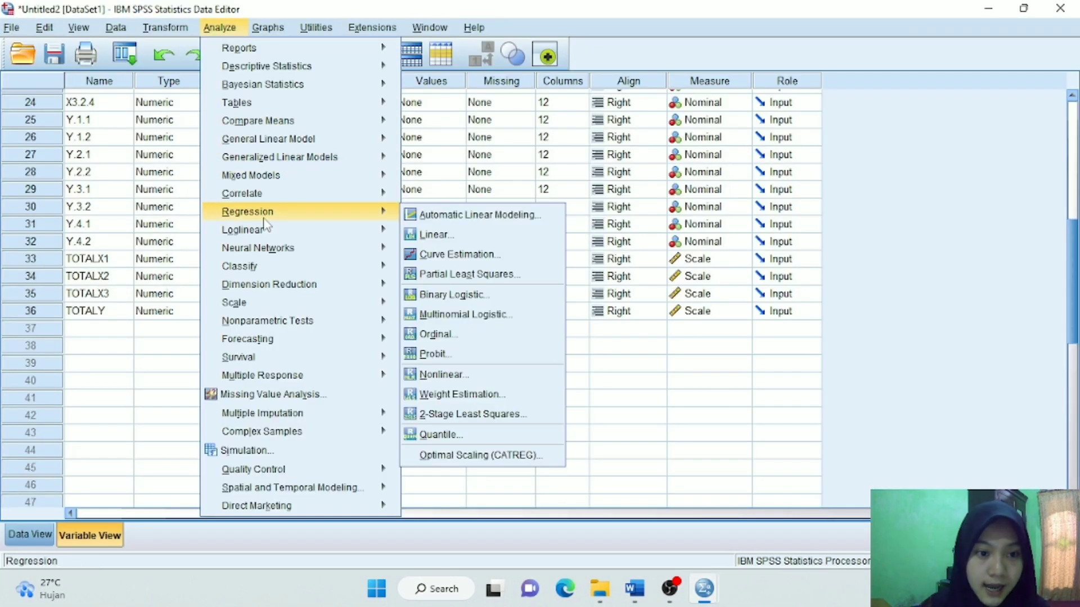
click(428, 233)
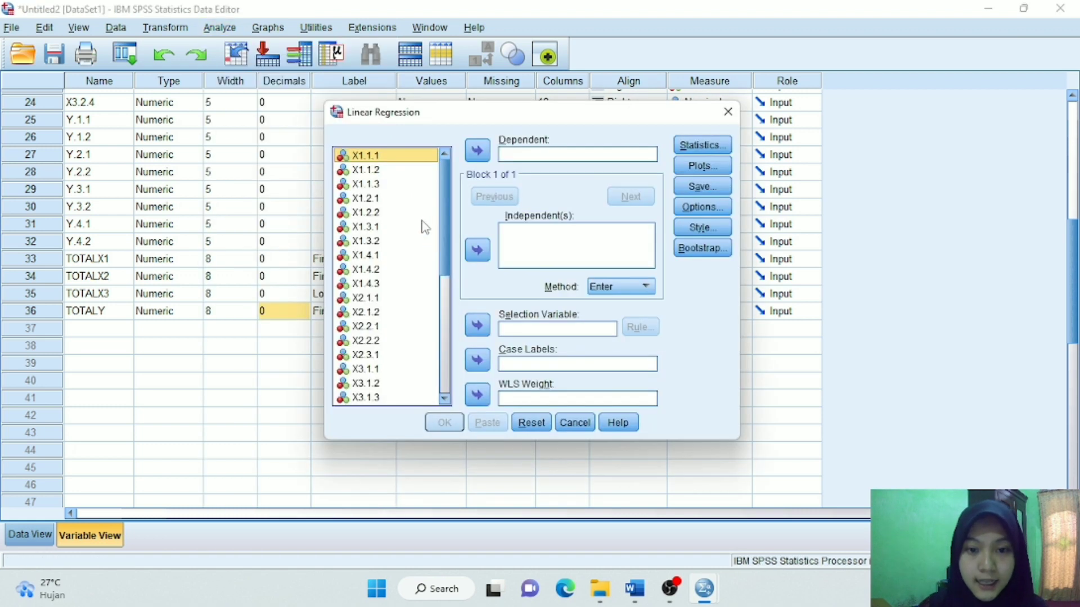
drag(449, 191, 442, 325)
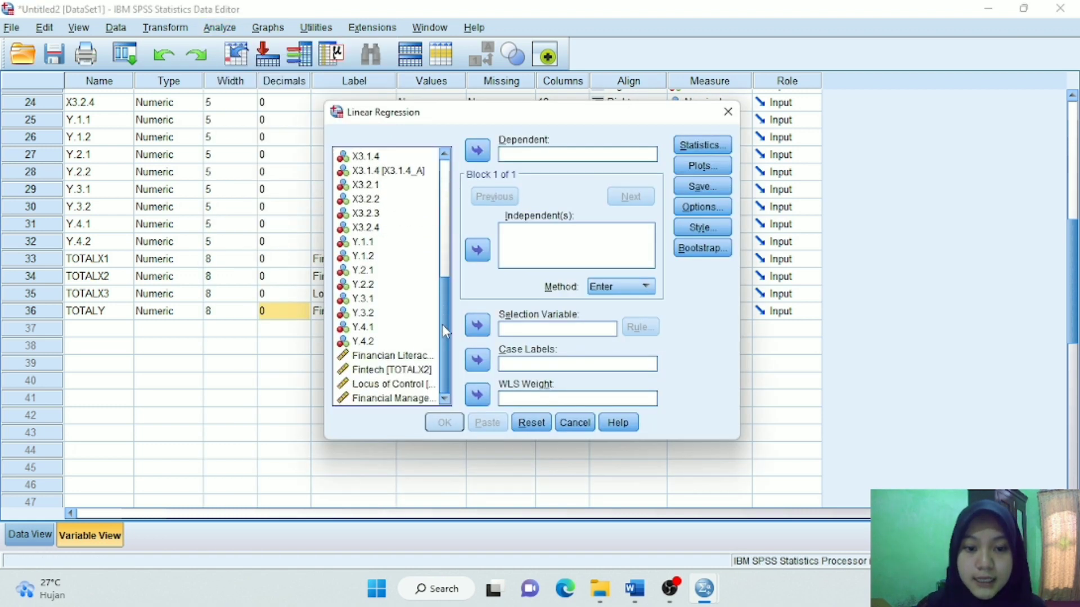
click(423, 400)
click(478, 151)
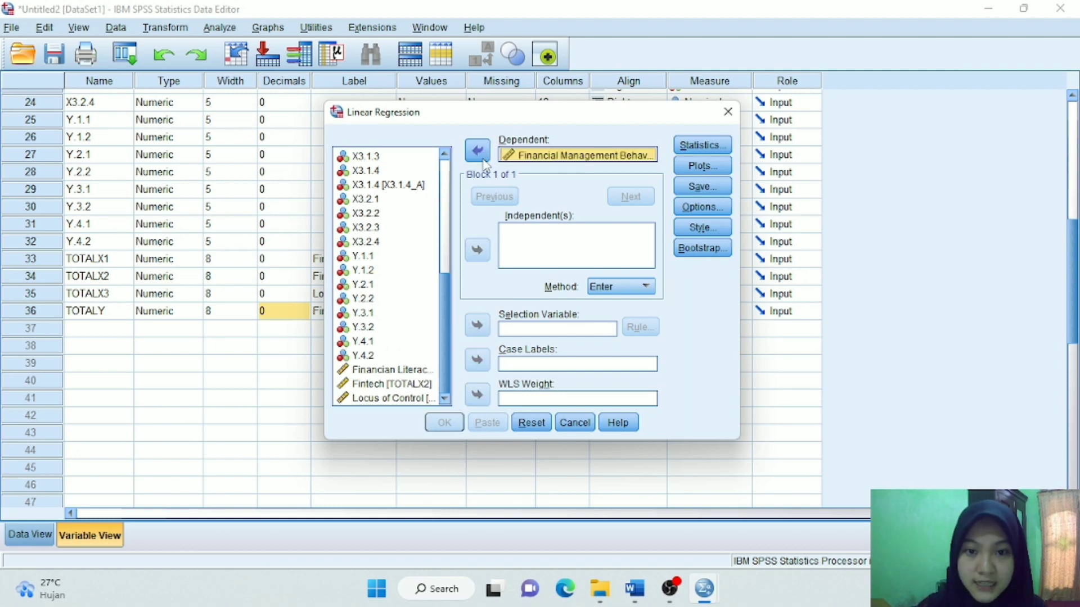
Step: Add Financian Literacy (TOTALX1), Fintech (TOTALX2) and Locus of Control (TOTALX3) as the independent variables of the regression
click(412, 372)
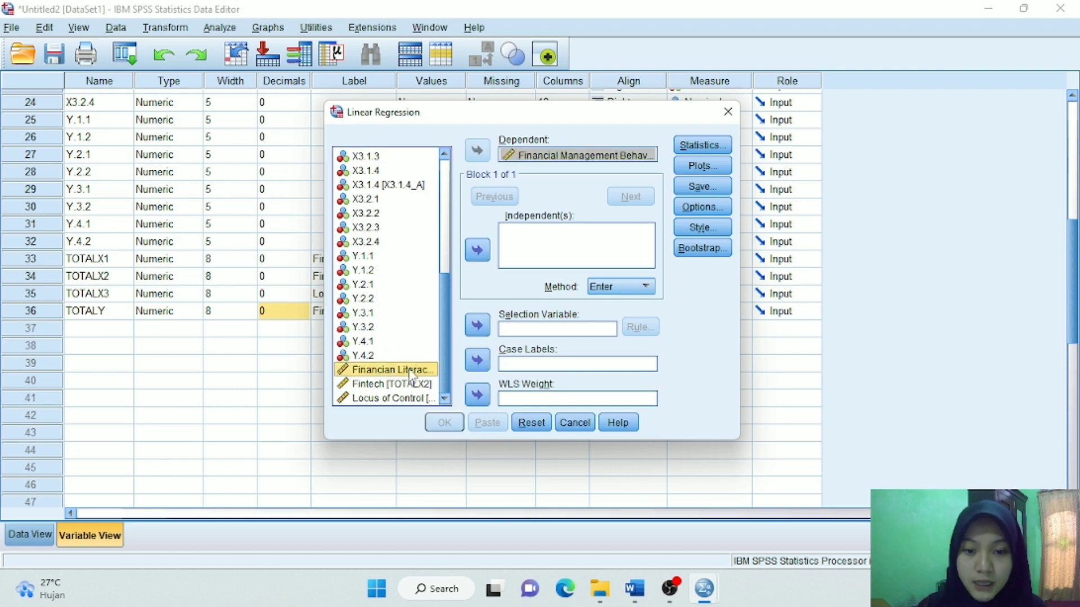
click(482, 260)
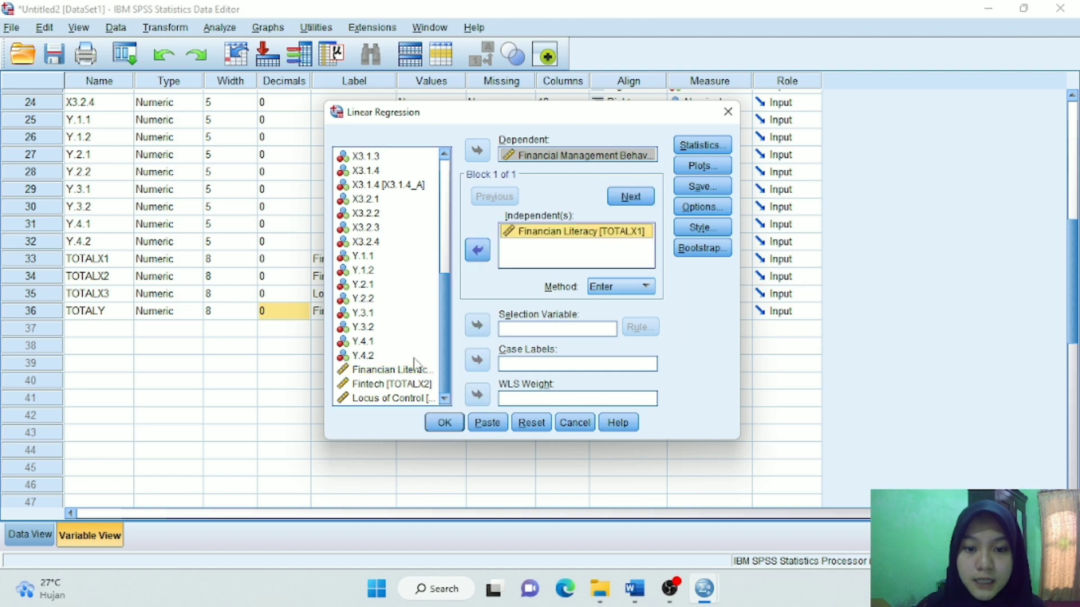
click(404, 385)
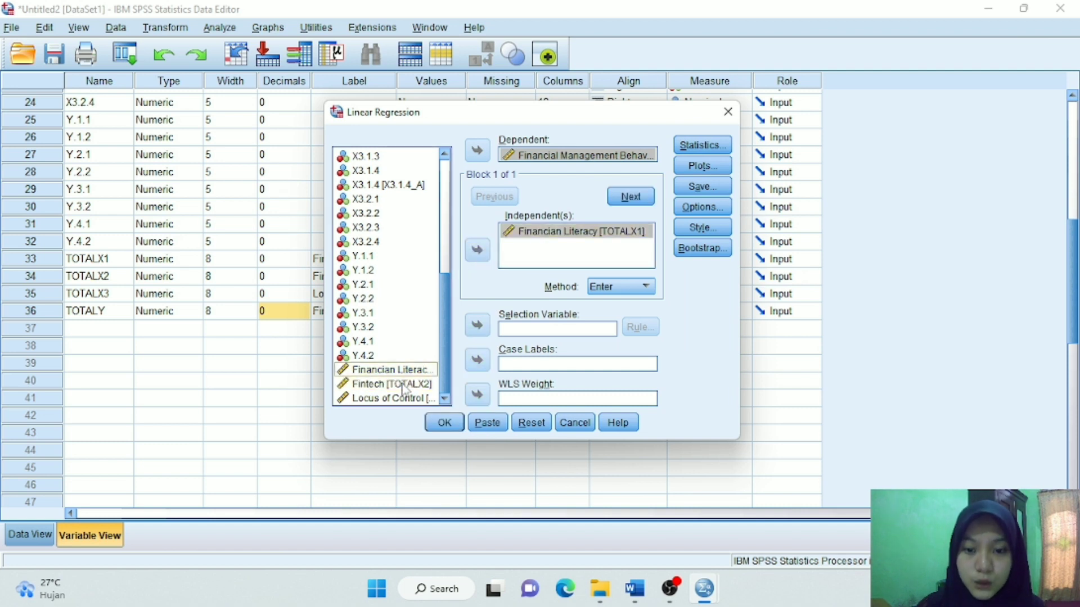
click(477, 251)
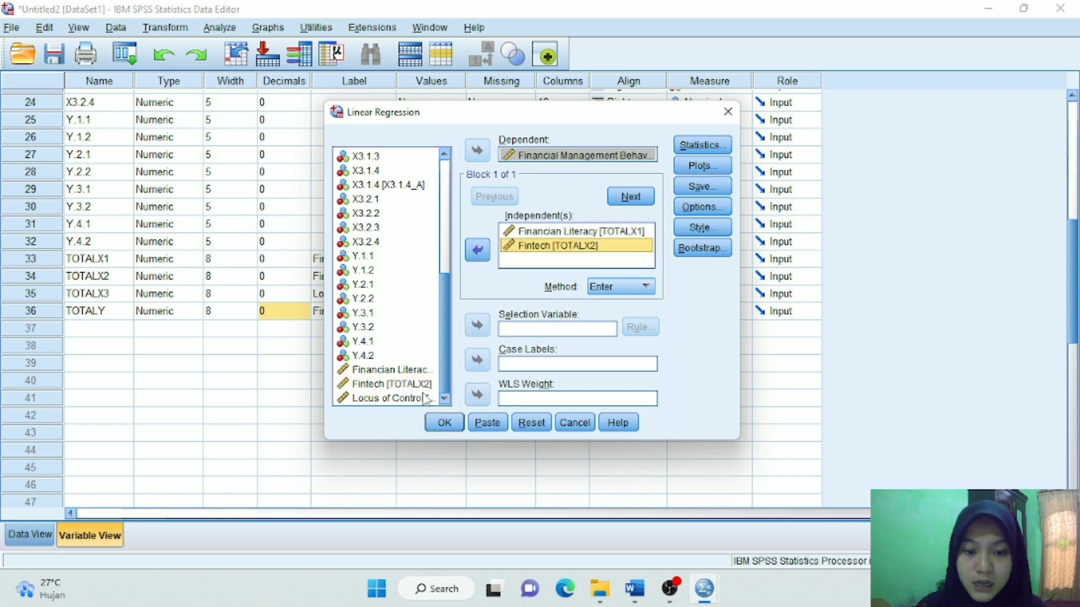
click(425, 398)
click(477, 250)
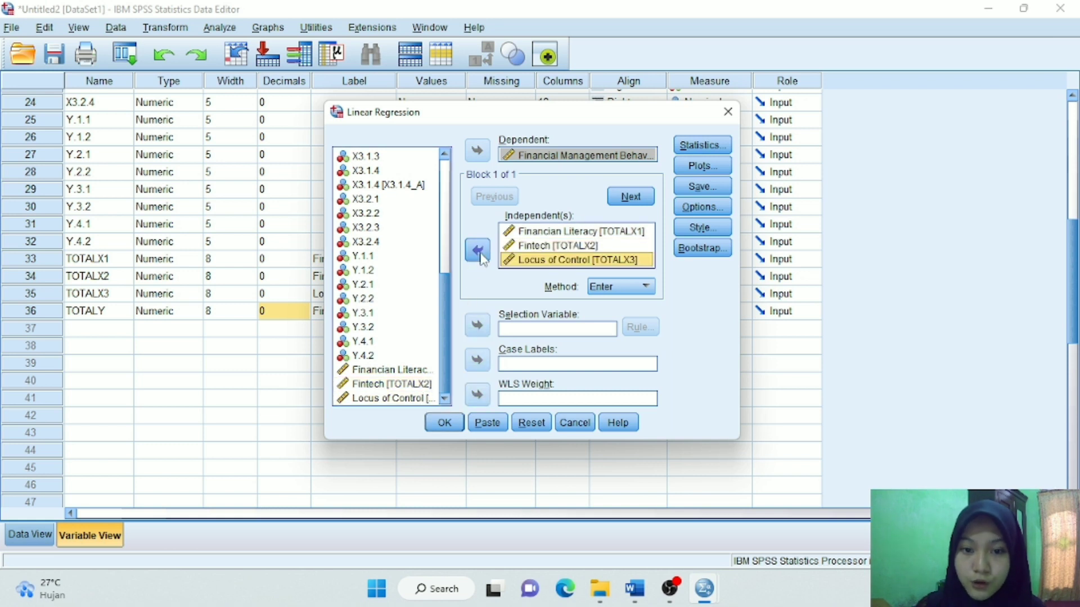
Step: Request a histogram and a normal probability plot of the standardized residuals, run the regression, and view the histogram
click(703, 167)
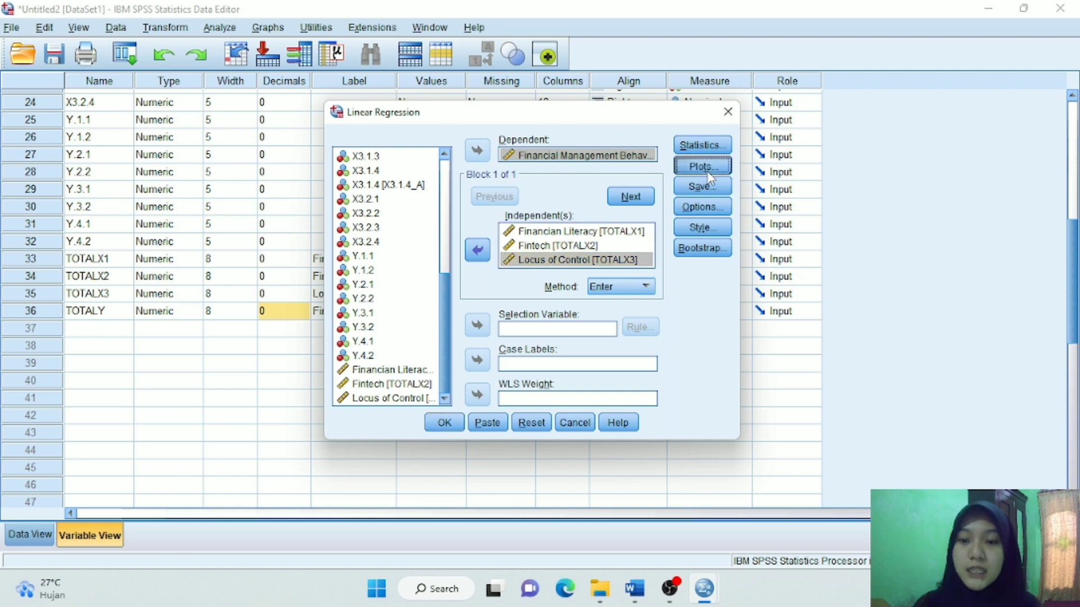
click(102, 314)
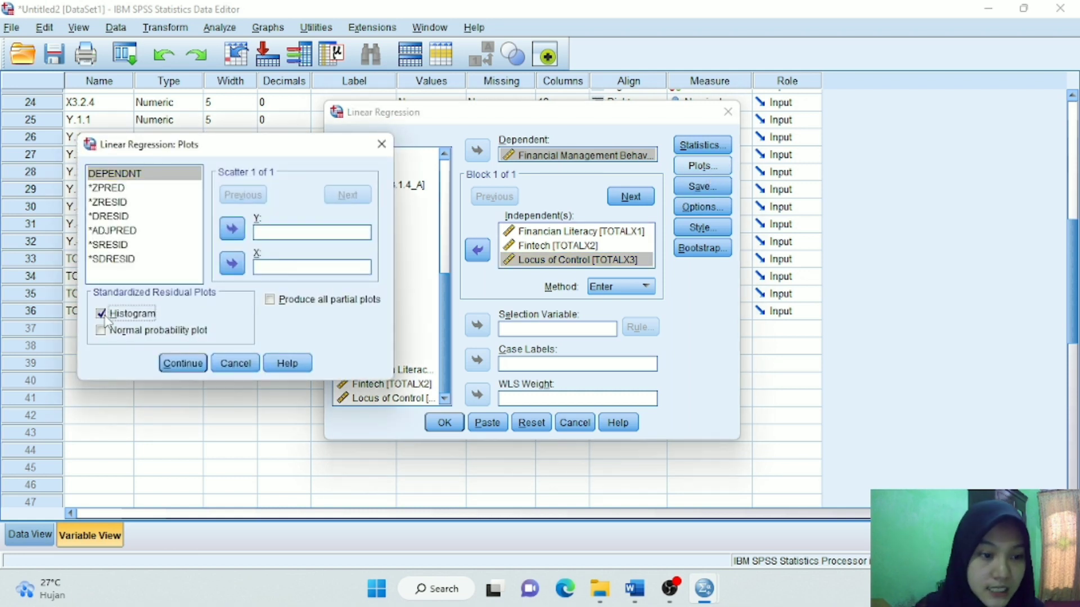
click(102, 332)
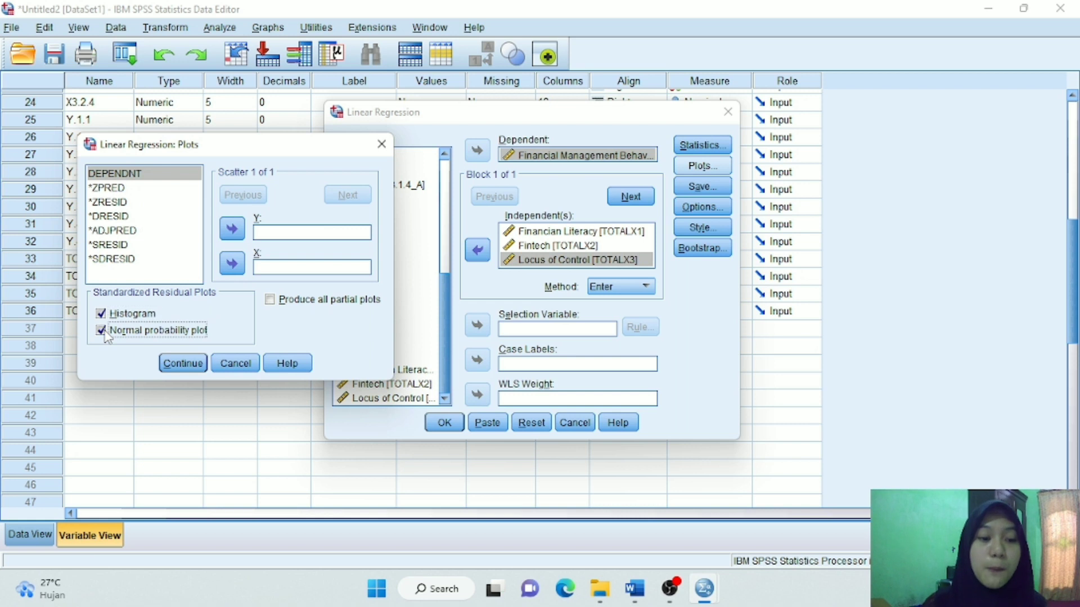
click(174, 373)
click(439, 427)
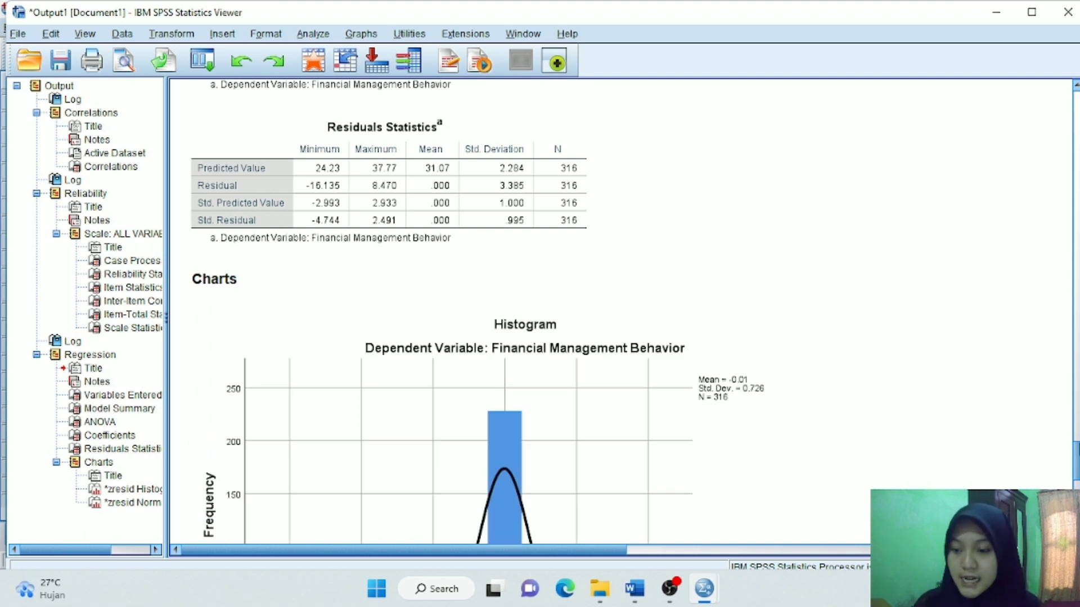
scroll(618, 312, down, 6)
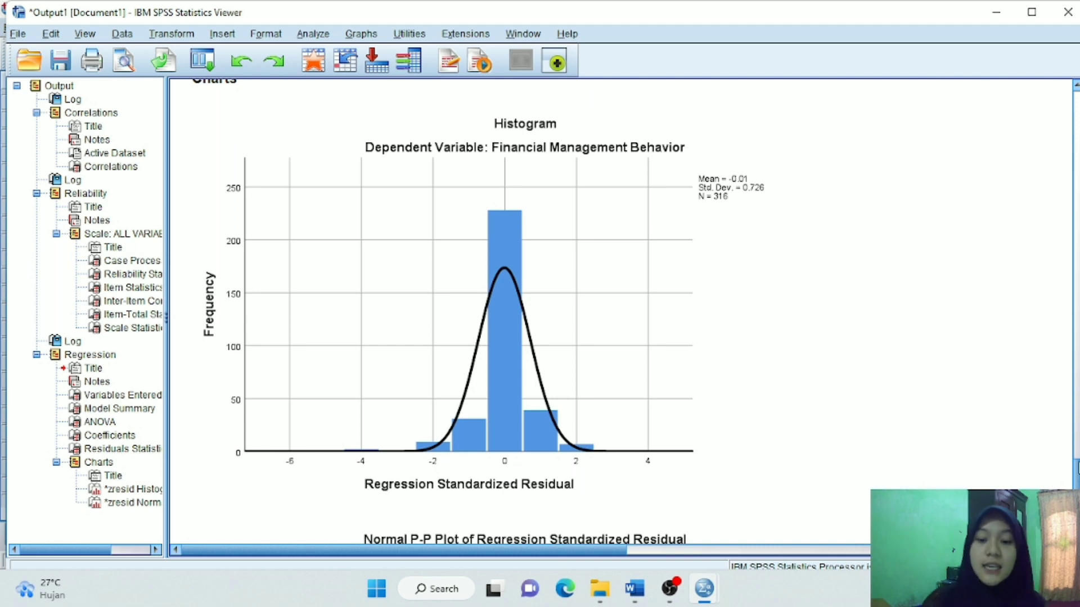
mouse_move(650, 589)
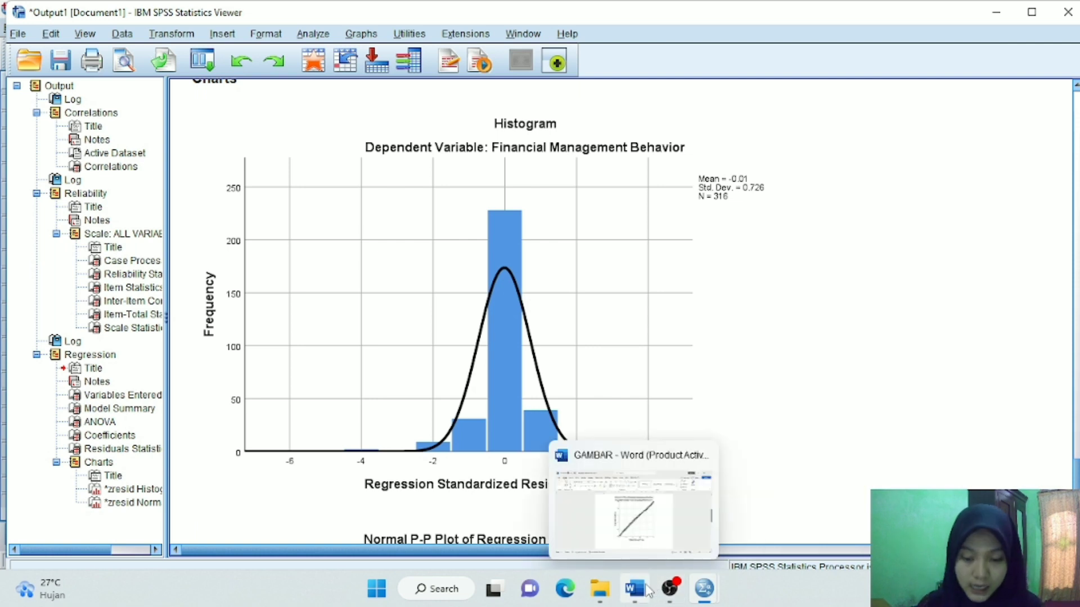
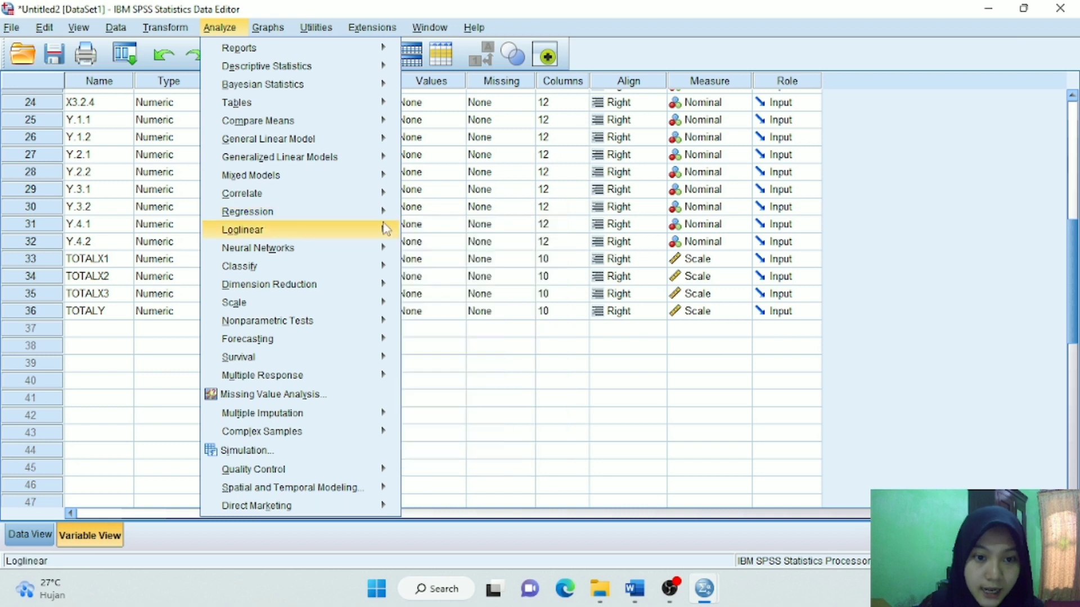
Step: Reopen the linear regression setup and turn off the histogram and normal probability plot of the standardized residuals
mouse_move(374, 217)
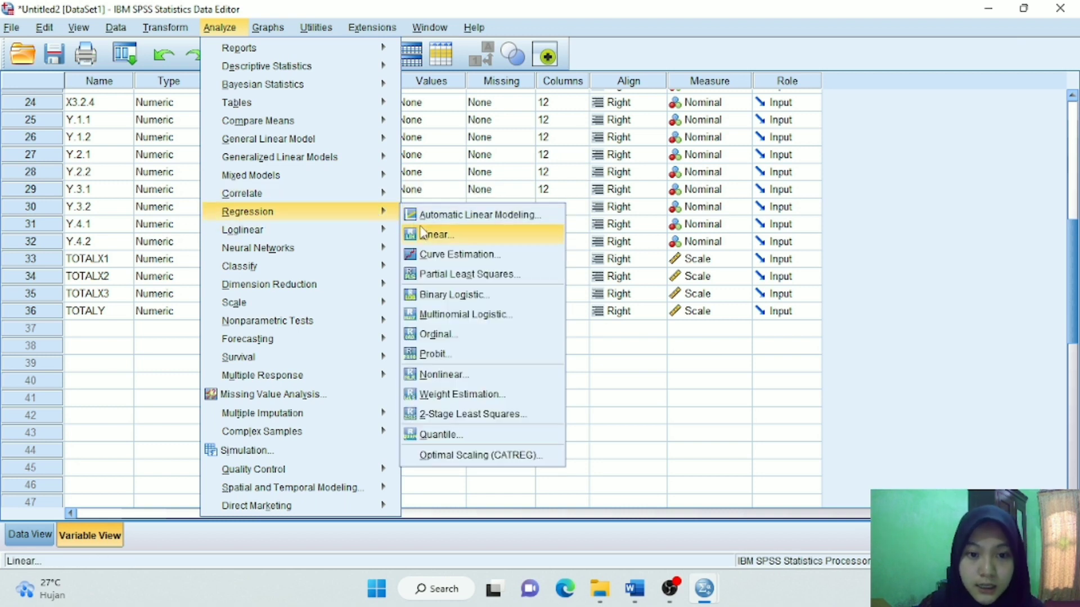
click(424, 232)
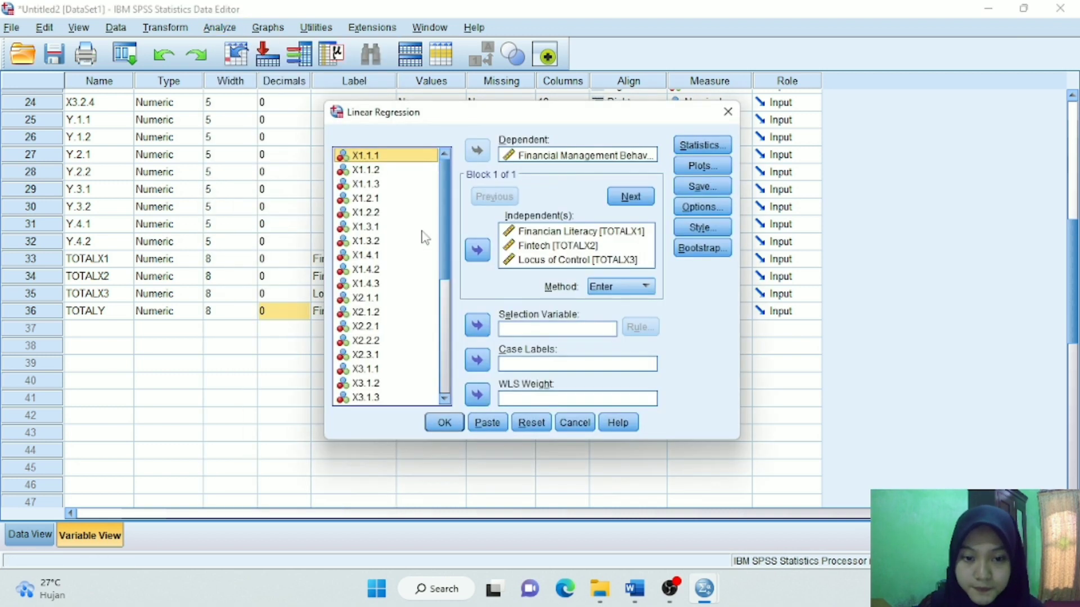
click(692, 167)
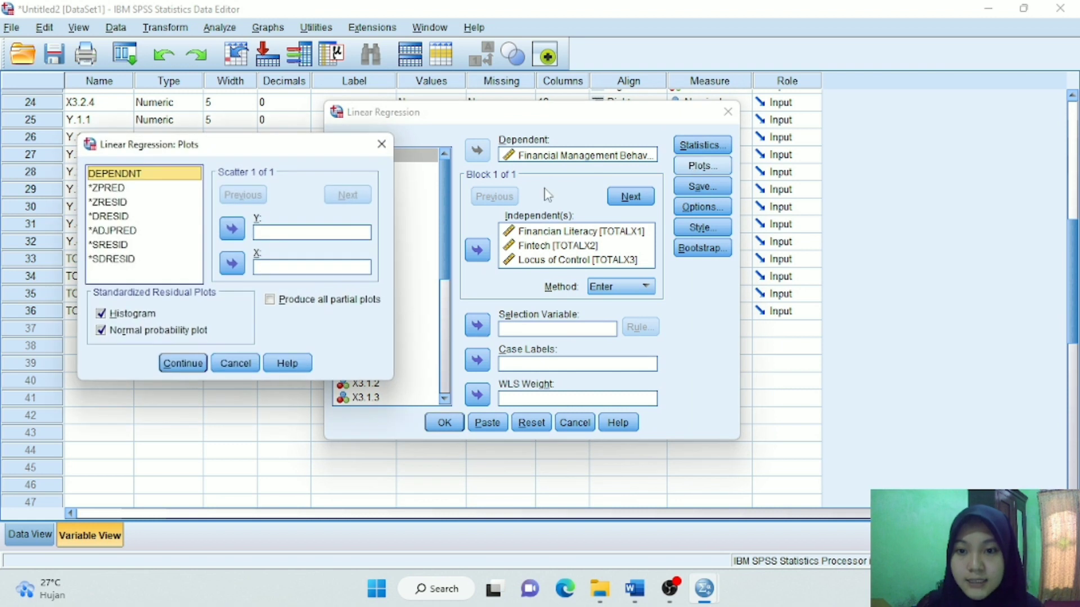
click(101, 312)
click(102, 330)
click(167, 366)
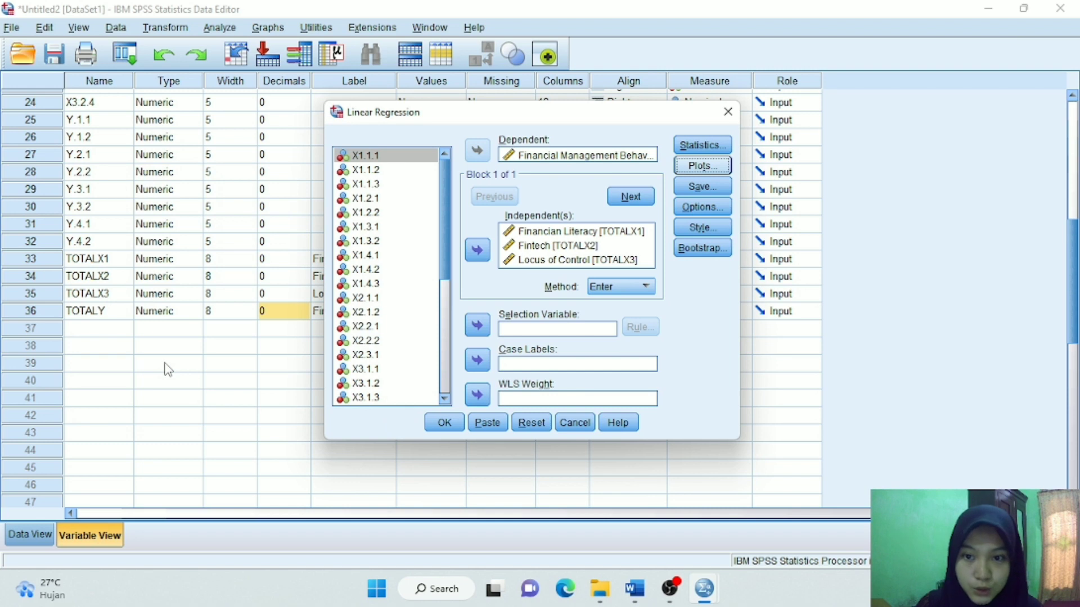
Step: Set the regression to save unstandardized residuals as a new variable and run it
click(700, 187)
click(275, 101)
click(194, 500)
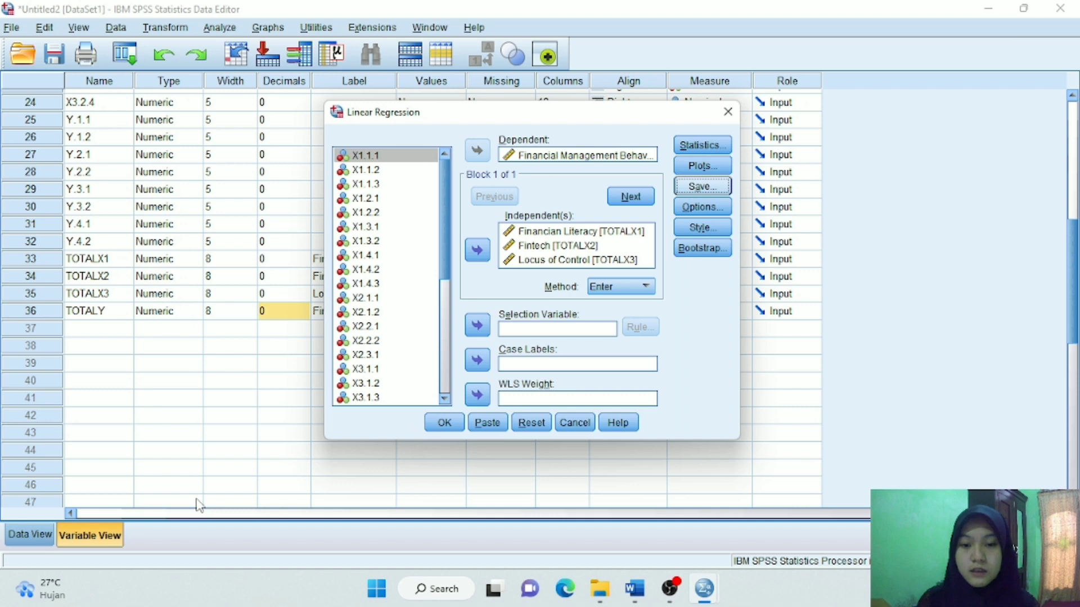
click(441, 428)
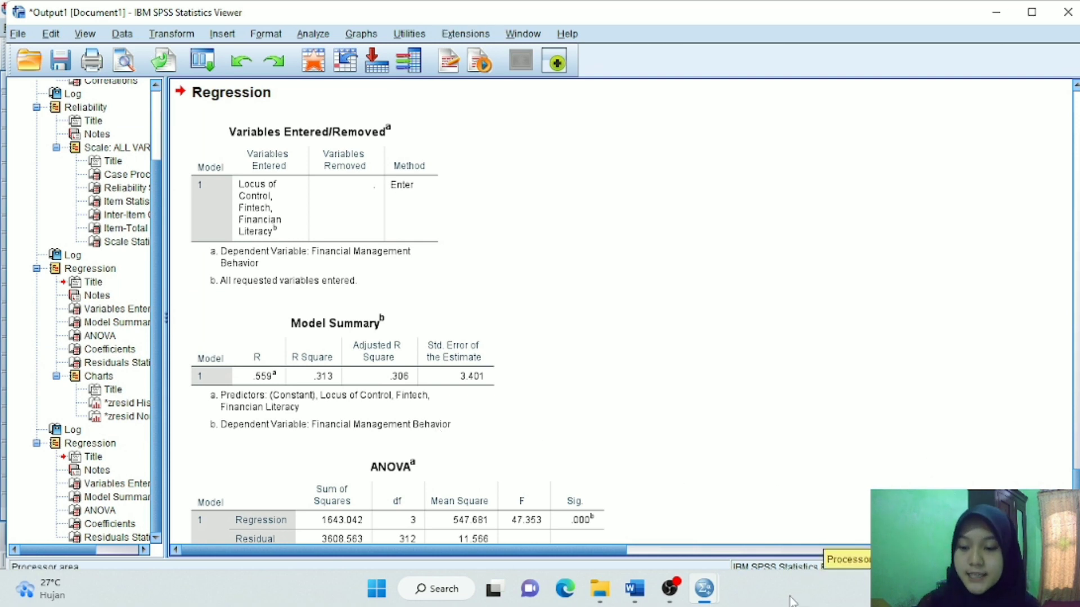
Step: Return to the dataset window, show the case data, and select the RES_1 column
mouse_move(704, 589)
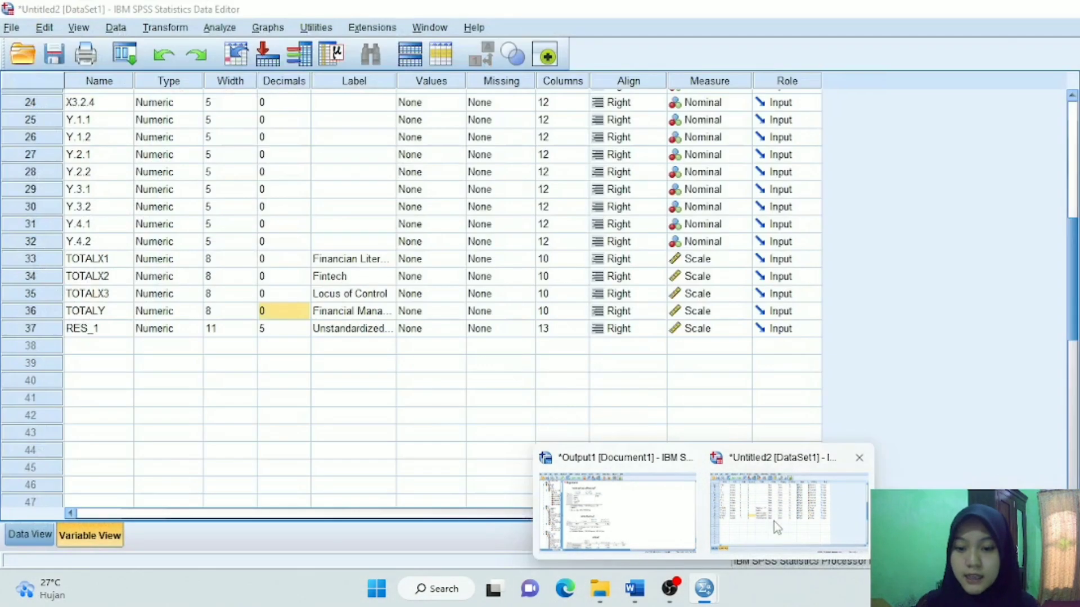
click(774, 521)
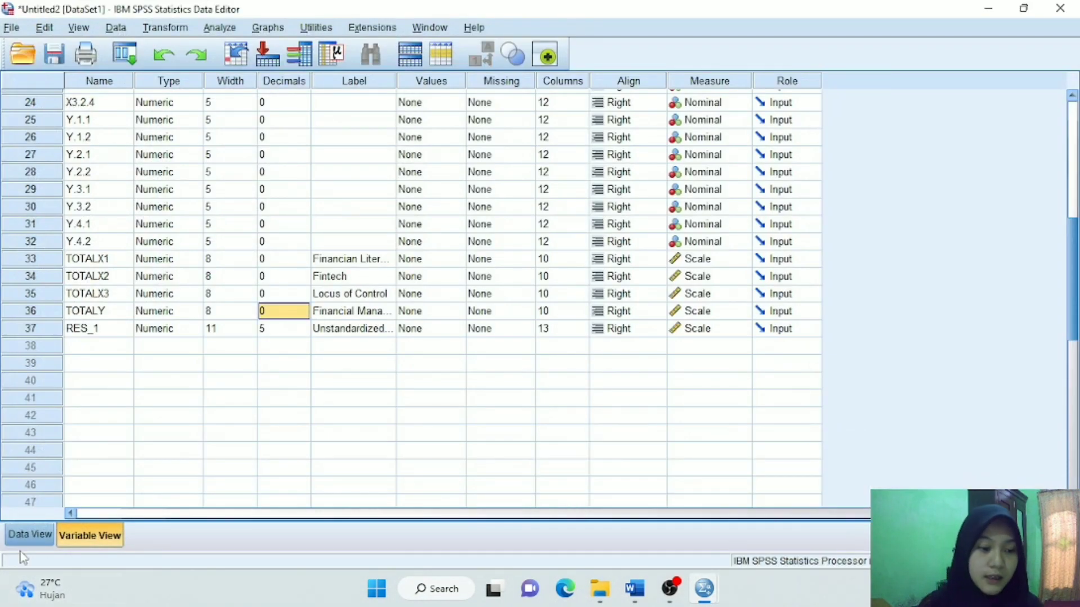
click(29, 534)
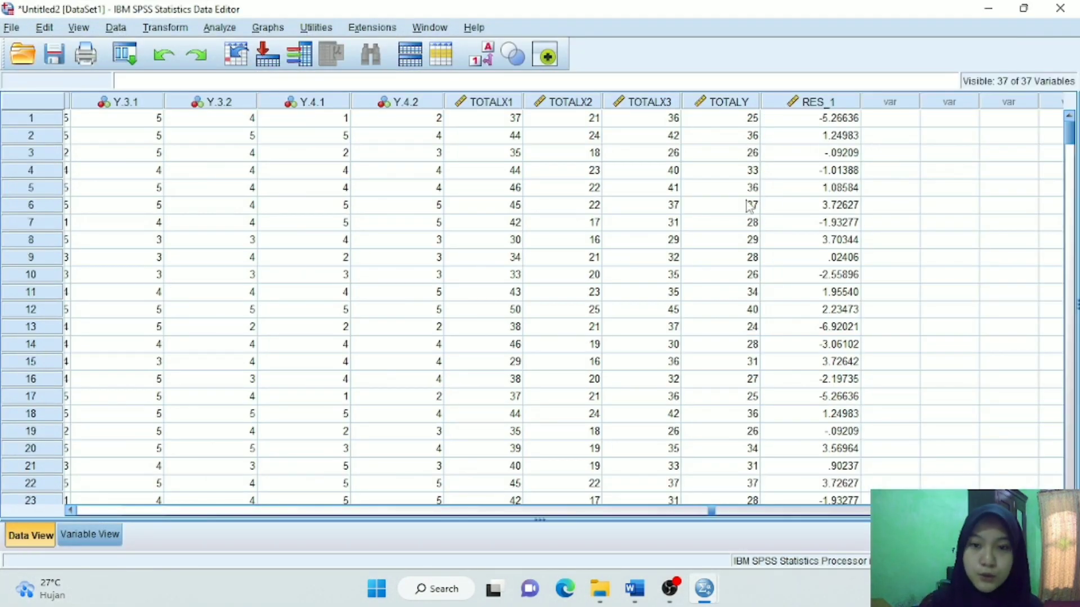
click(794, 106)
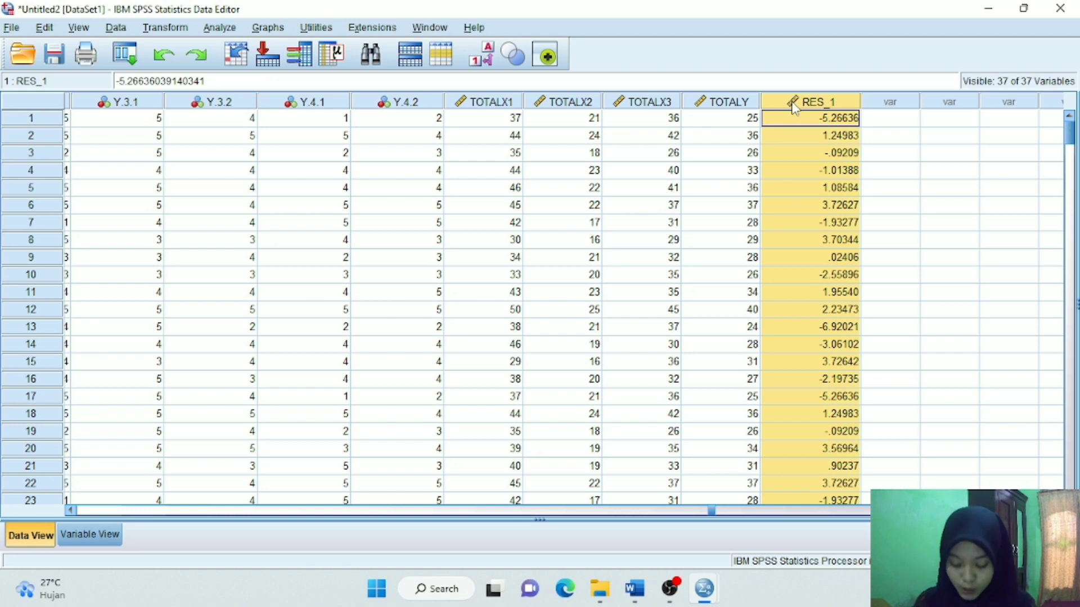
Step: Run a legacy one-sample Kolmogorov-Smirnov test against the normal distribution on the unstandardized residual (RES_1) and view its results table
click(220, 28)
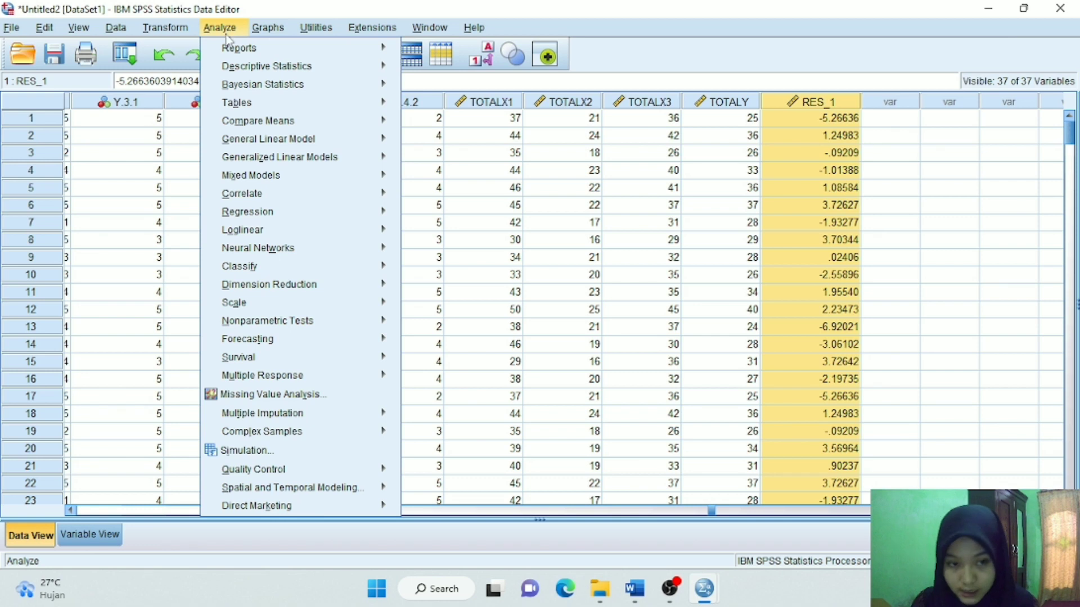
mouse_move(254, 235)
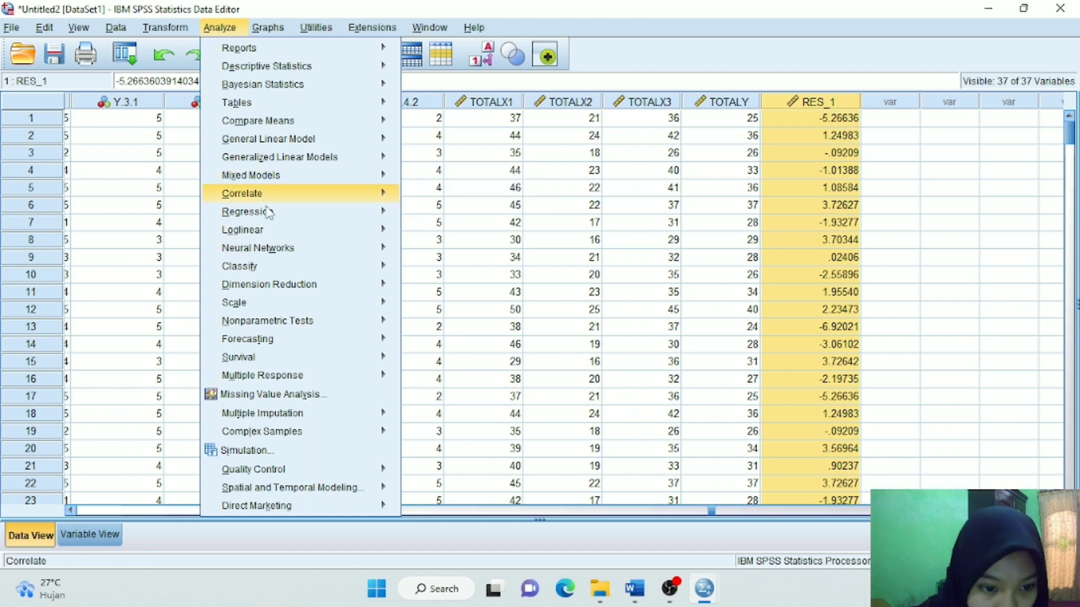
mouse_move(288, 322)
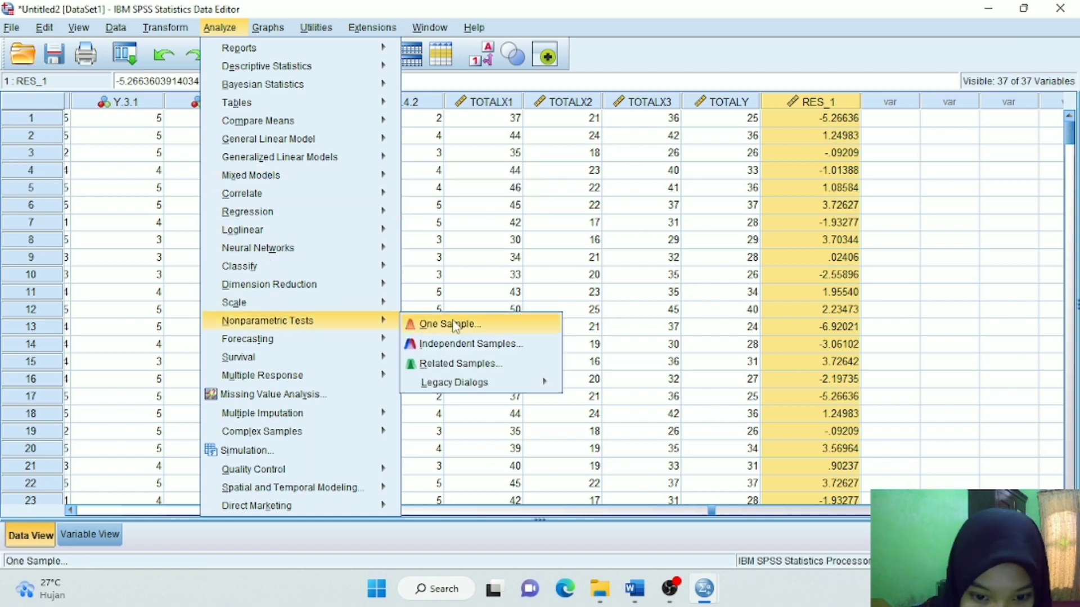
mouse_move(457, 382)
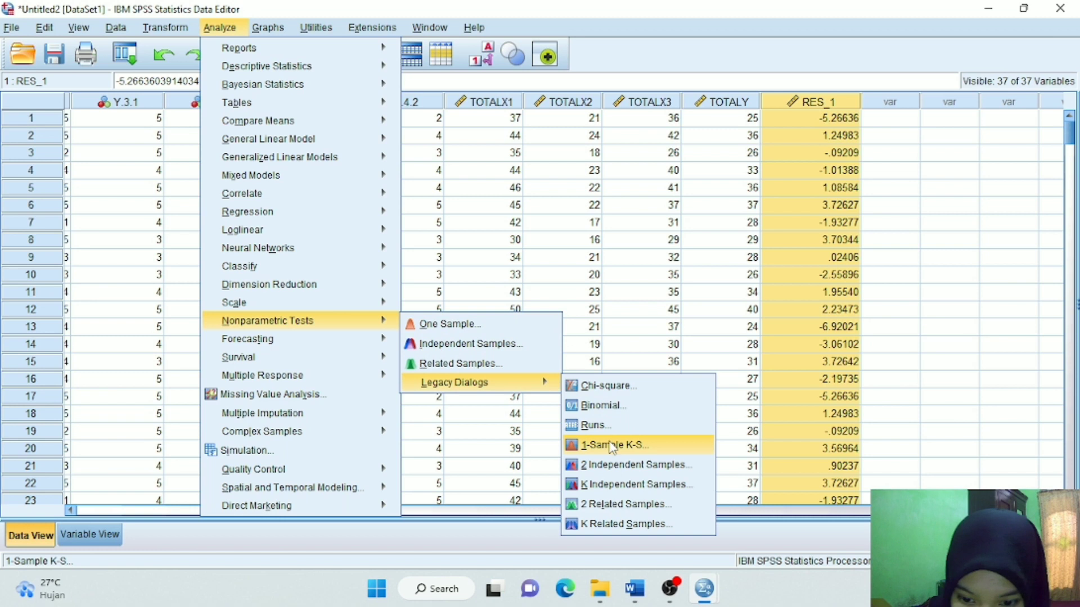
click(612, 446)
drag(487, 233, 483, 308)
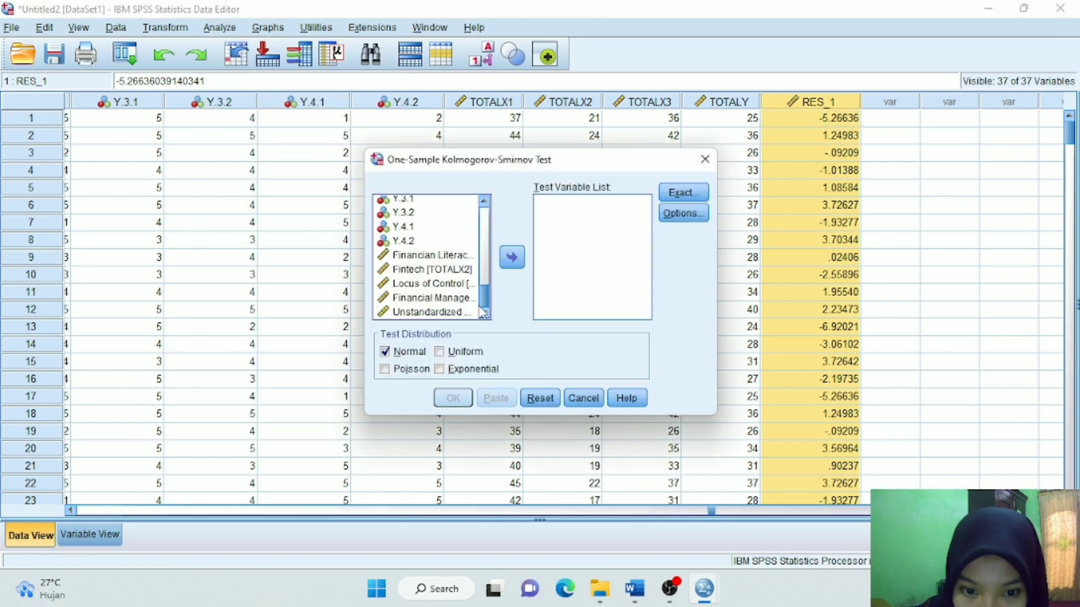
click(455, 313)
click(512, 263)
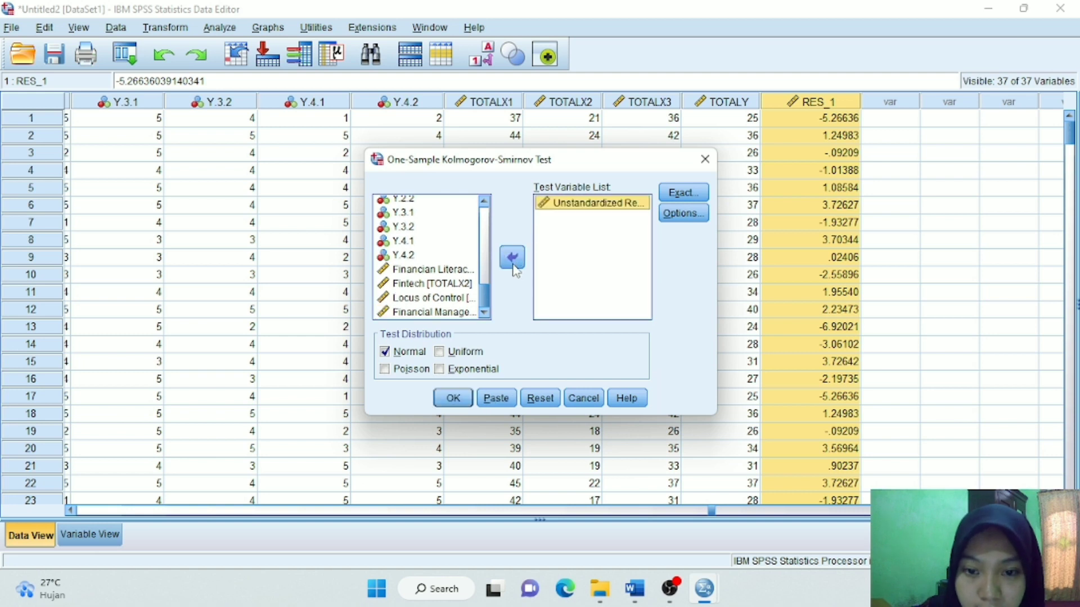
click(455, 398)
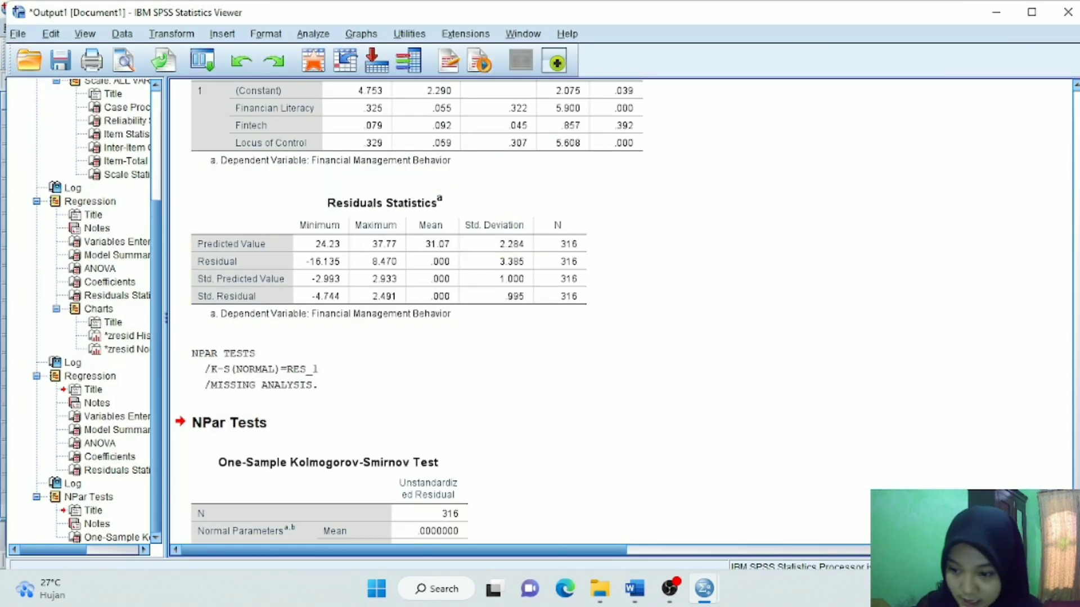
click(278, 293)
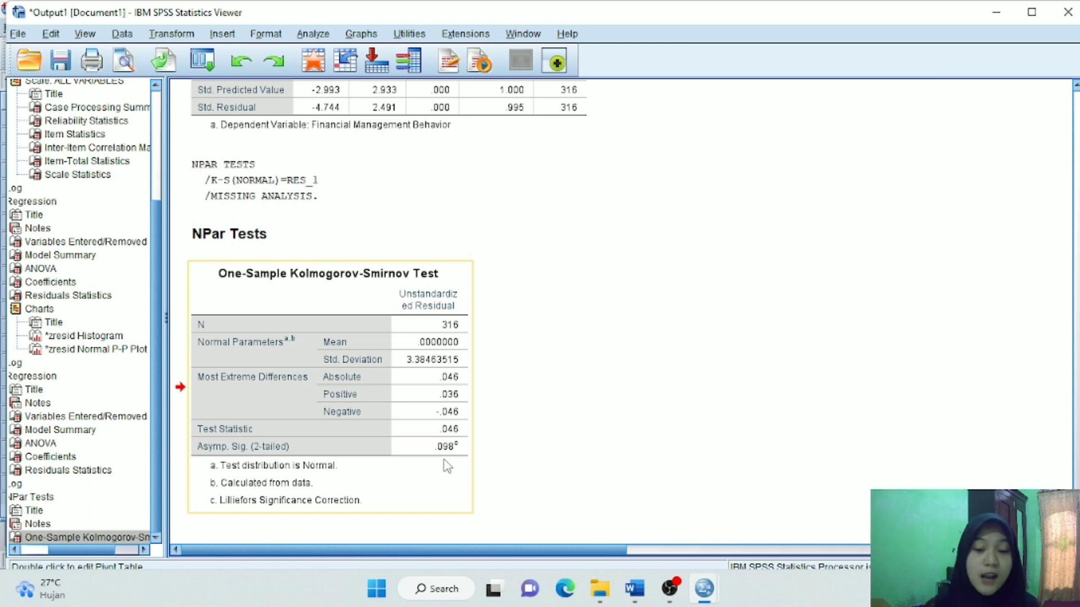
Step: Return to the dataset window, reopen the linear regression setup, and turn off saving of unstandardized residuals
mouse_move(704, 589)
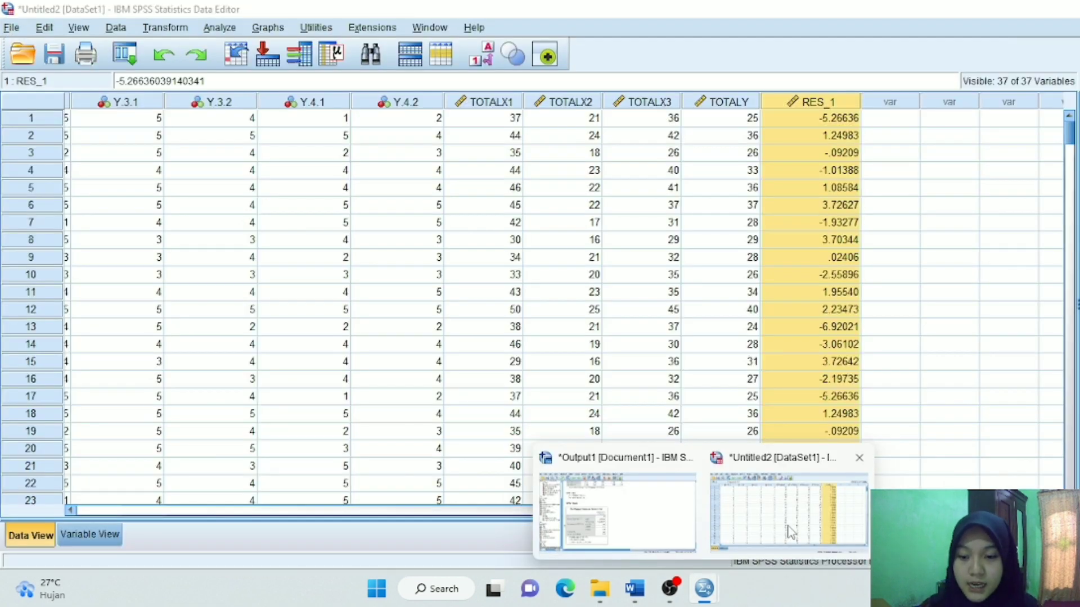
click(791, 531)
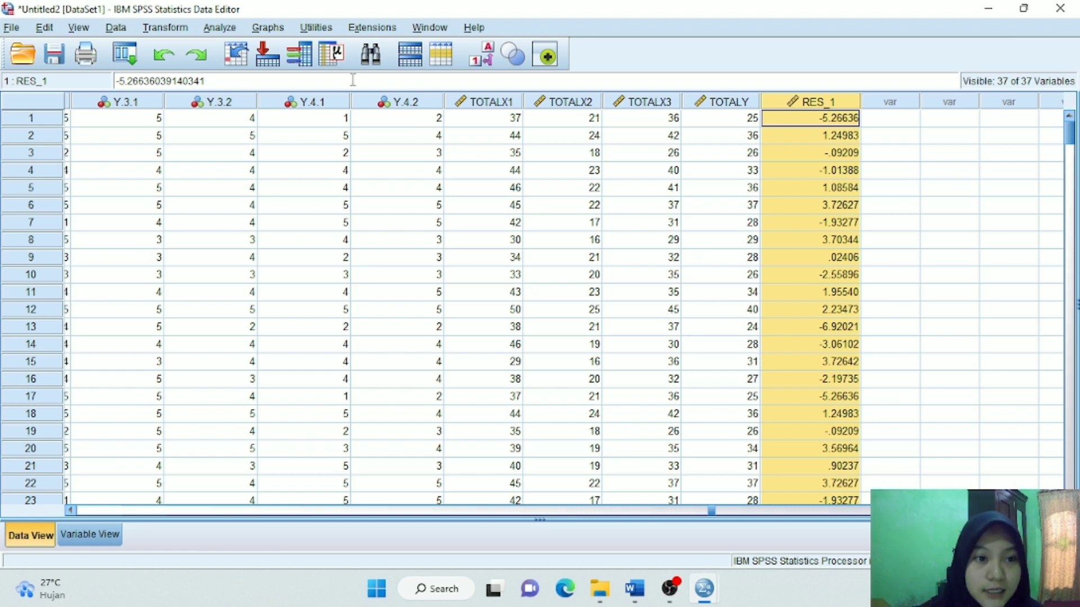
click(219, 28)
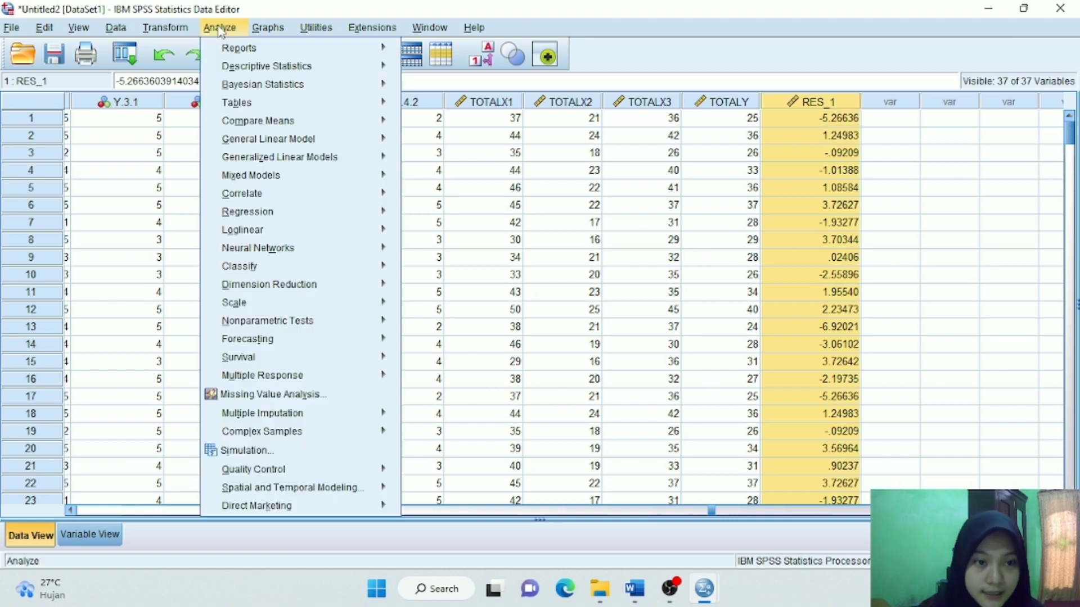
mouse_move(280, 217)
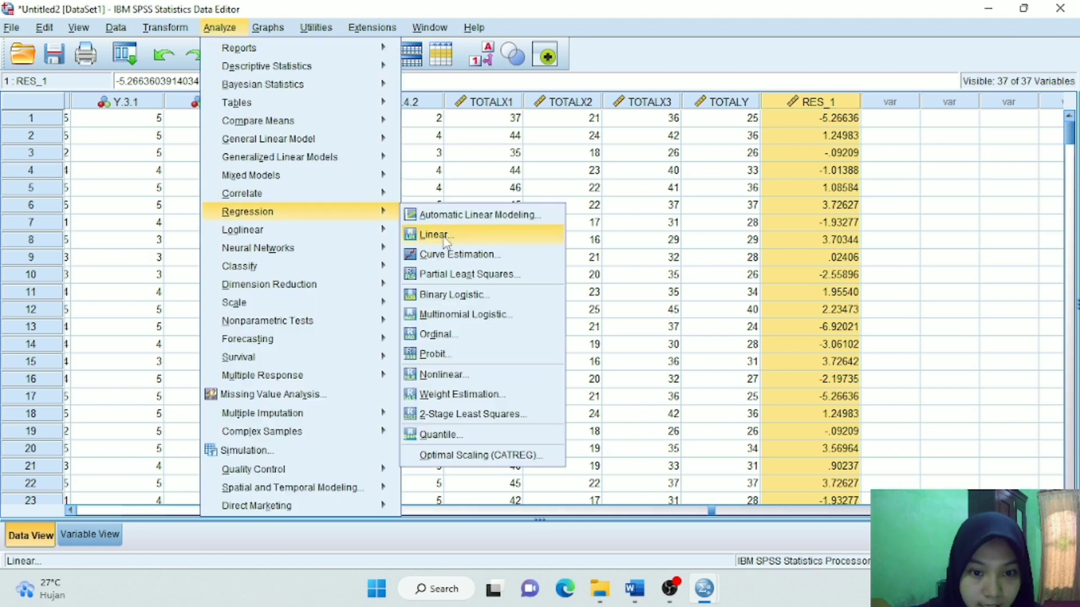
click(440, 236)
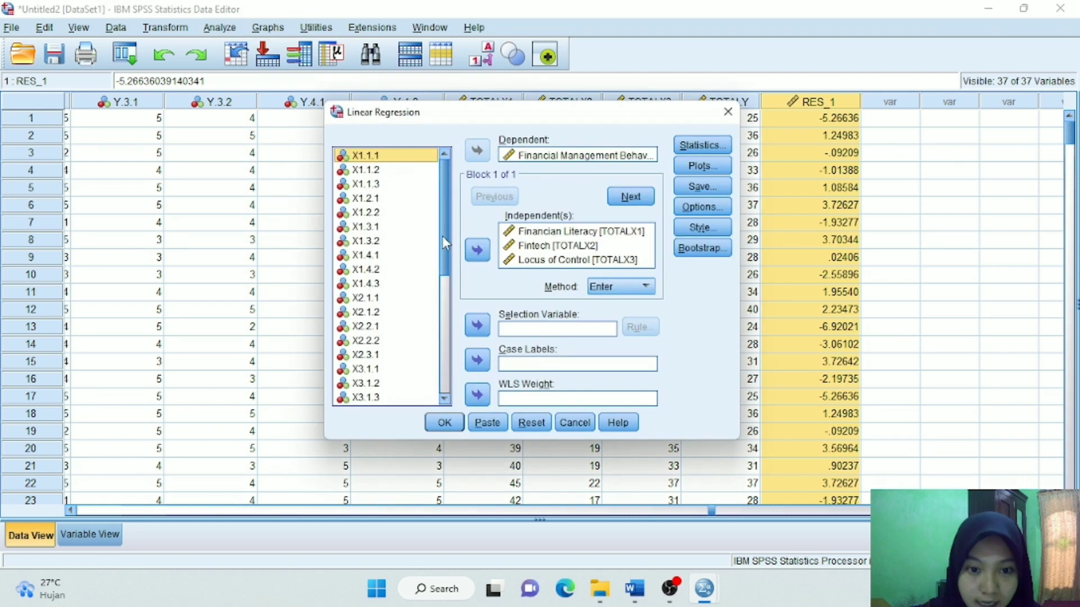
click(701, 187)
click(275, 102)
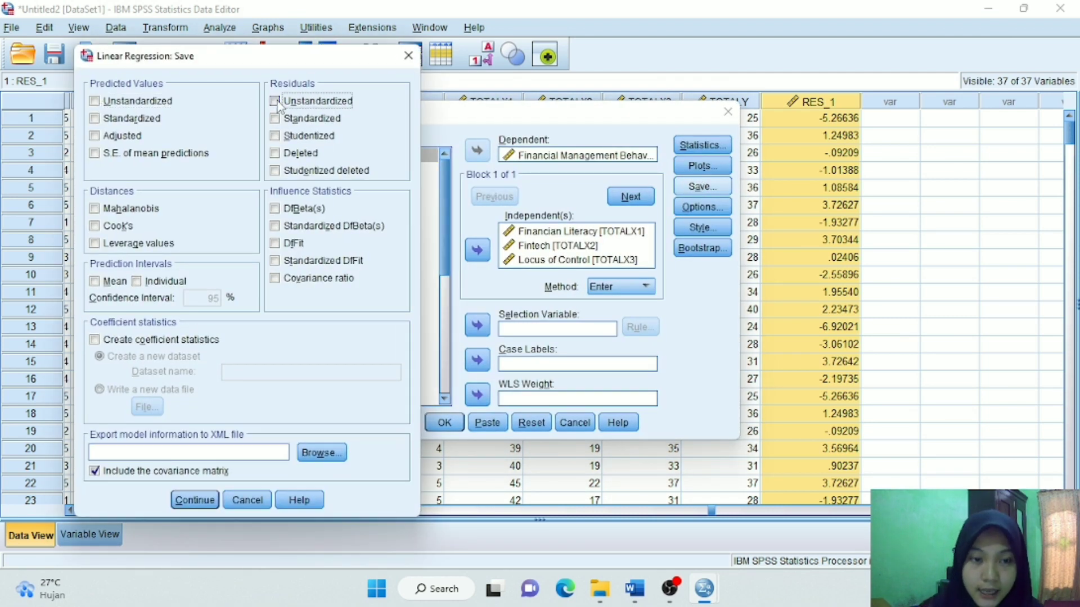
click(194, 500)
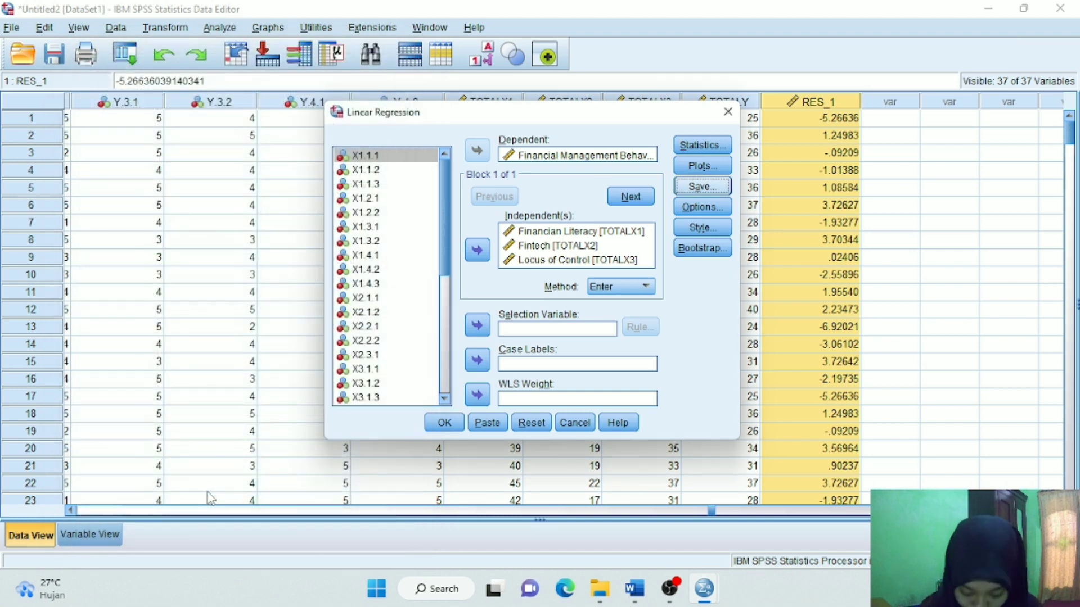
Step: Request collinearity diagnostics for the regression and run it
click(701, 146)
click(405, 257)
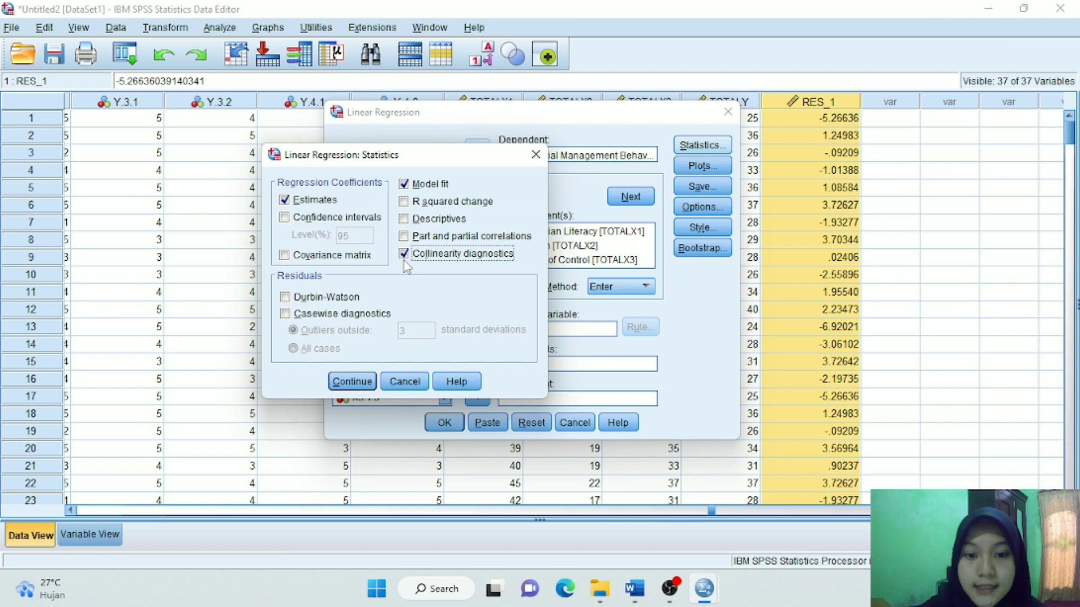
click(358, 382)
click(443, 423)
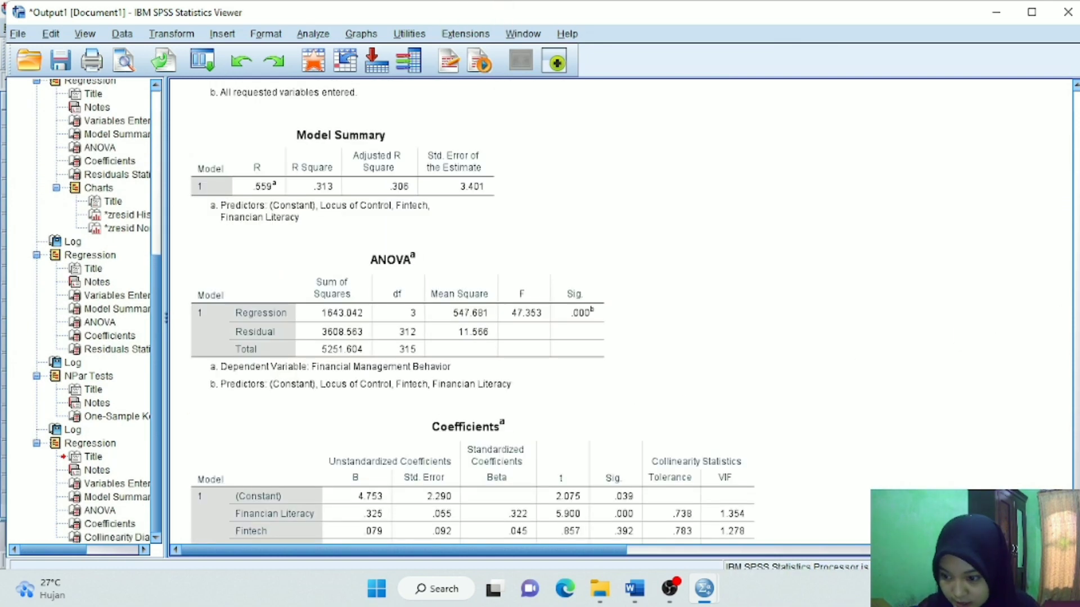
Step: Examine the Tolerance and VIF values of the independent variables in the new regression's Coefficients table
scroll(472, 312, down, 5)
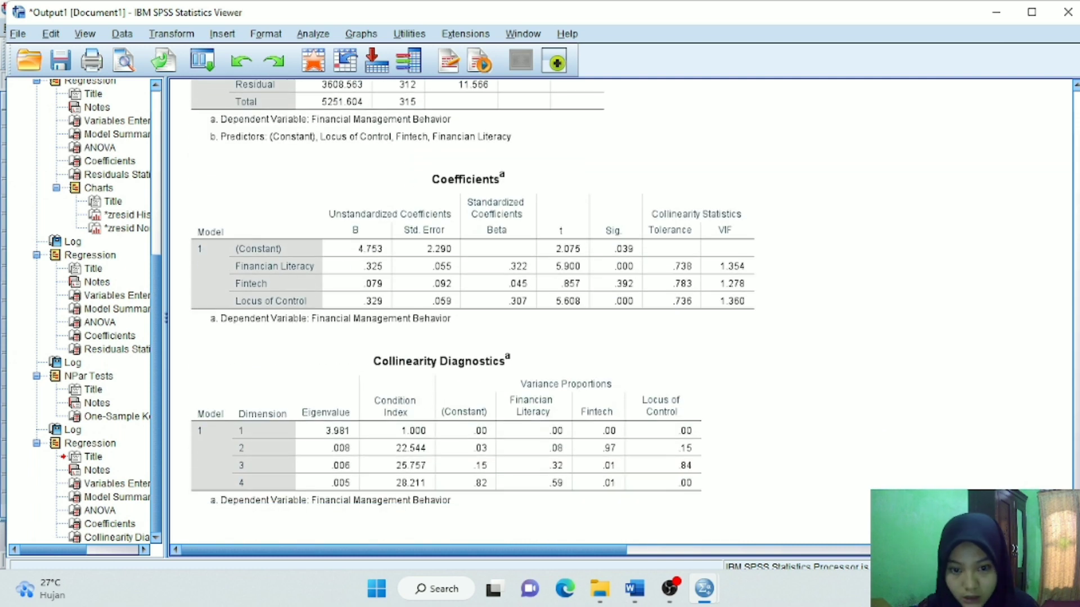
click(573, 198)
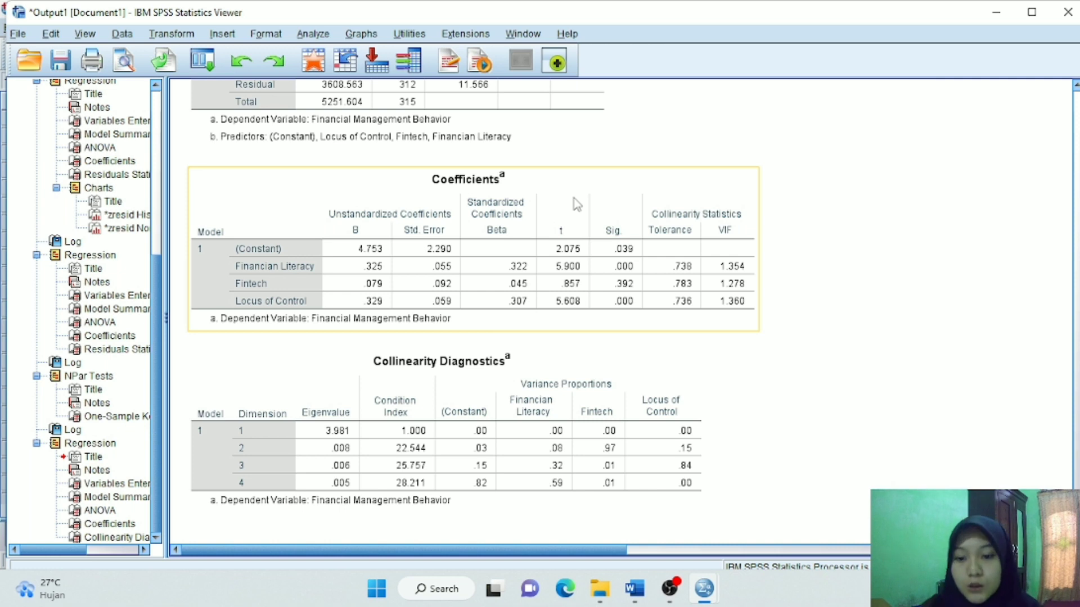
click(577, 204)
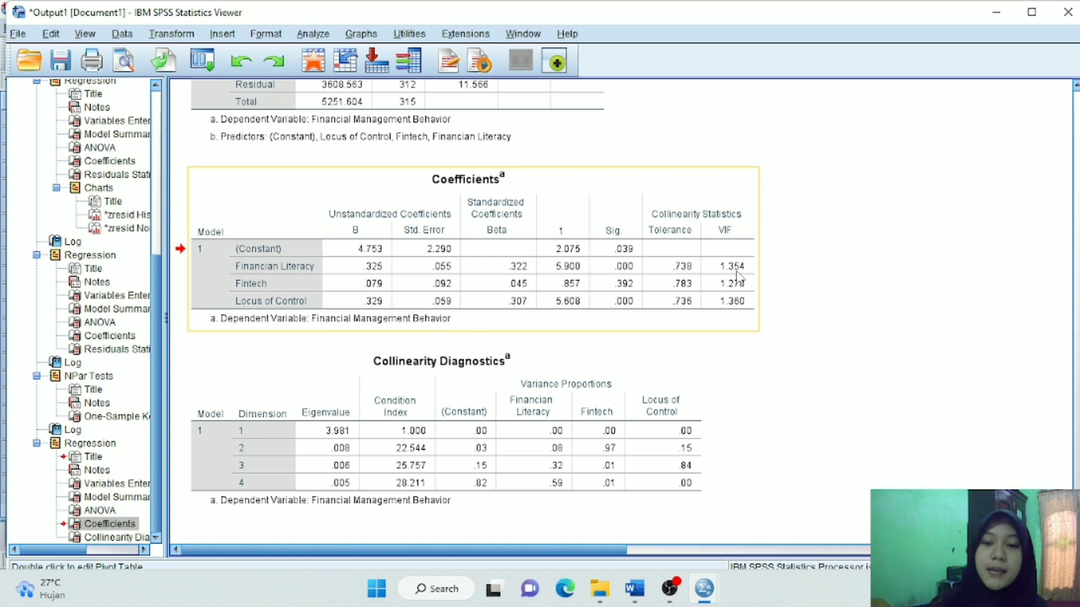
click(608, 362)
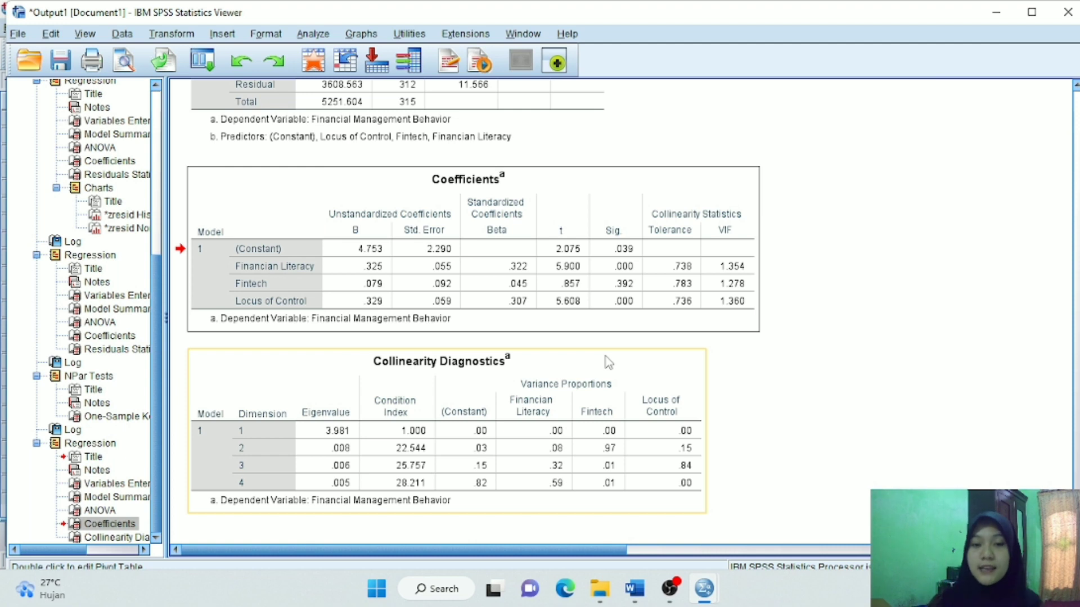
Step: Return to the dataset window, reopen the linear regression setup, and turn off collinearity diagnostics
mouse_move(705, 589)
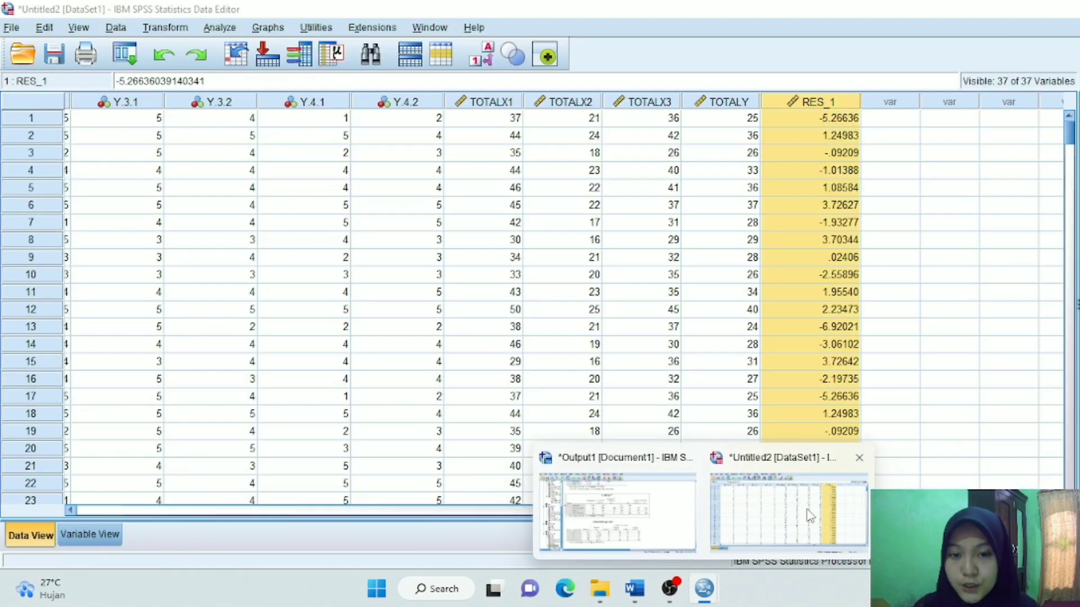
click(810, 516)
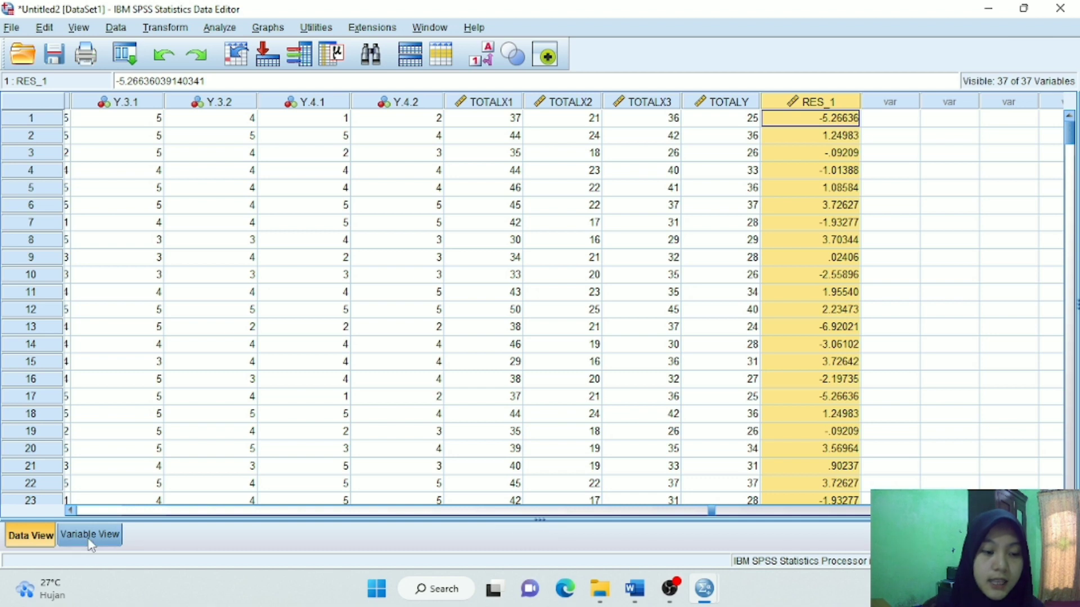
click(228, 29)
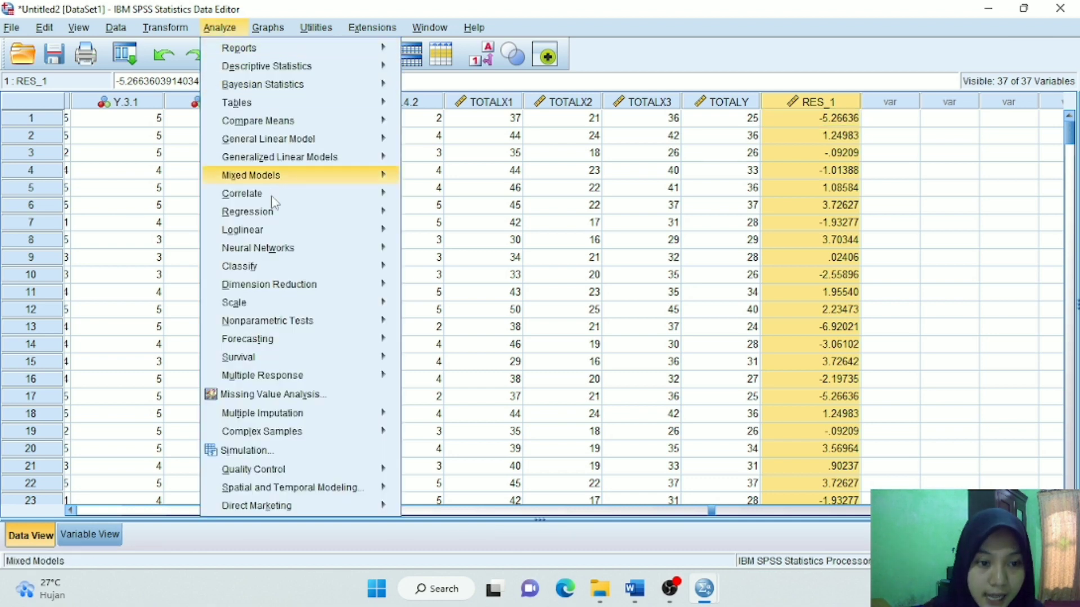
mouse_move(275, 212)
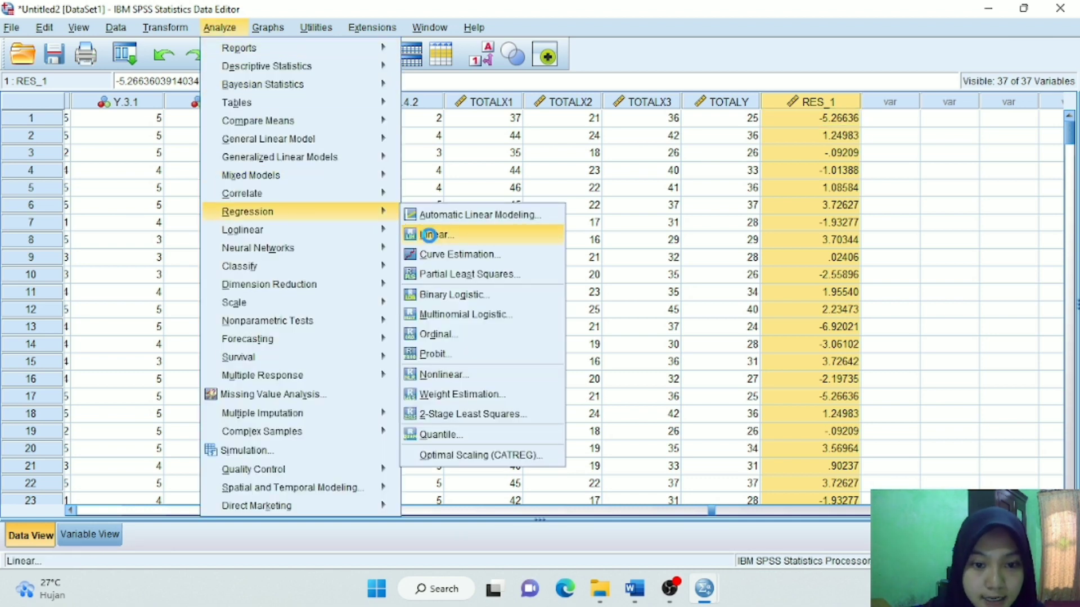
click(431, 234)
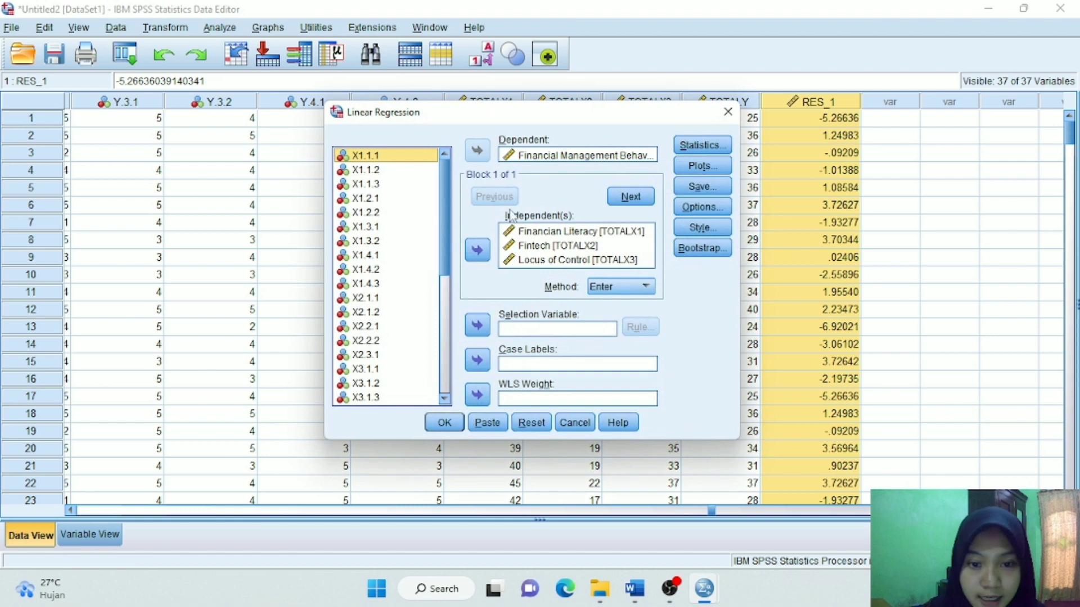
click(690, 147)
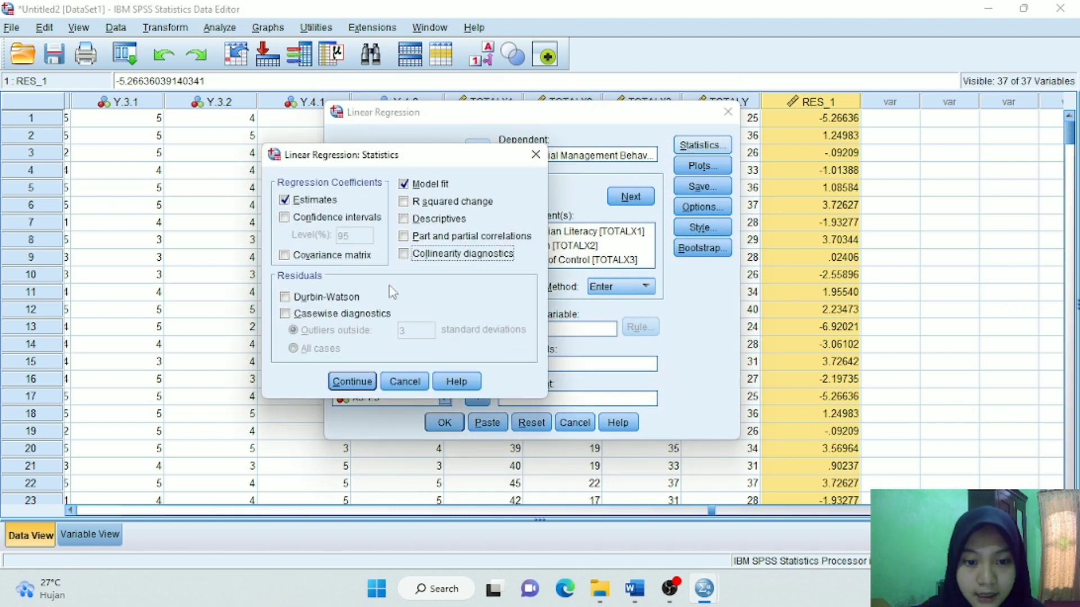
click(360, 384)
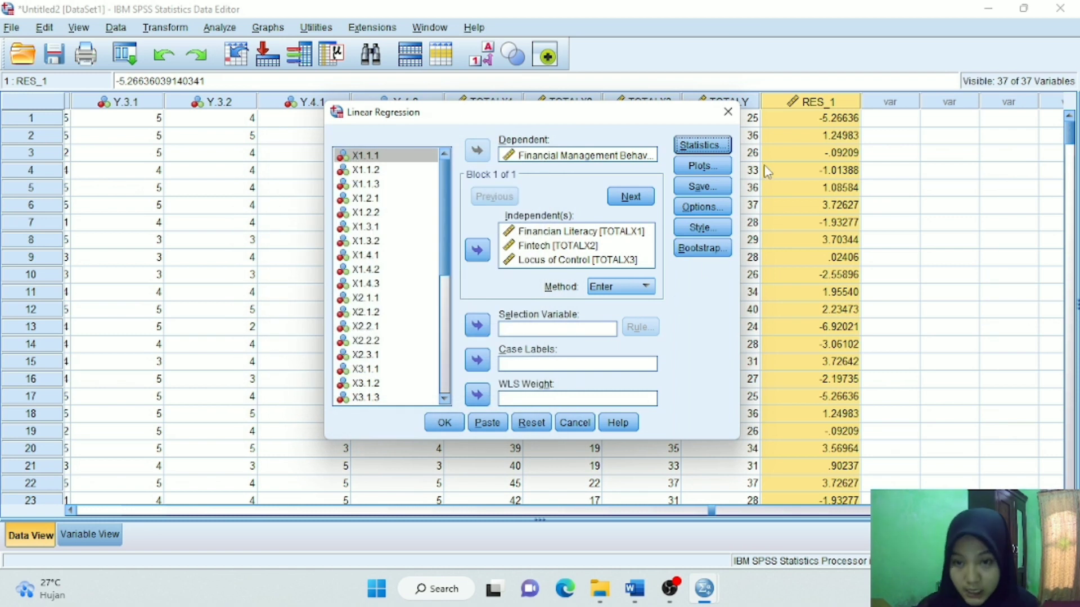
Step: Add a regression scatterplot with *SRESID on the Y axis and *ZPRED on the X axis, and run the regression
click(702, 167)
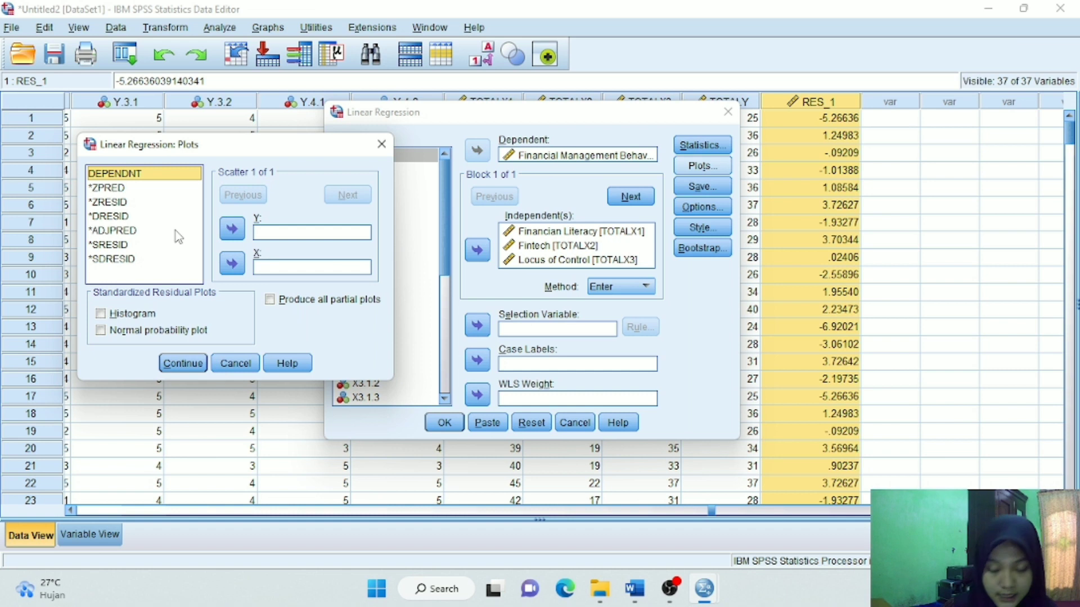
click(112, 246)
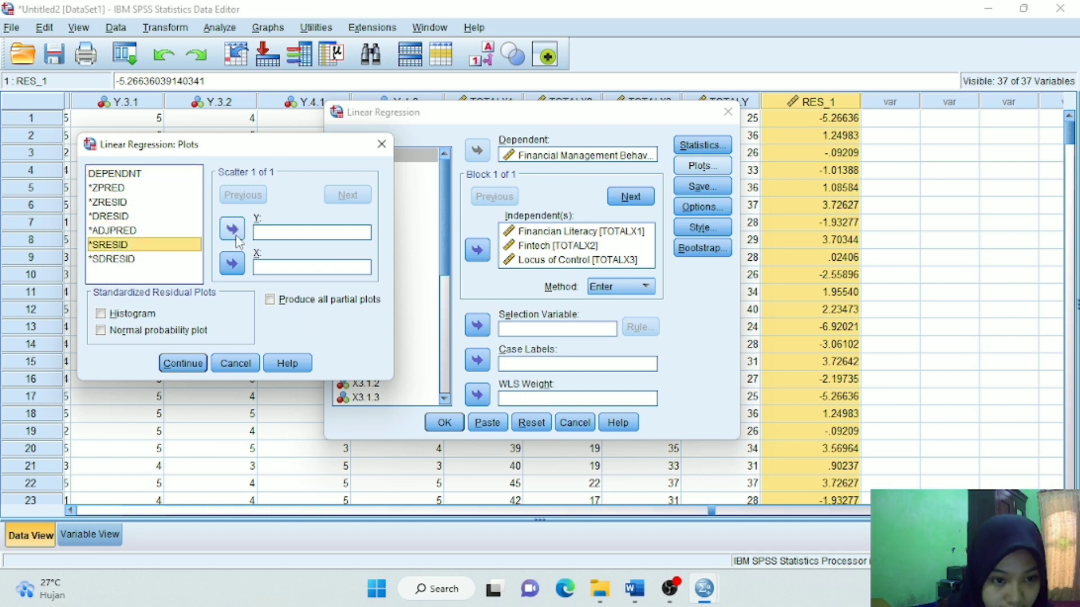
click(232, 231)
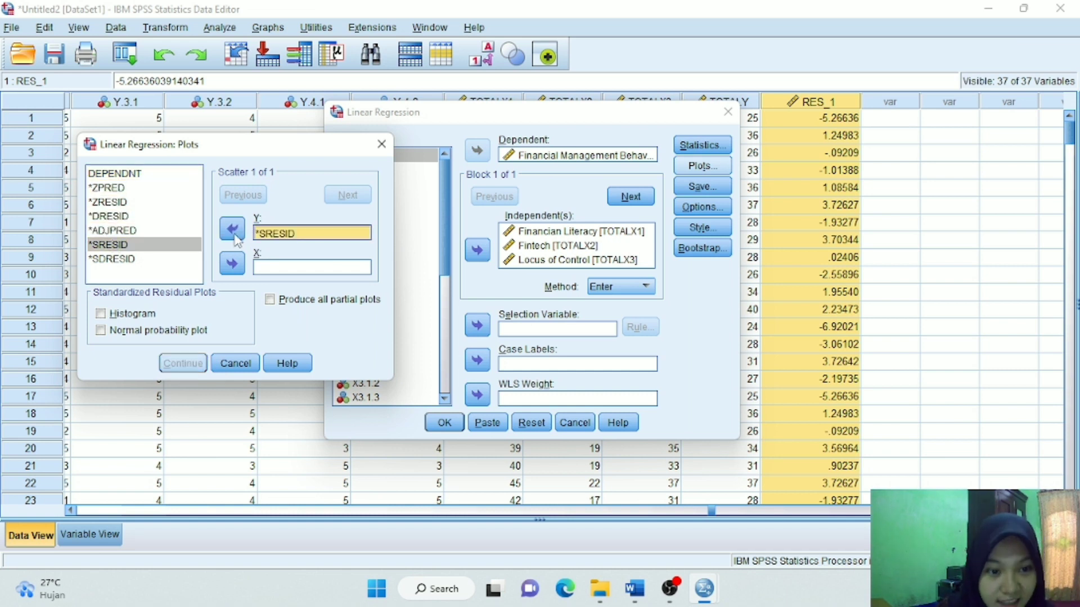
click(132, 195)
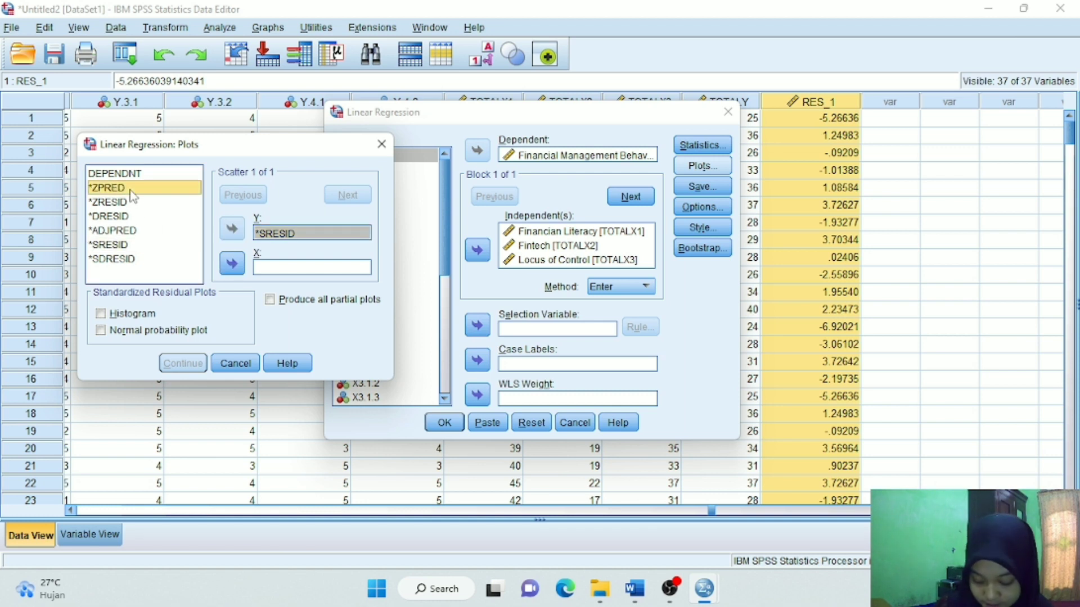
click(231, 267)
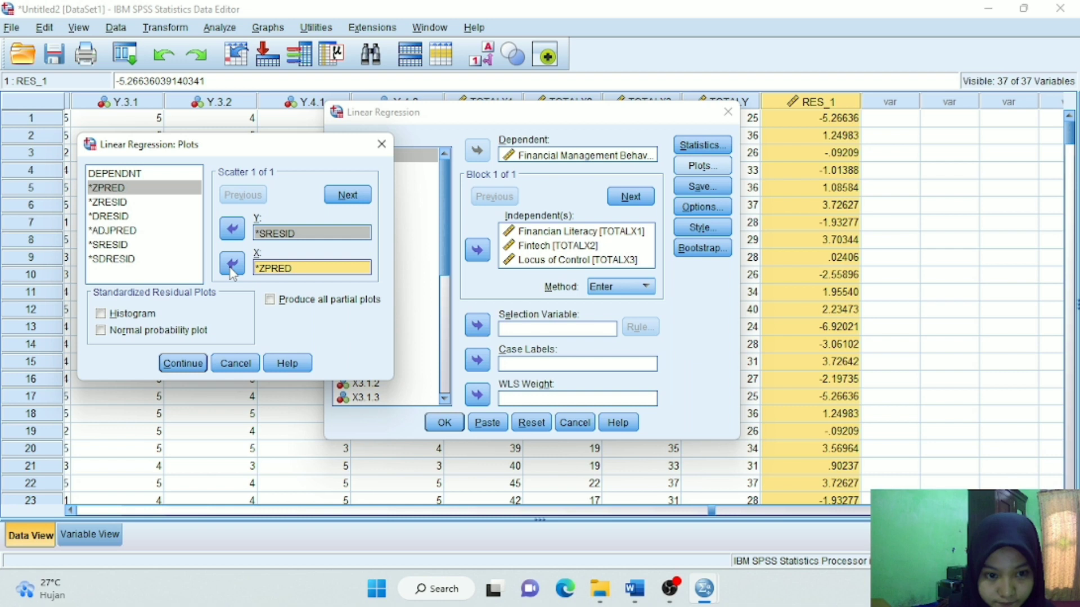
click(182, 363)
click(445, 423)
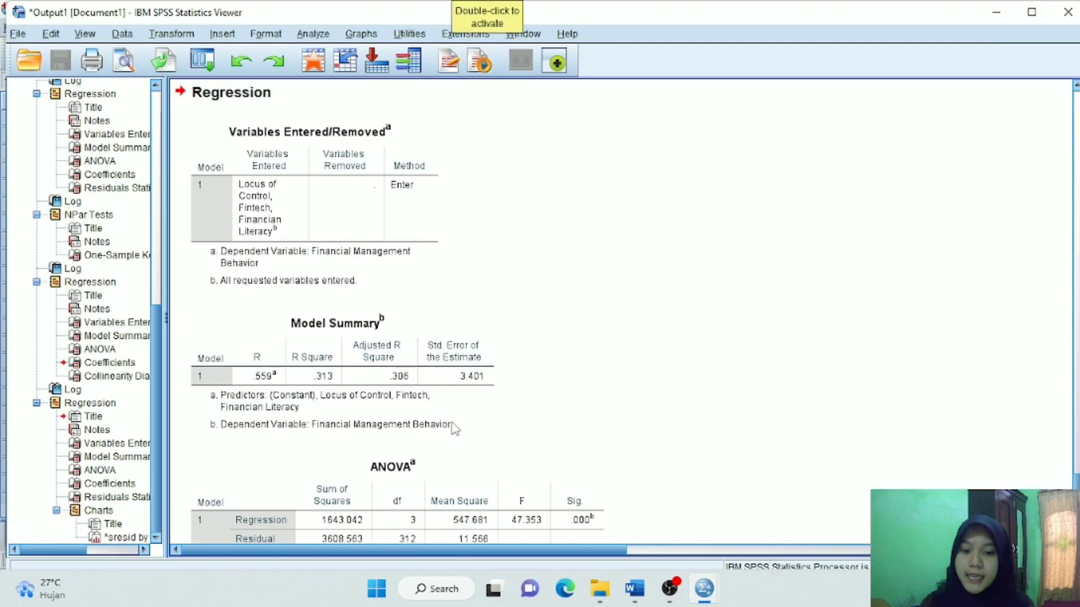
Step: Examine the new scatterplot in the regression output and the example scatterplot on page 2 of the Word document GAMBAR
scroll(1075, 478, down, 10)
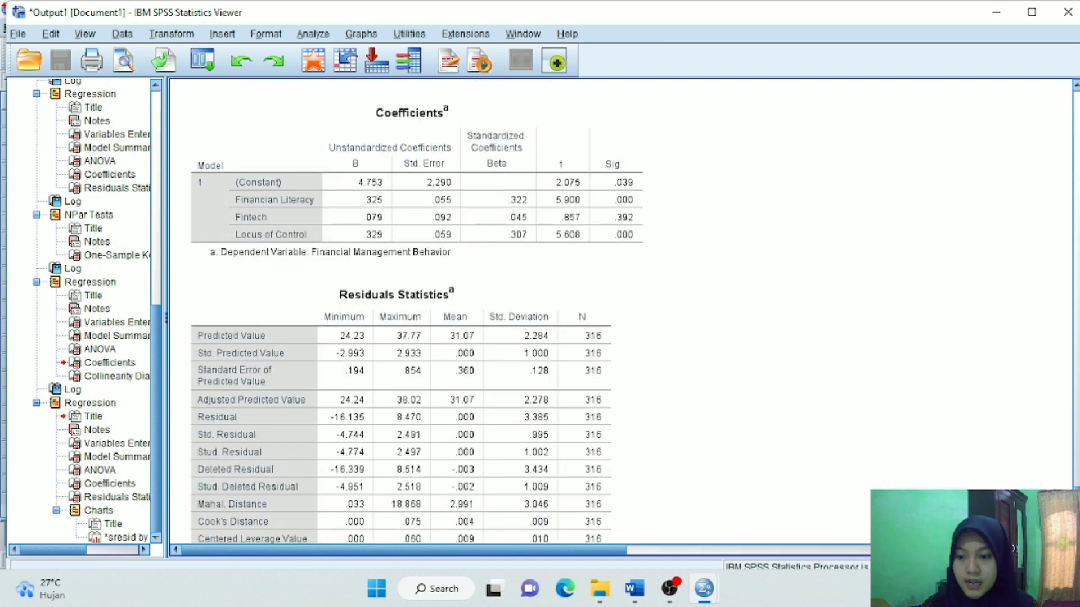
click(488, 149)
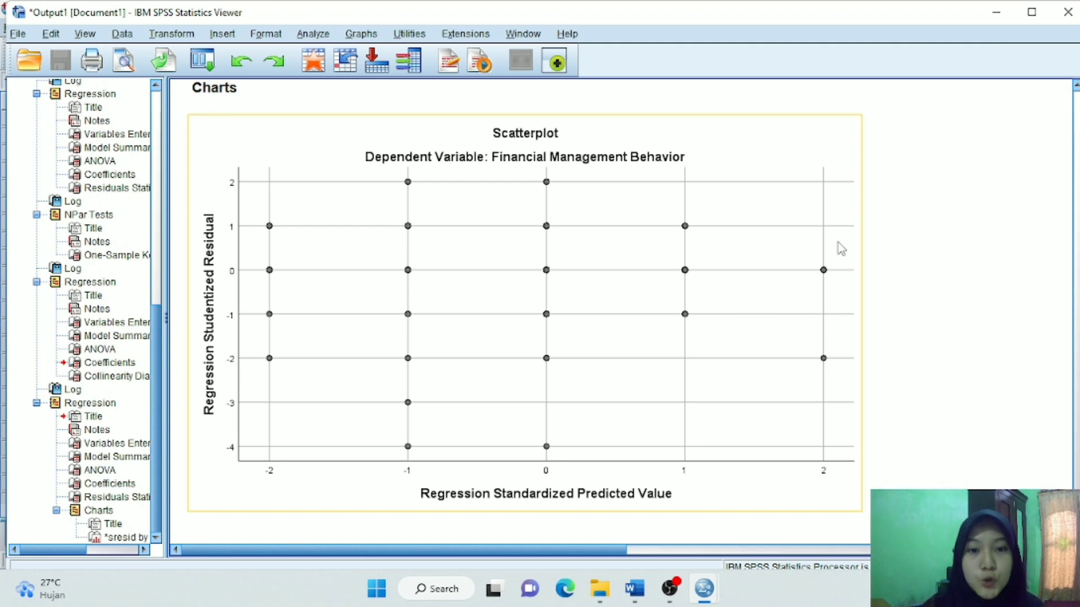
mouse_move(630, 600)
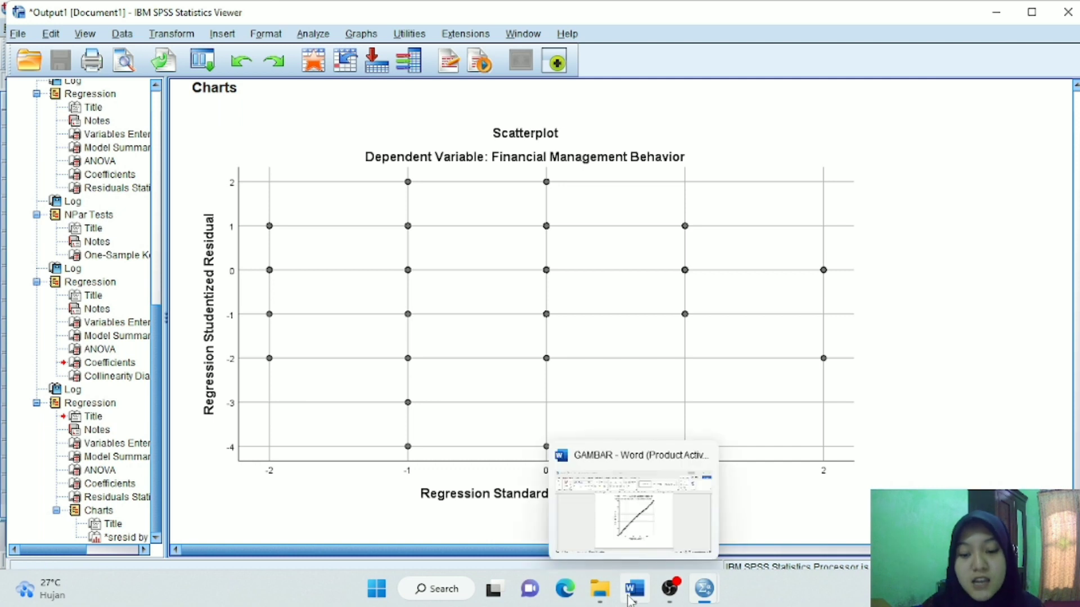
click(650, 540)
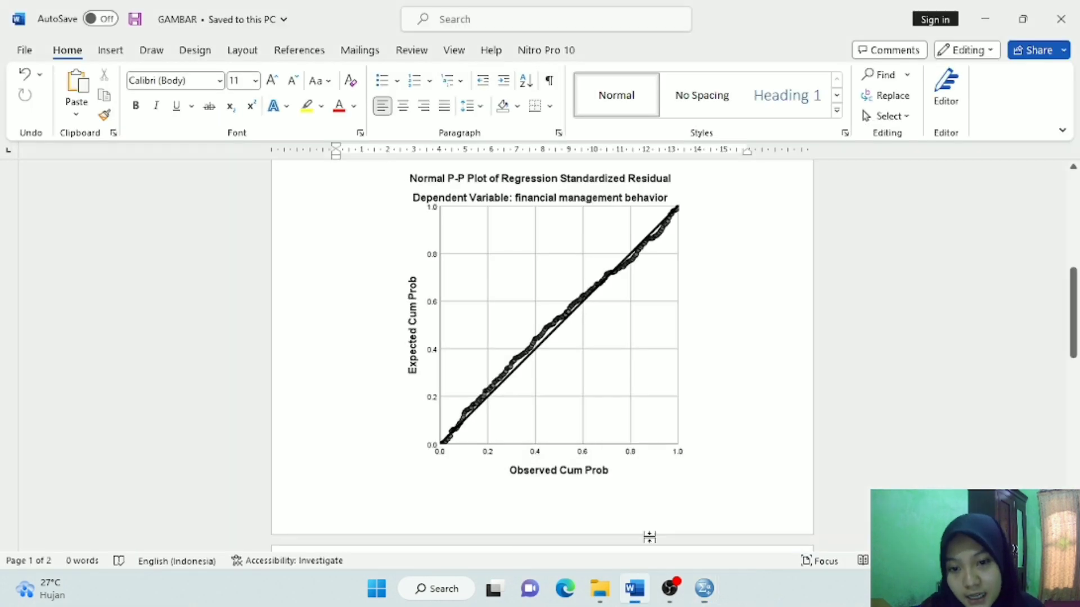
drag(1073, 313, 1074, 447)
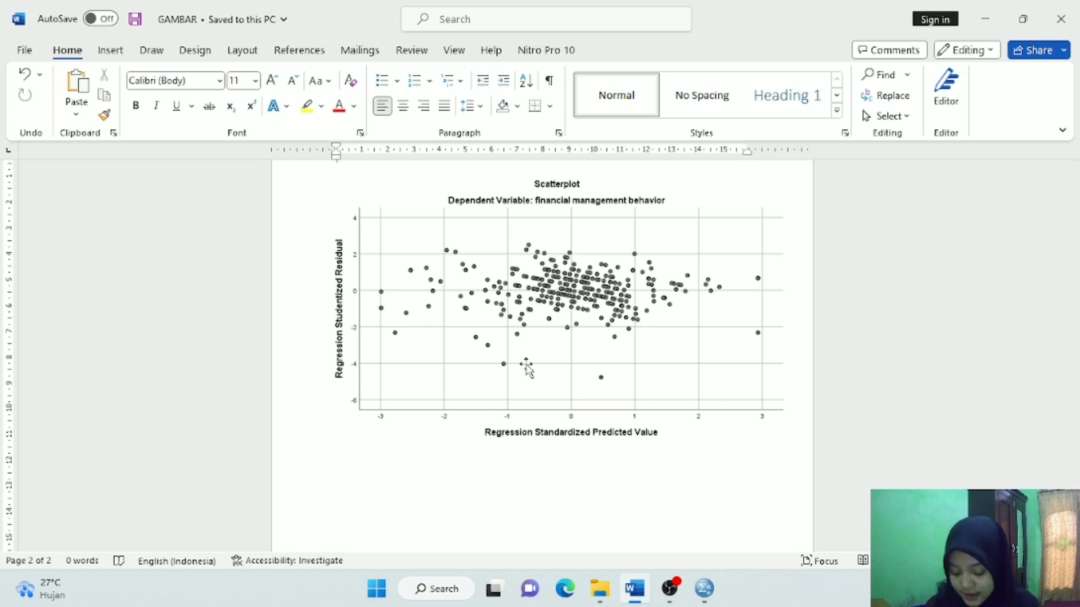
Step: Switch back to the SPSS dataset and start a Compute Variable transformation with AbsUi as the target variable
mouse_move(725, 574)
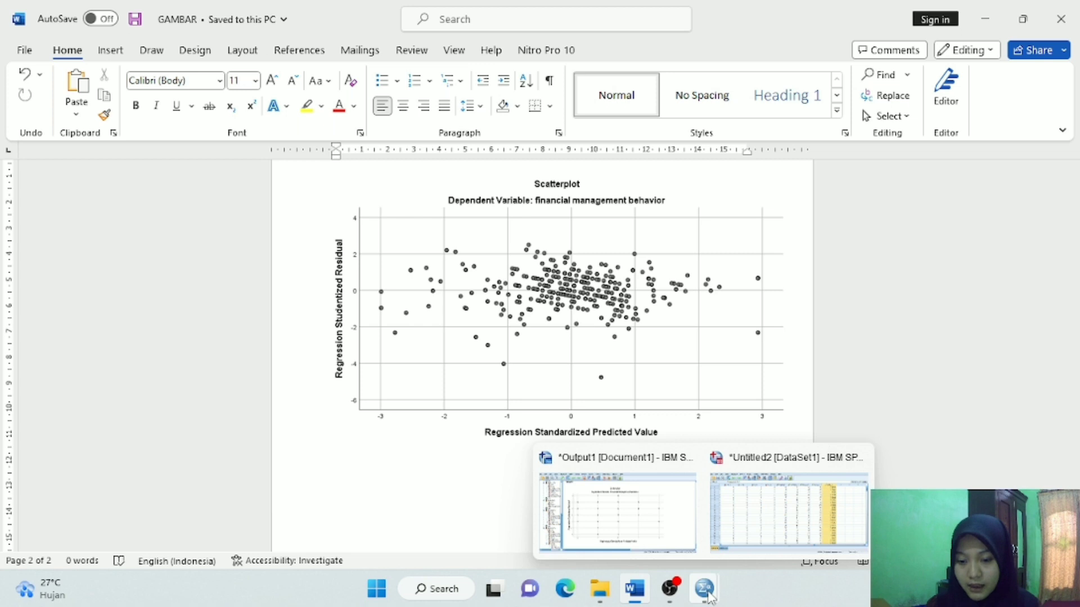
click(757, 546)
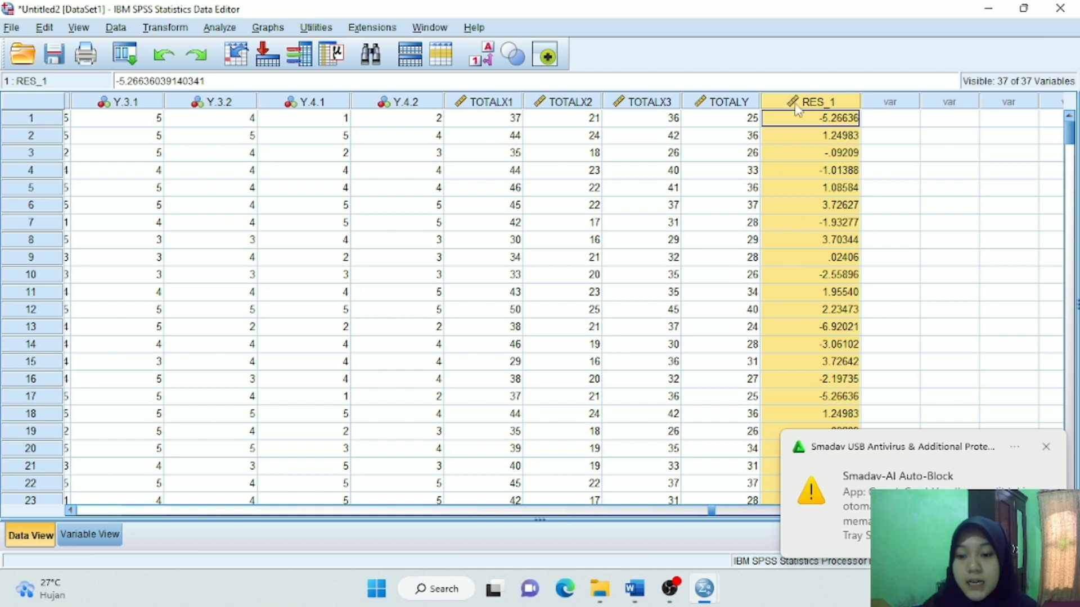
mouse_move(808, 107)
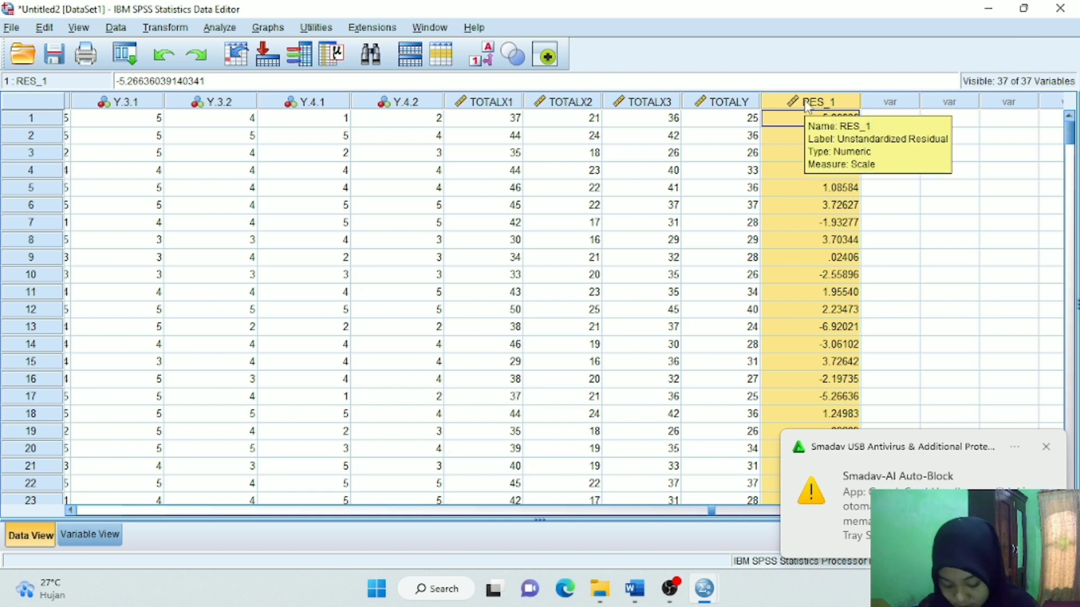
click(161, 29)
click(162, 49)
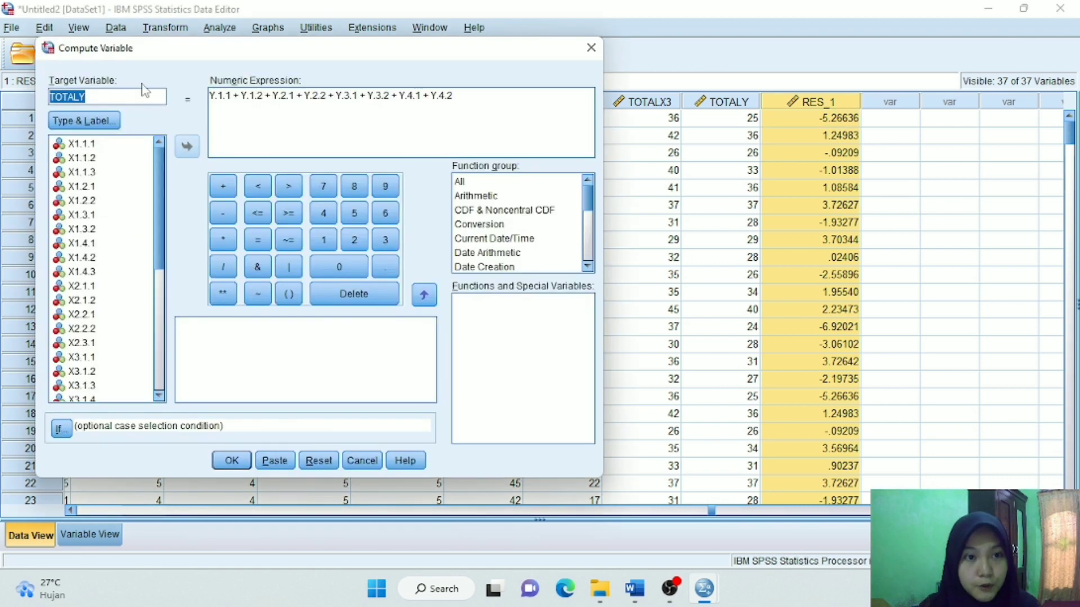
click(132, 97)
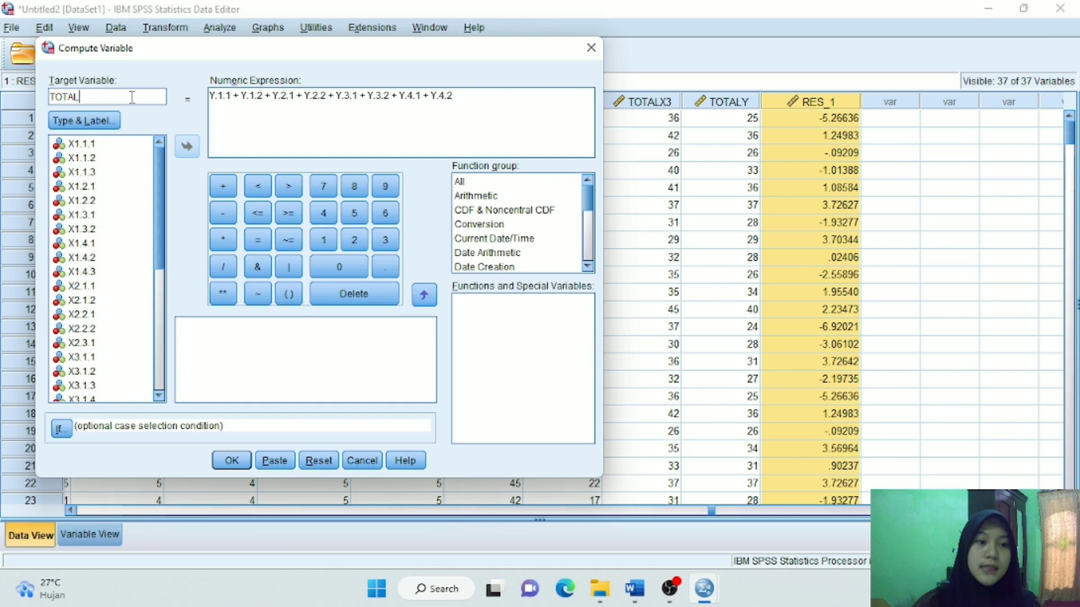
key(BackSpace)
key(BackSpace)
key(BackSpace)
key(BackSpace)
key(BackSpace)
key(Caps_Lock)
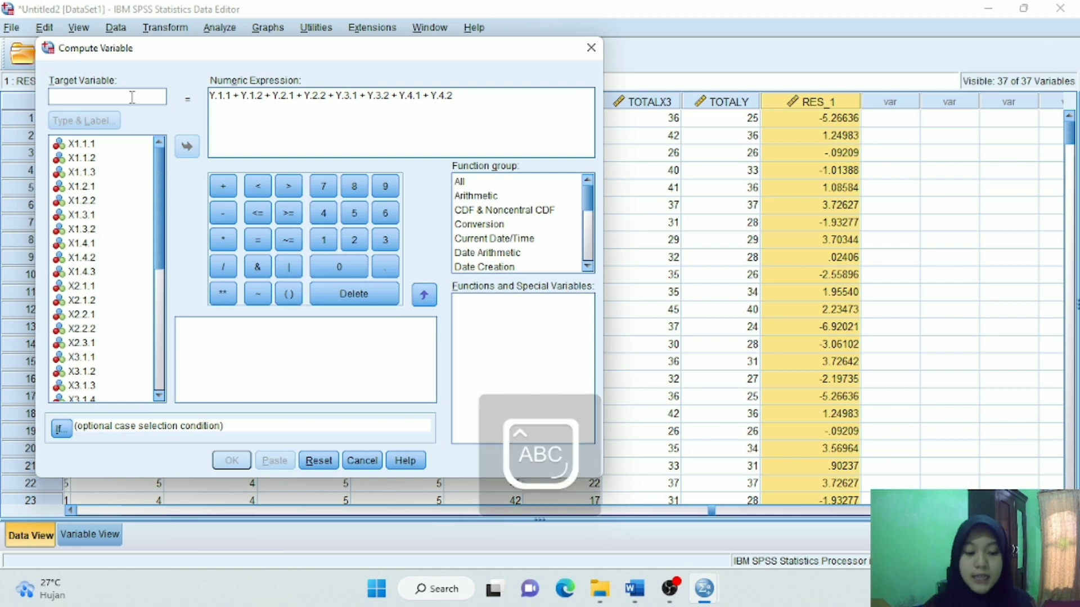
text(A)
key(Caps_Lock)
text(bs)
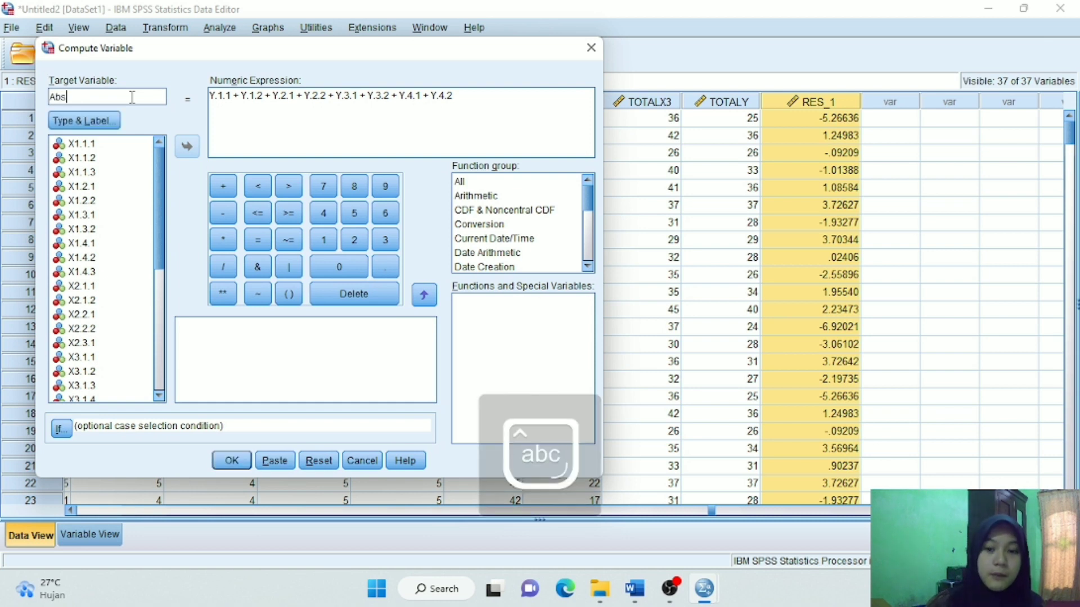
key(Caps_Lock)
text(U)
key(Caps_Lock)
text(i)
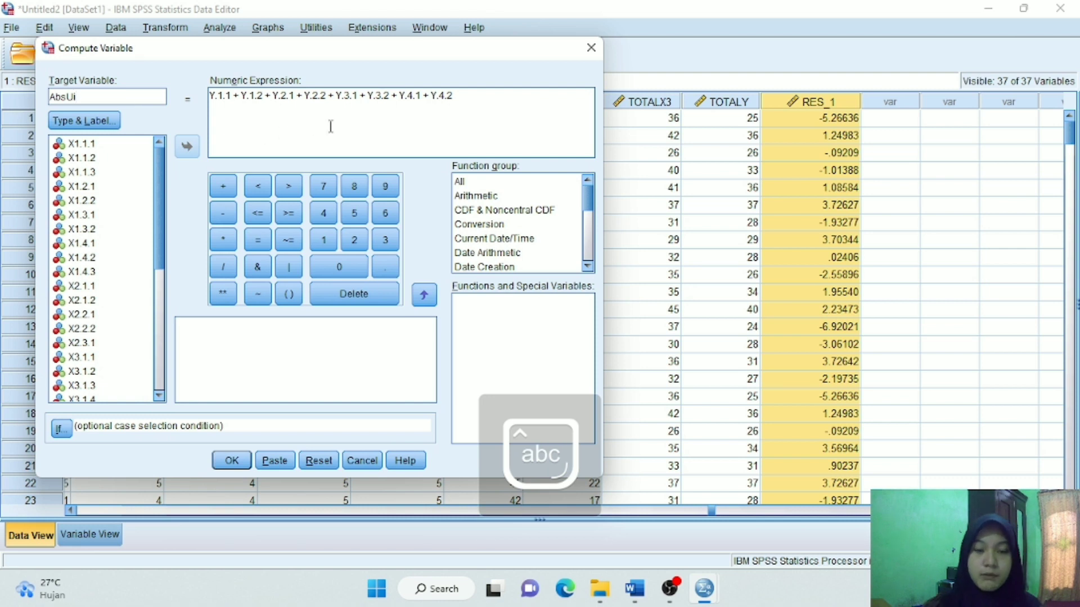
Step: Replace the old numeric expression with the Abs function from the All function group
drag(459, 103, 204, 104)
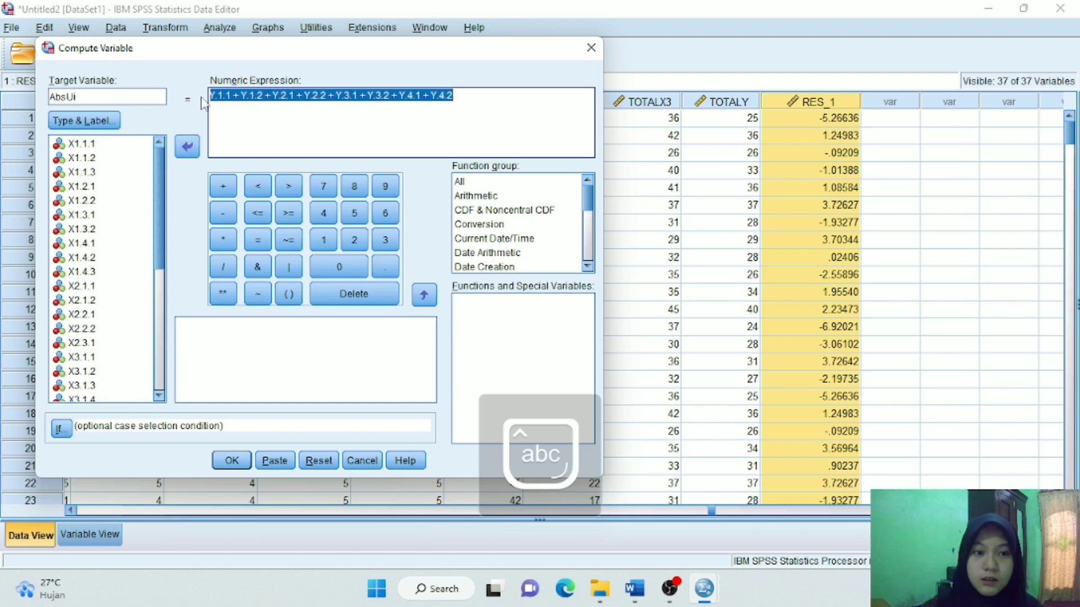
key(Delete)
click(470, 183)
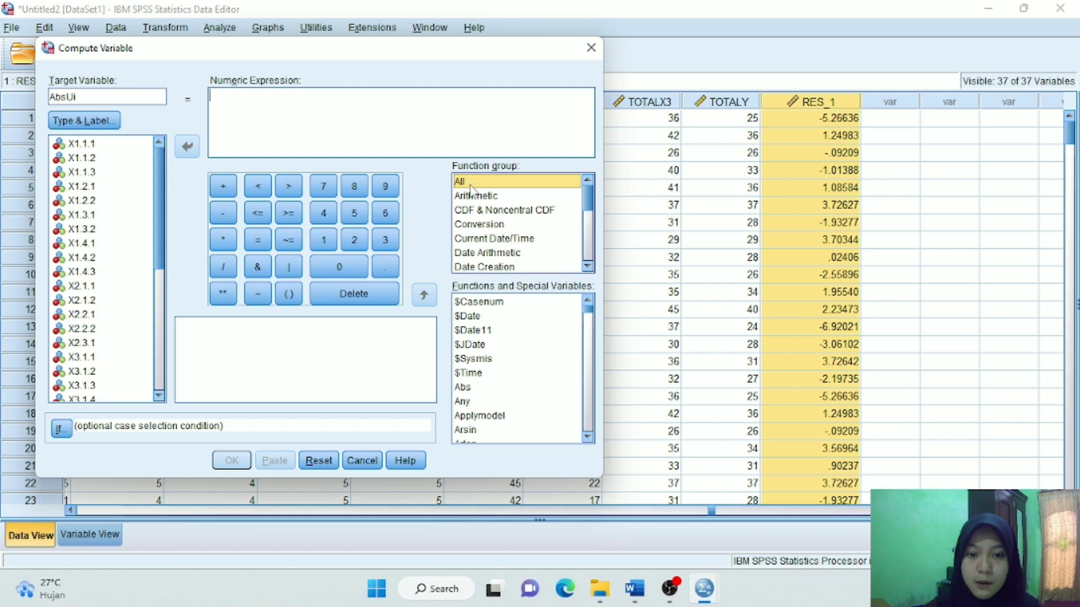
click(486, 390)
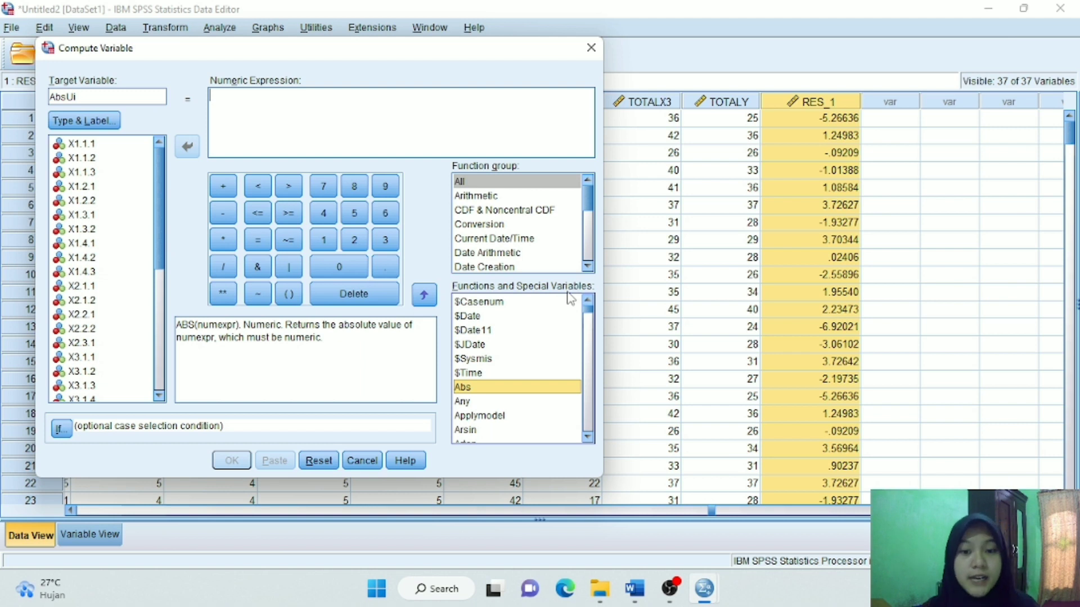
click(424, 295)
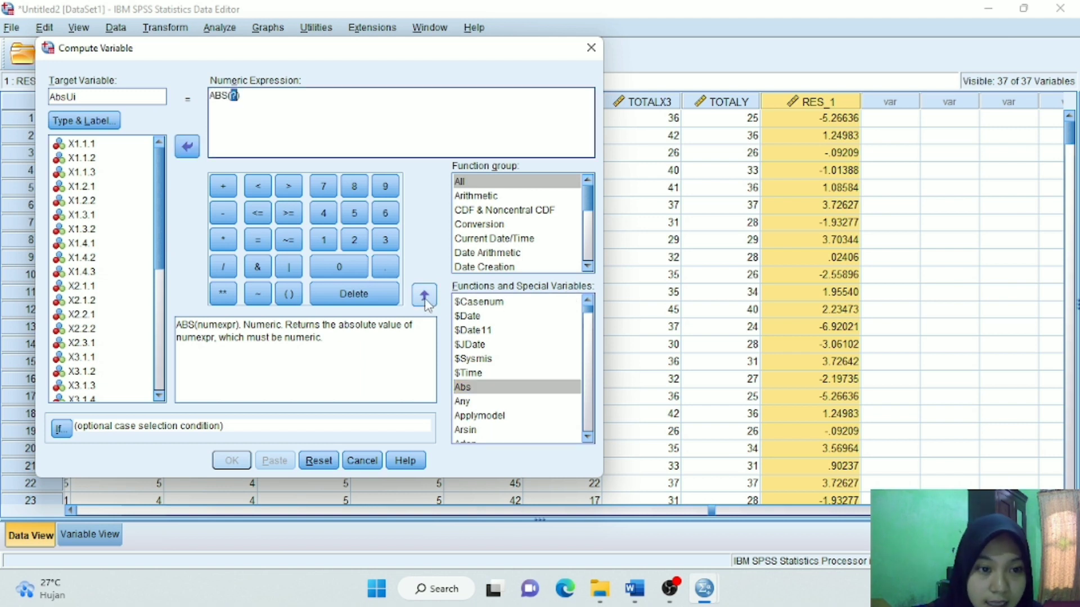
Step: Use the unstandardized residual (RES_1) as the ABS argument, compute the variable, and view it in the dataset window
drag(159, 214, 151, 349)
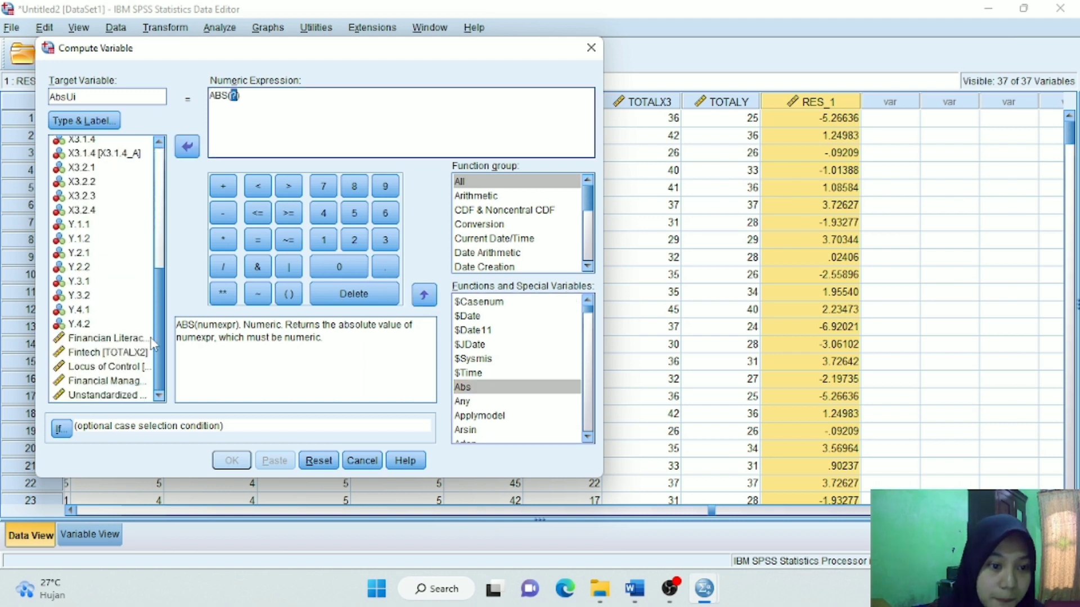
click(138, 395)
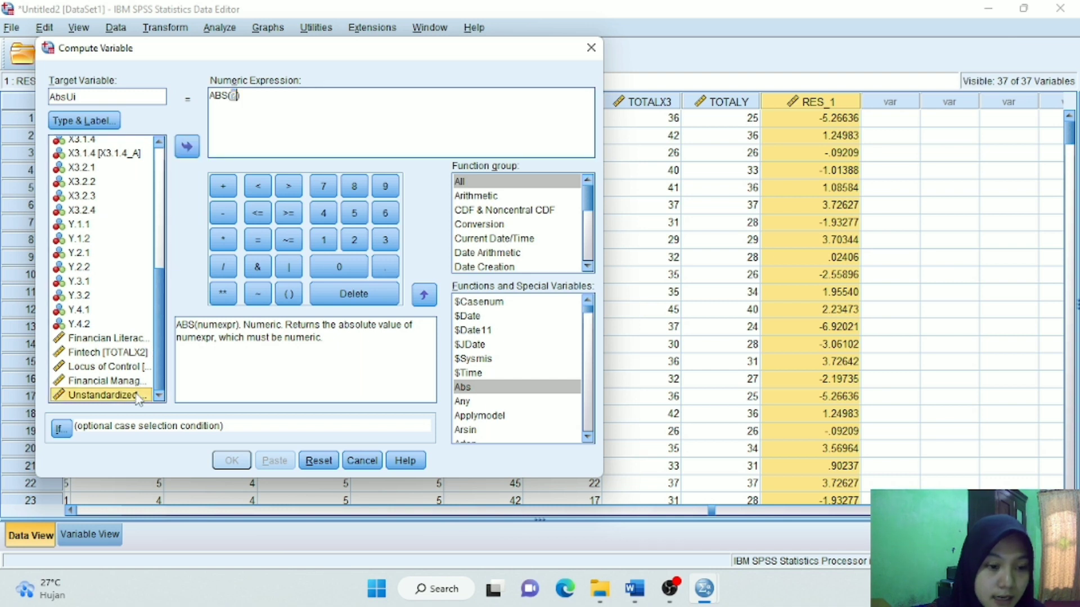
click(189, 151)
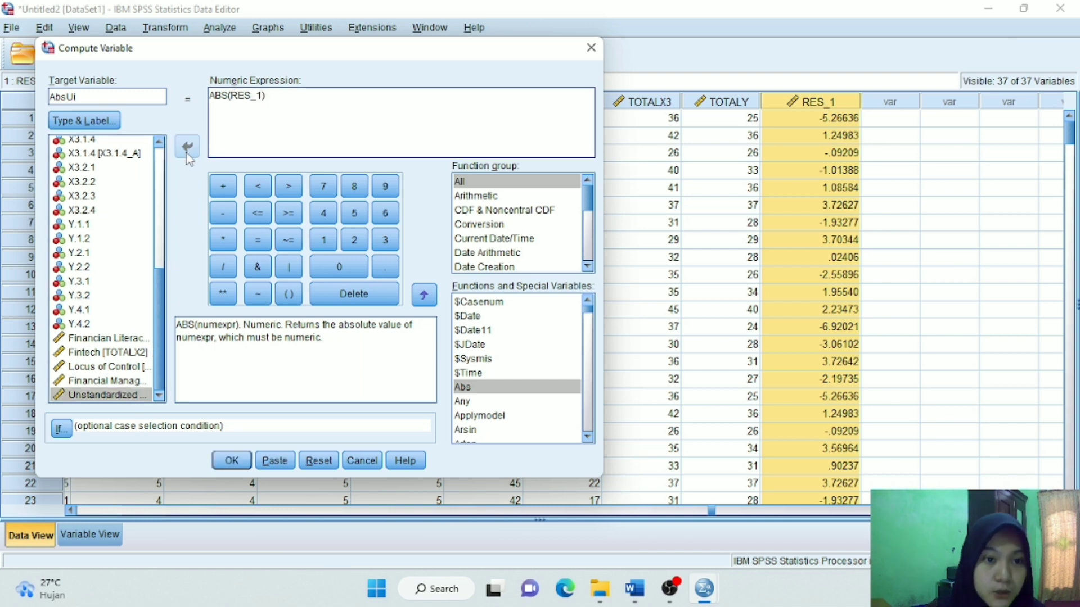
click(245, 459)
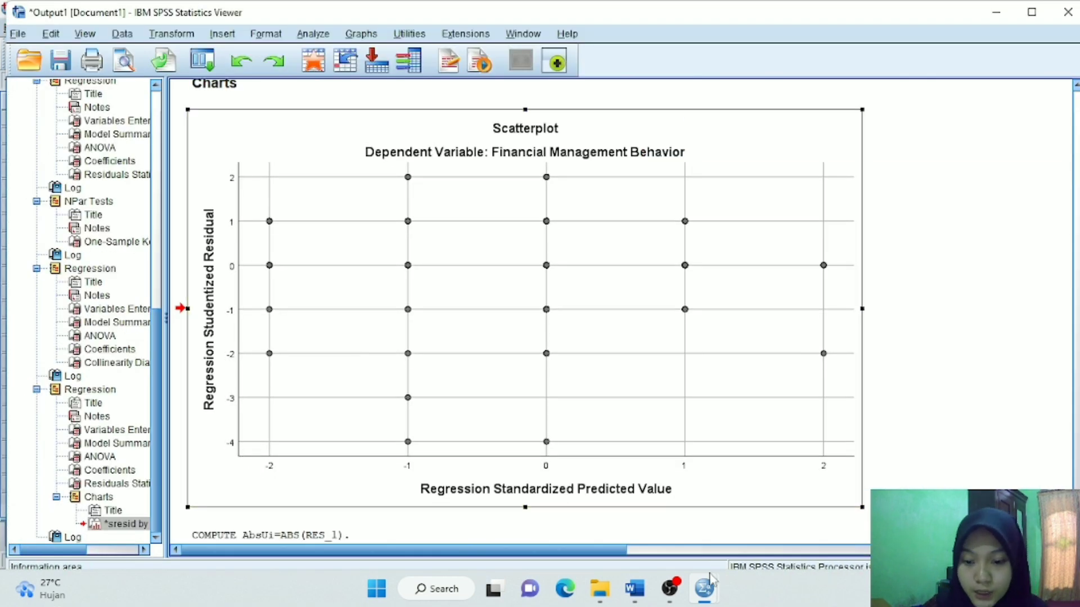
mouse_move(704, 589)
click(801, 504)
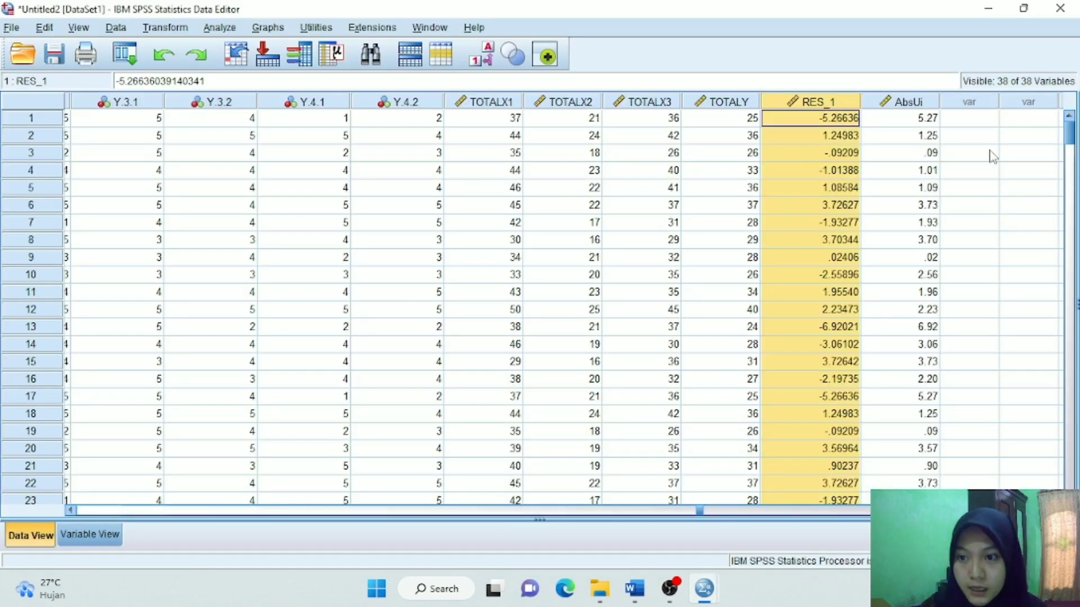
Step: Open a Linear Regression from the dataset and remove Financial Management Behavior as the dependent variable
click(918, 103)
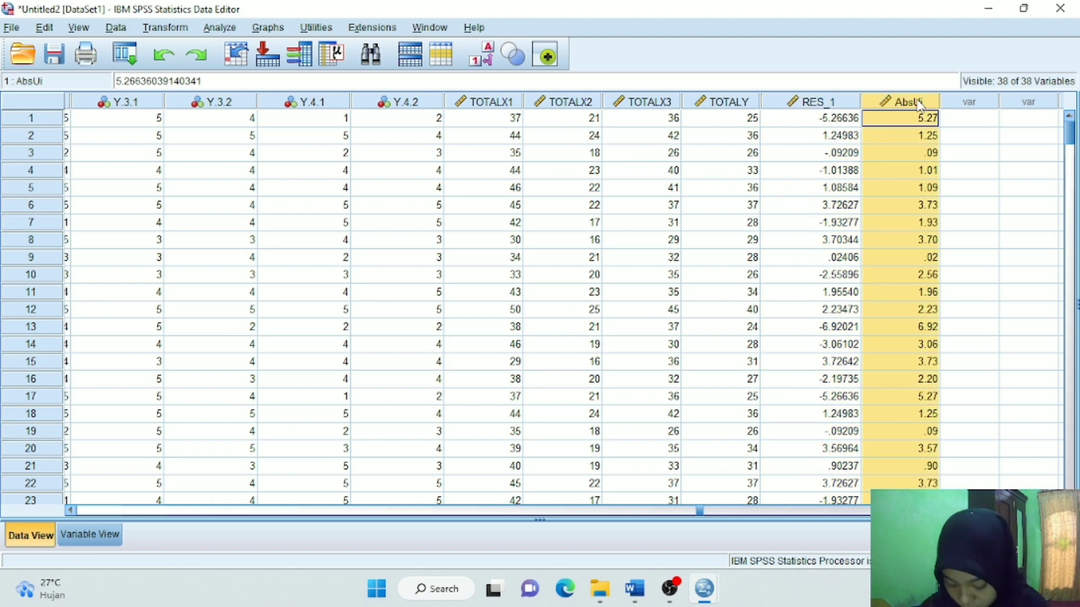
click(224, 28)
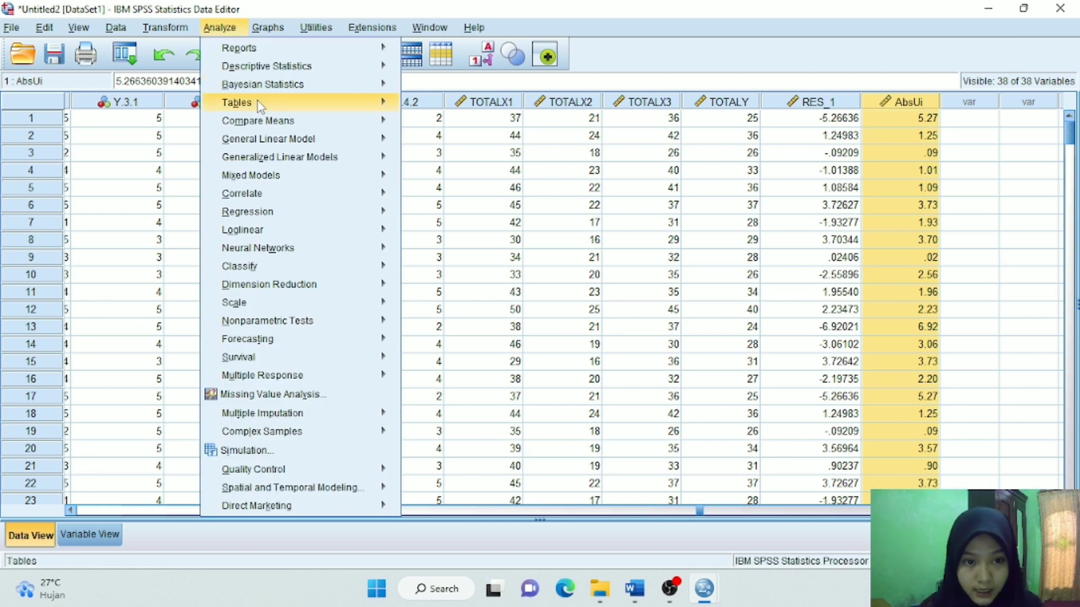
mouse_move(272, 203)
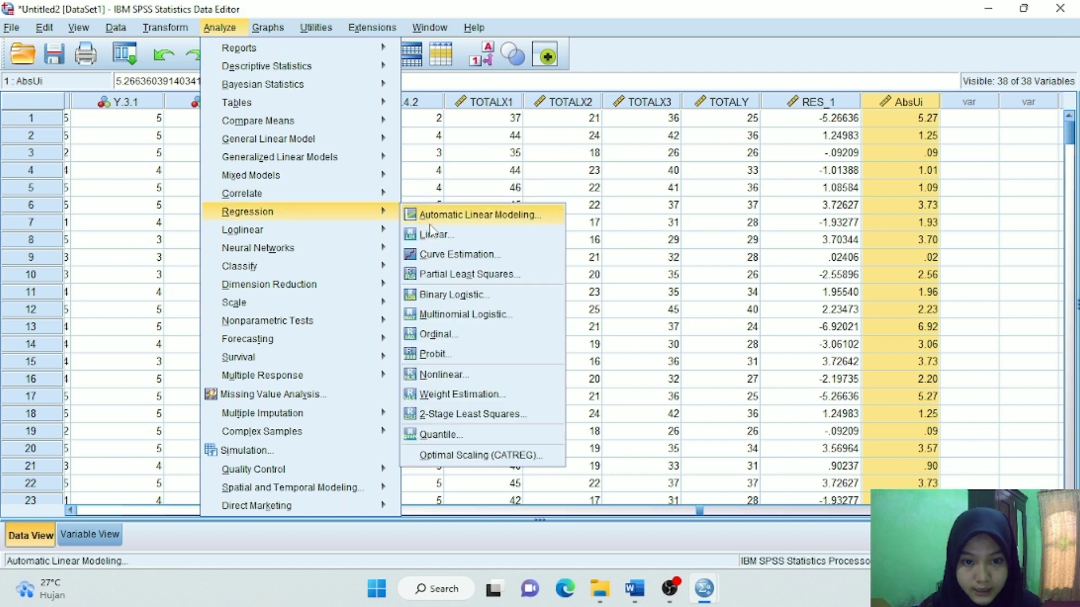
click(430, 228)
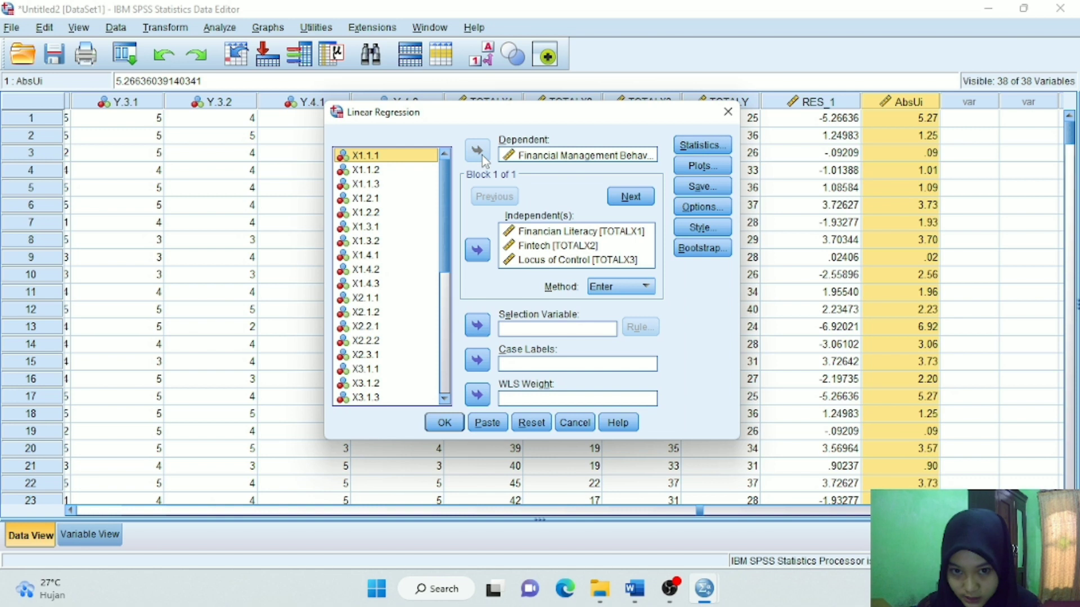
click(524, 157)
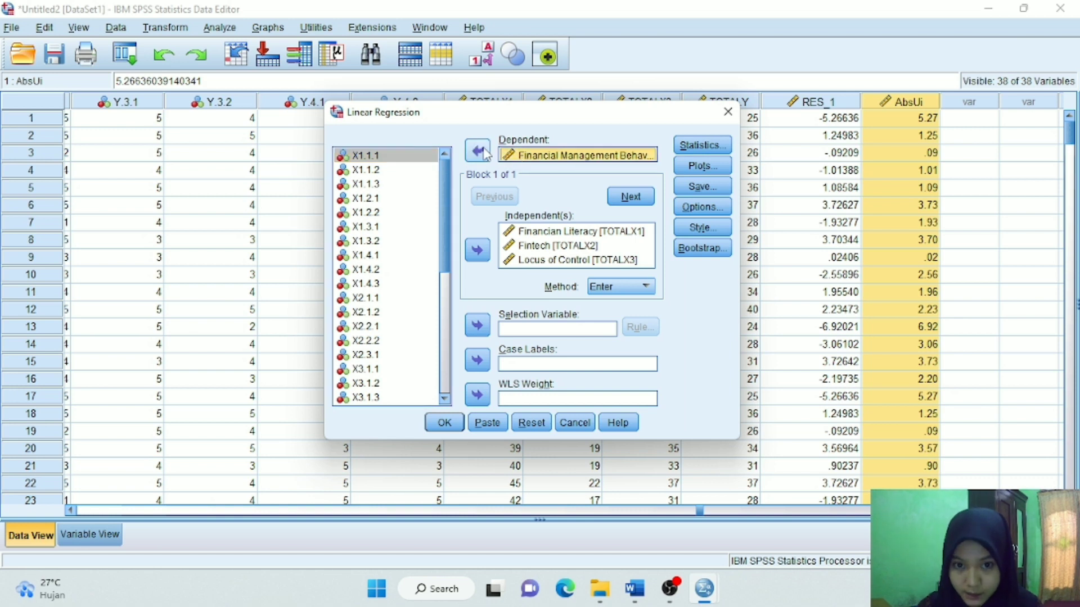
click(483, 152)
Step: Set AbsUi as the dependent variable and run the regression on Financial Literacy, Fintech and Locus of Control
scroll(445, 237, up, 8)
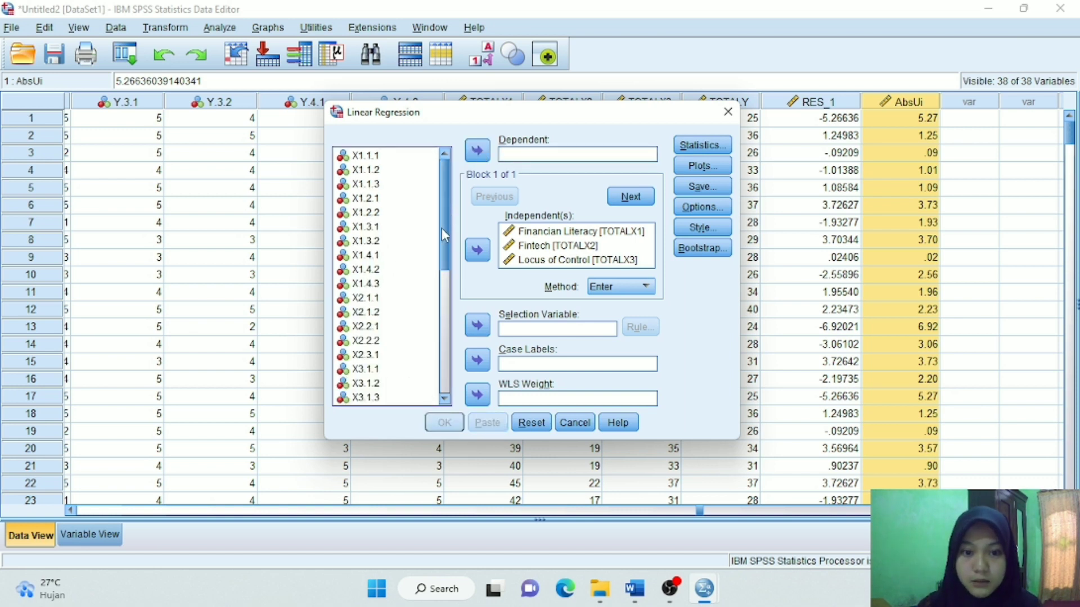
scroll(441, 228, down, 8)
click(401, 402)
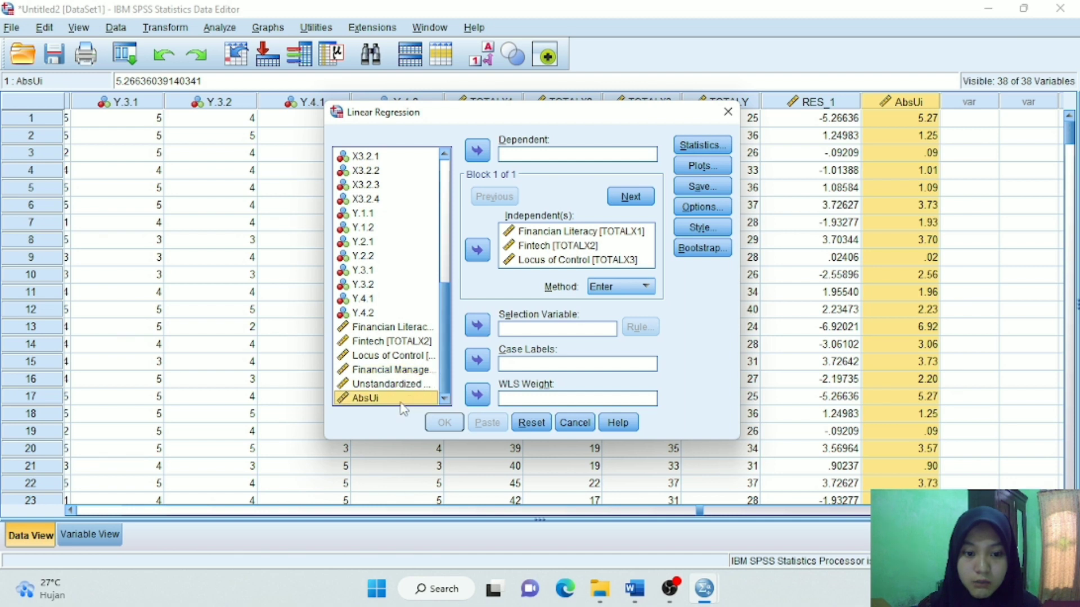
click(488, 154)
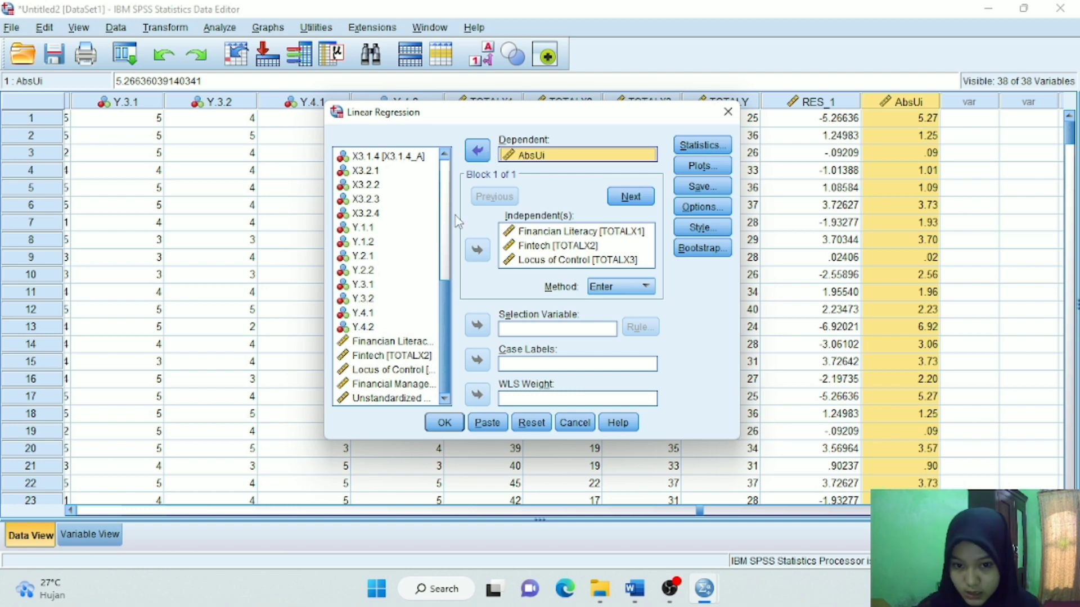
click(444, 423)
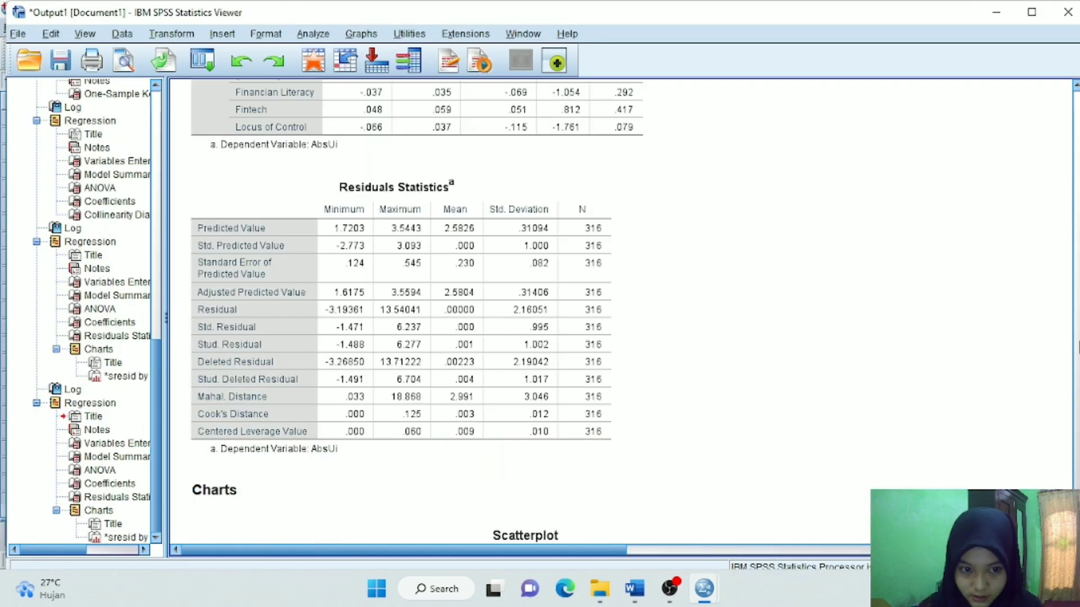
Step: Examine the significance values in the Coefficients table of the AbsUi regression output
scroll(517, 312, down, 8)
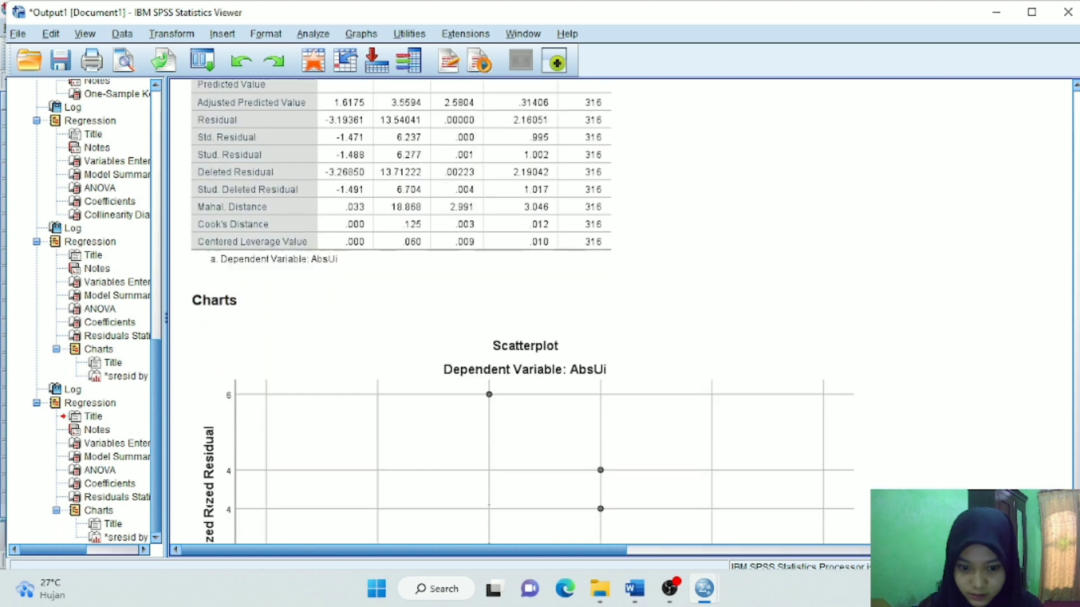
scroll(518, 312, up, 15)
scroll(515, 350, down, 5)
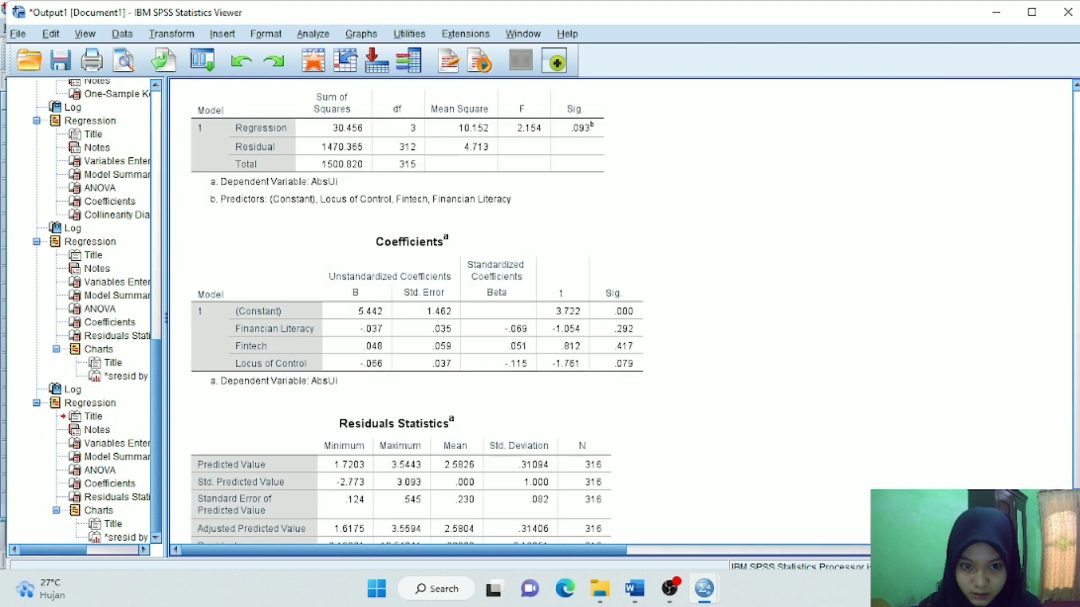
click(515, 350)
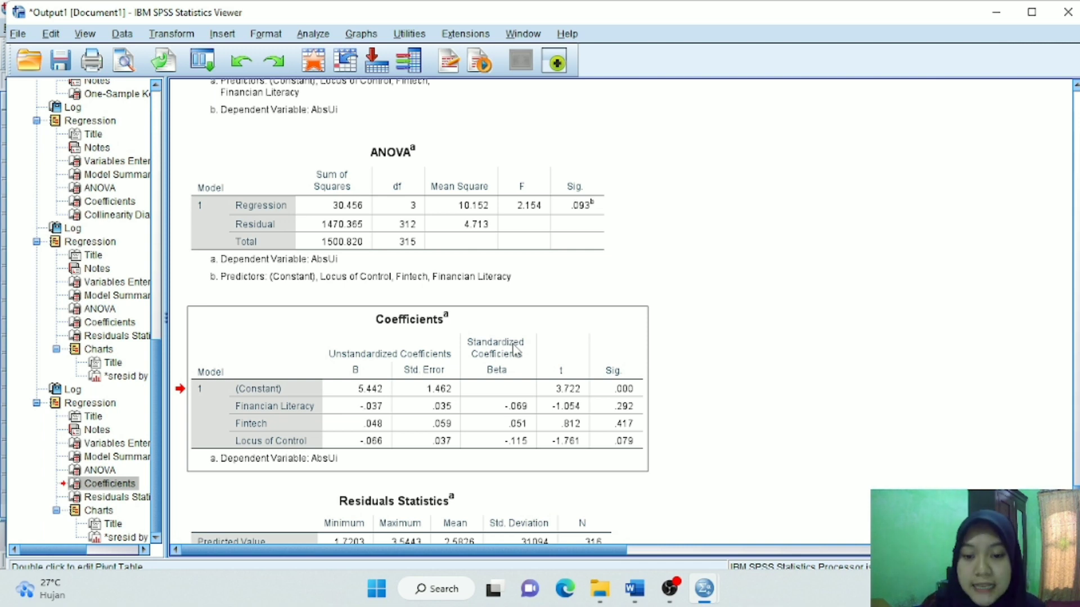
click(613, 389)
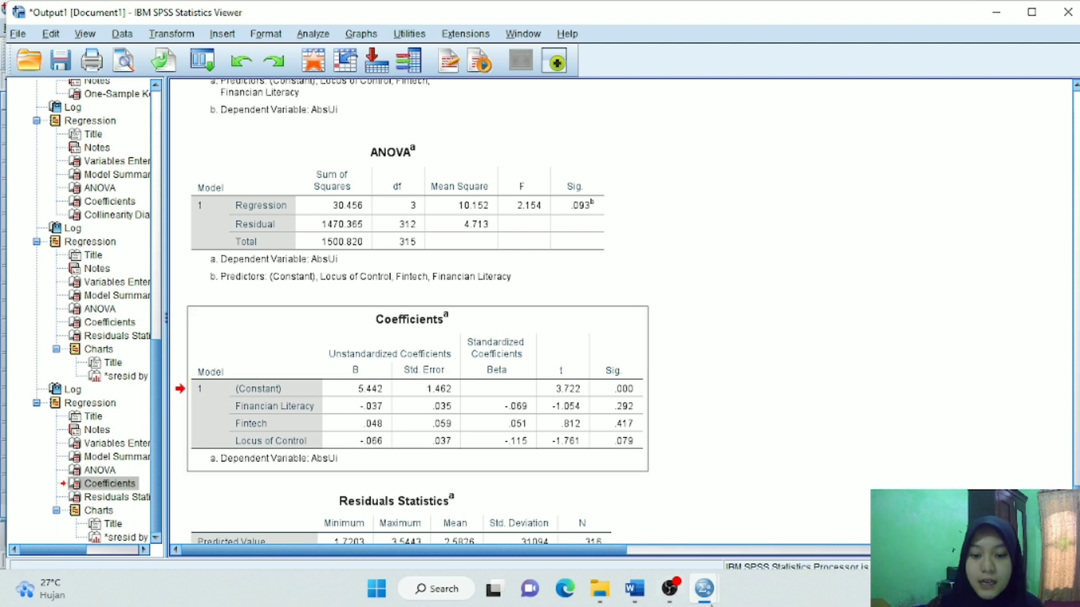
Step: Return to the dataset, reopen Linear Regression and remove AbsUi as the dependent variable
mouse_move(705, 587)
click(783, 504)
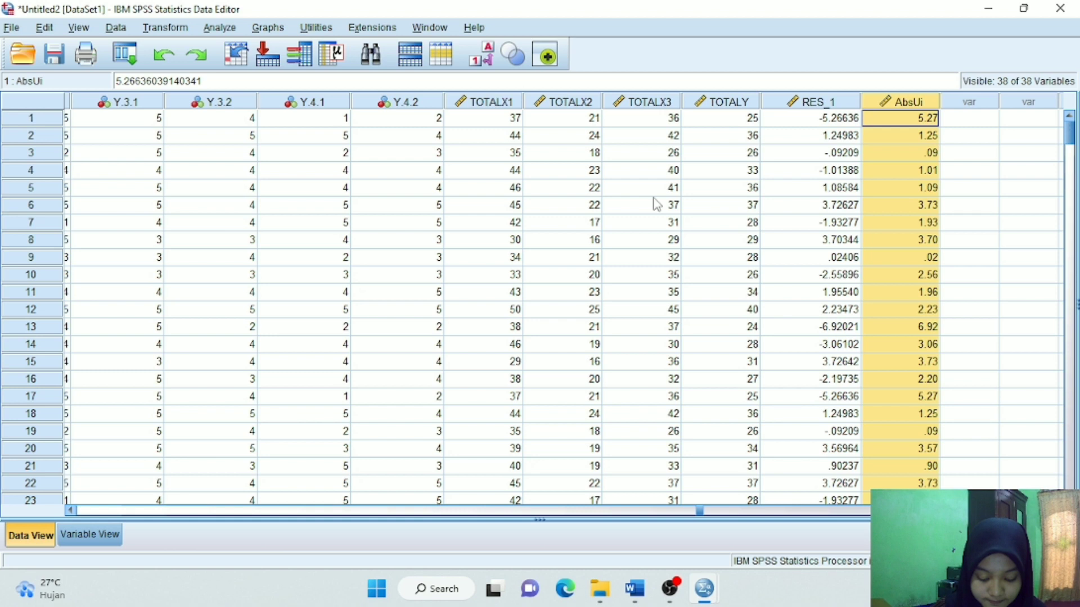
click(218, 29)
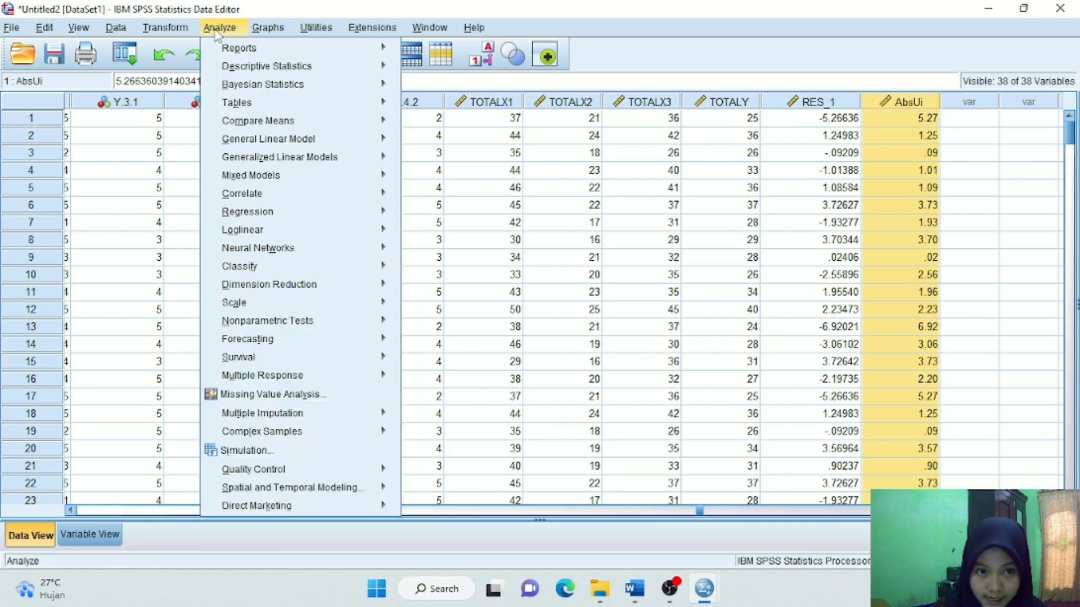
mouse_move(337, 230)
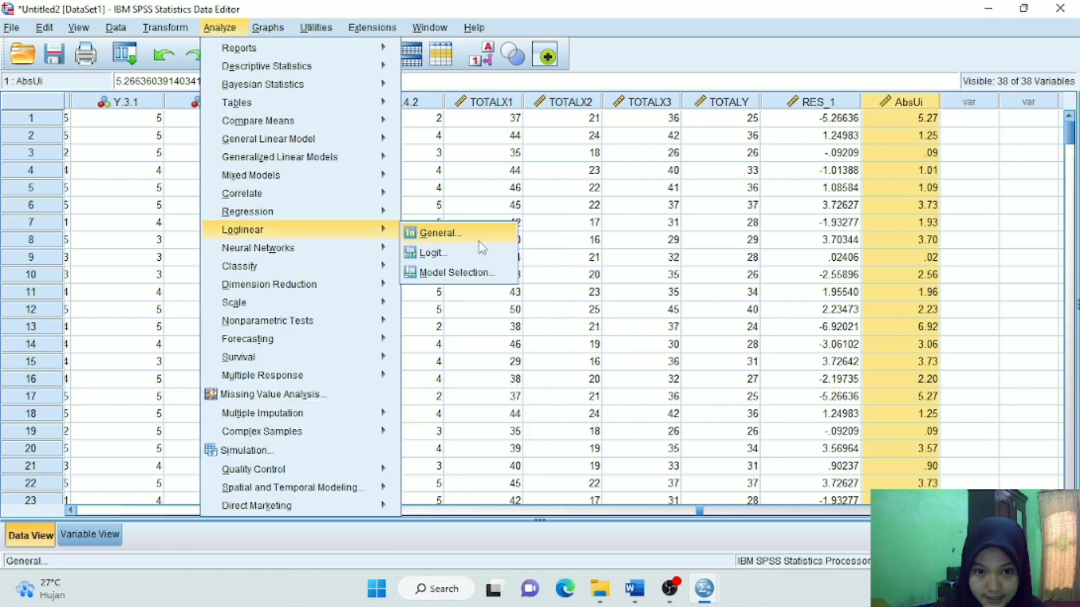
click(441, 231)
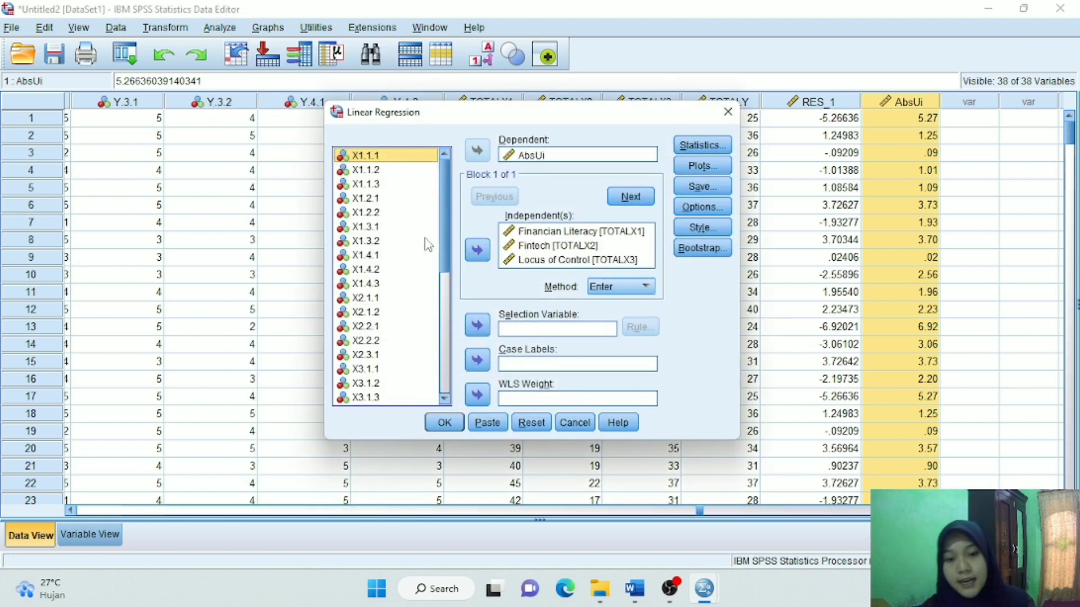
click(557, 156)
click(477, 151)
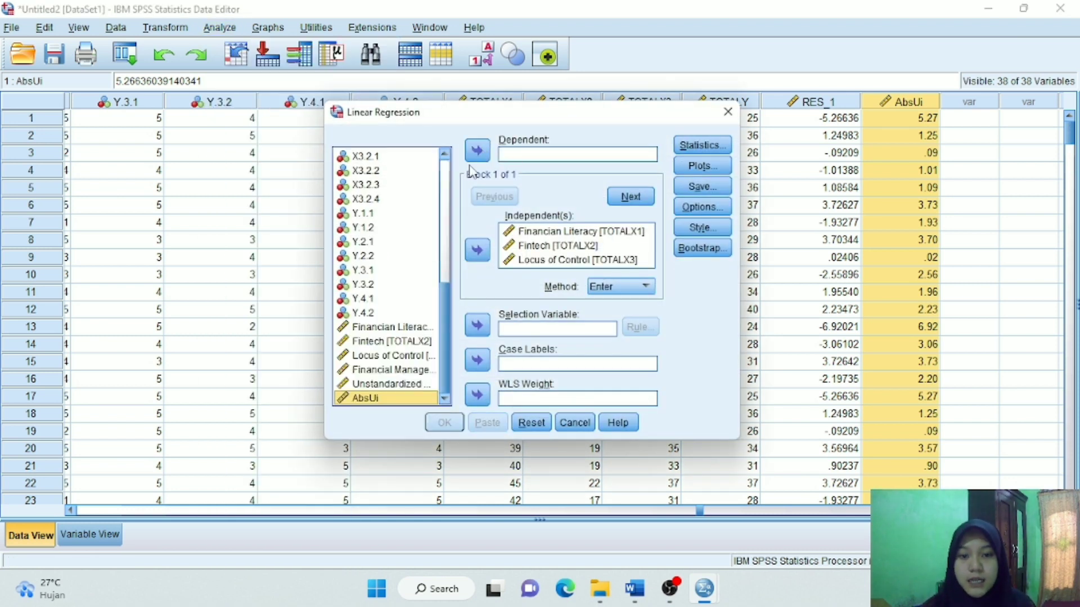
Step: Set Financial Management Behavior as the dependent variable of the linear regression
click(444, 200)
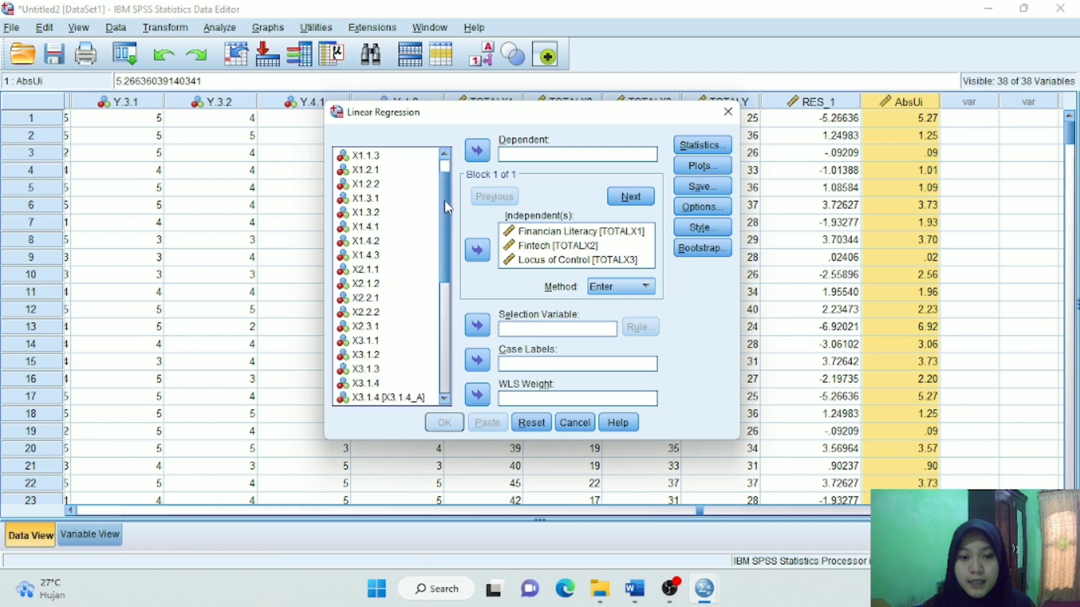
click(444, 277)
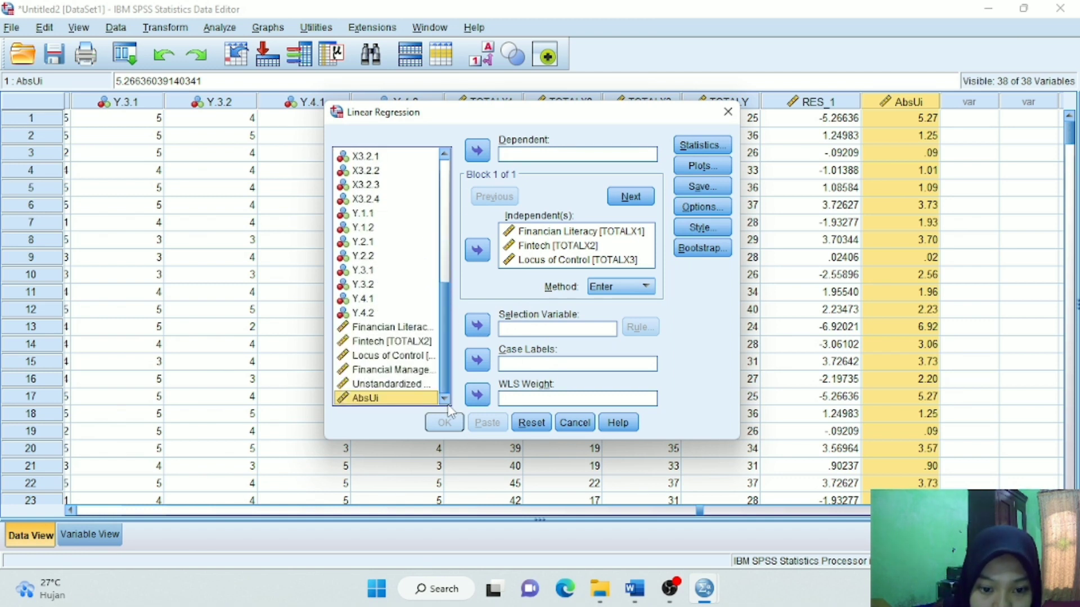
click(405, 369)
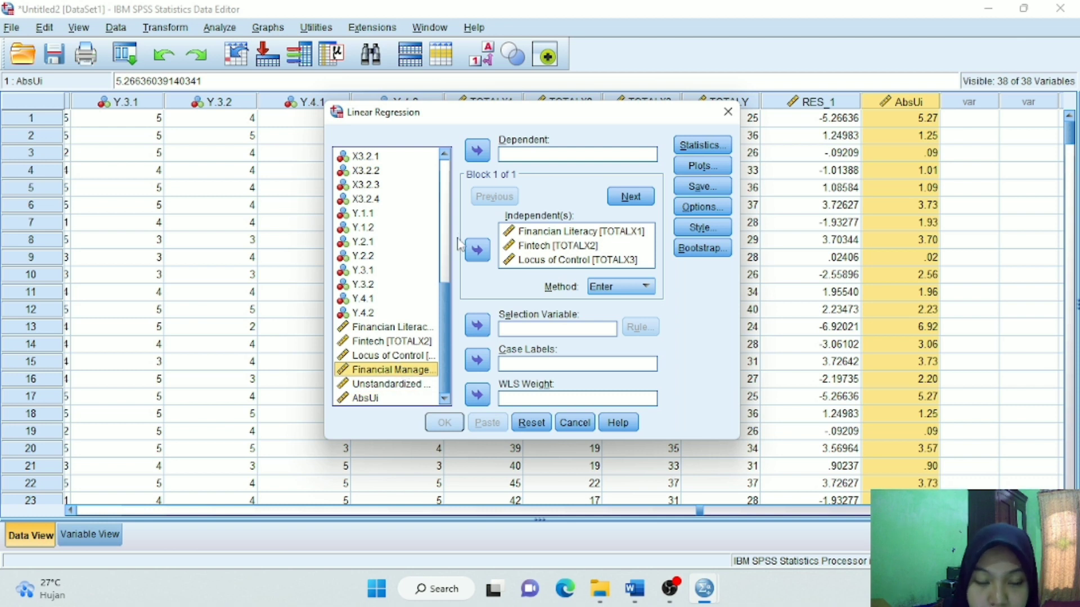
click(478, 150)
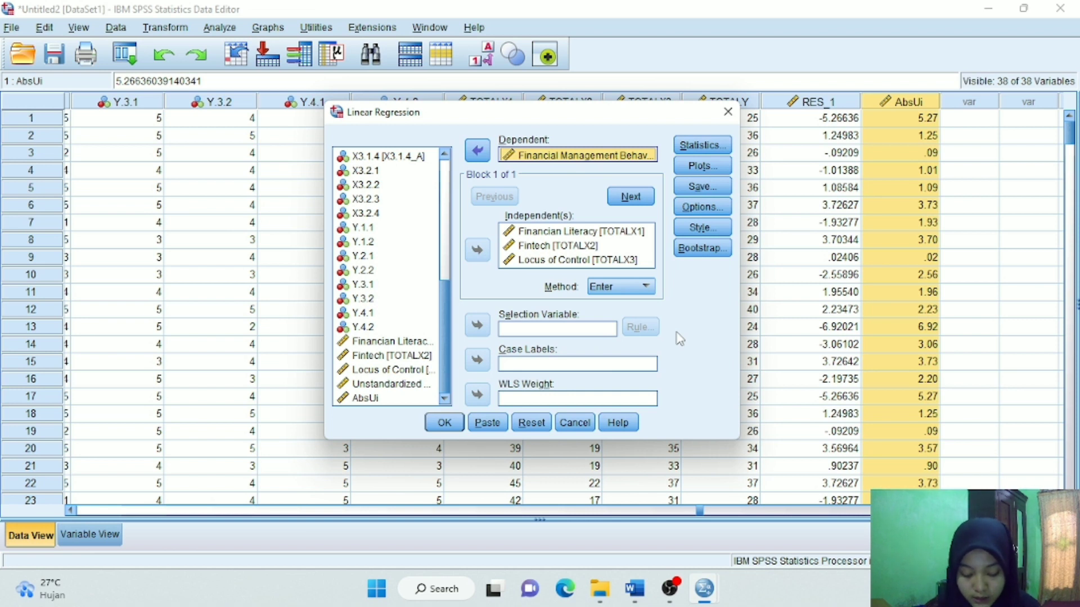
Step: Check the regression's Statistics options, and remove *SRESID from Y and *ZPRED from X in its scatterplot settings
click(701, 146)
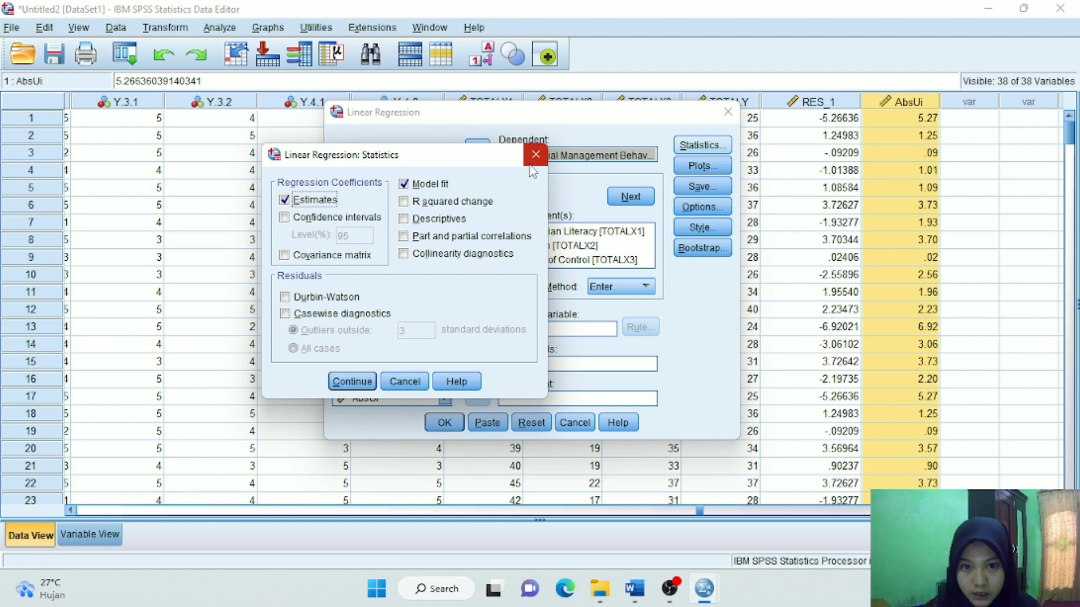
click(535, 157)
click(694, 167)
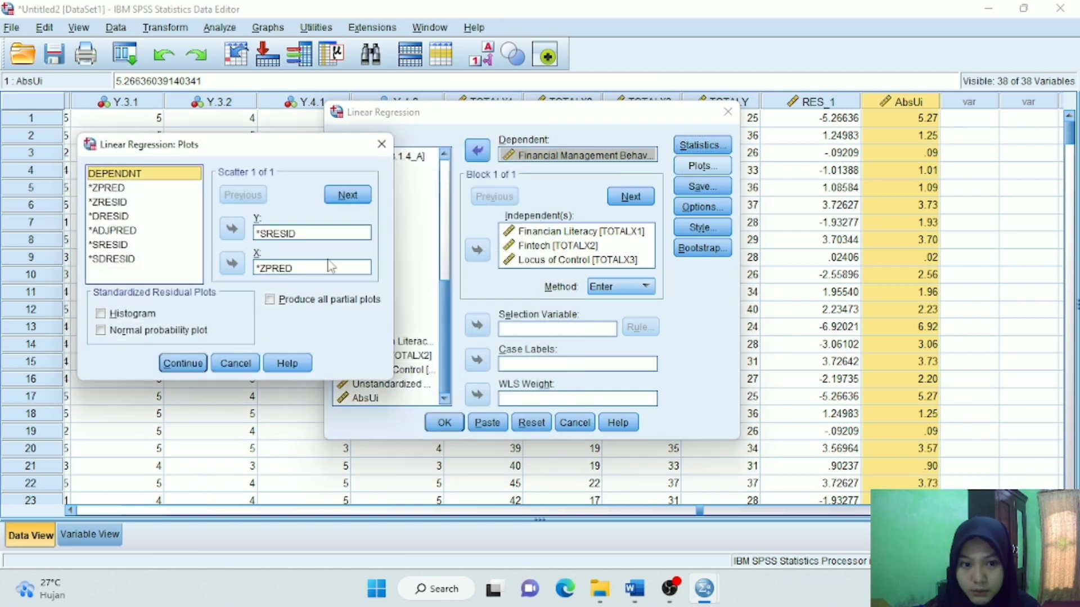
click(269, 232)
click(232, 228)
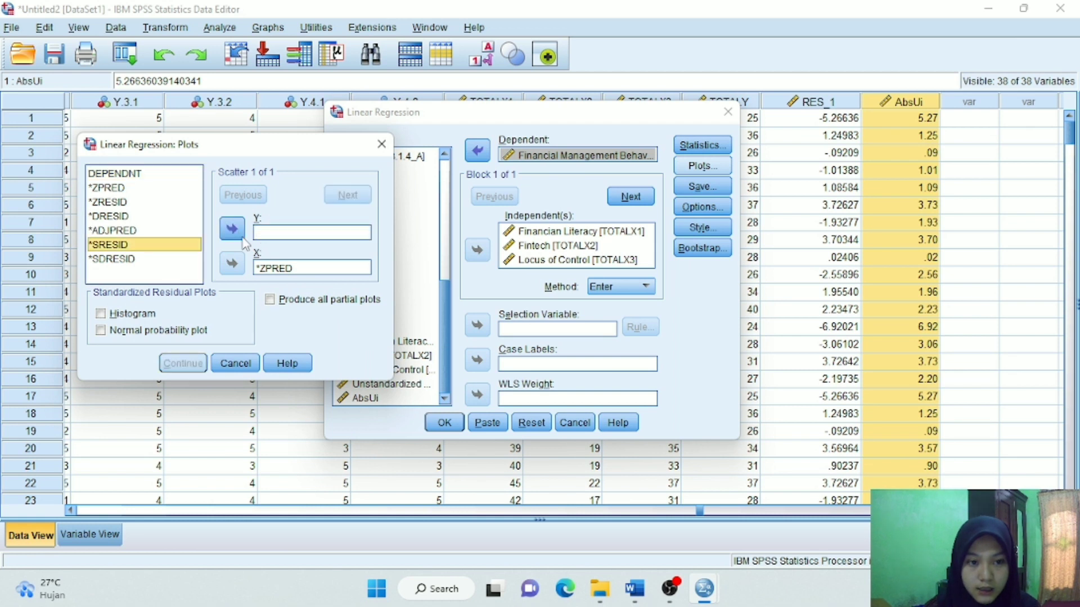
click(269, 269)
click(232, 263)
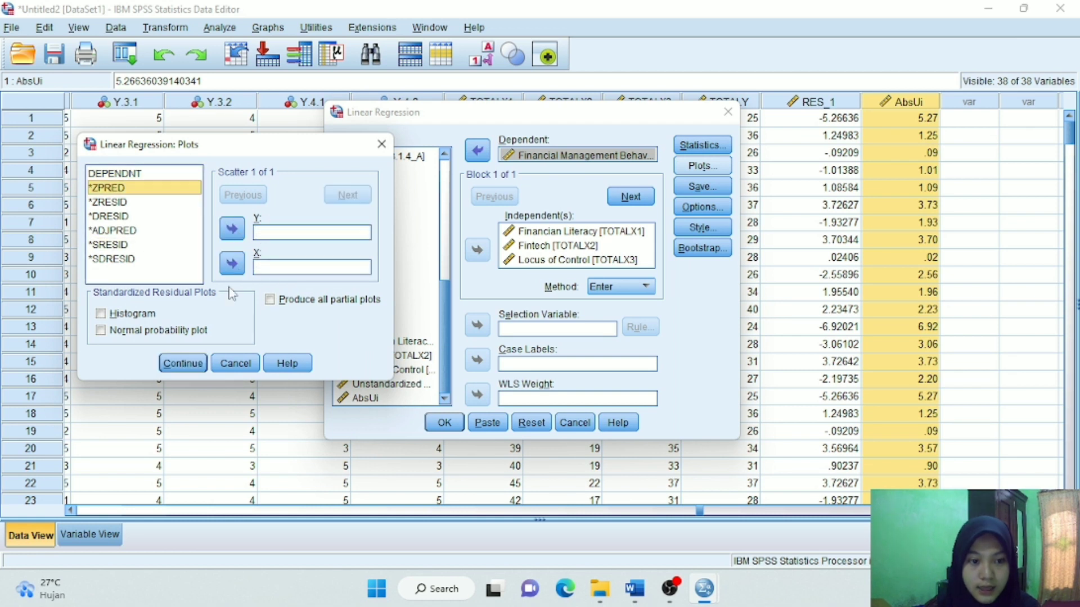
click(183, 363)
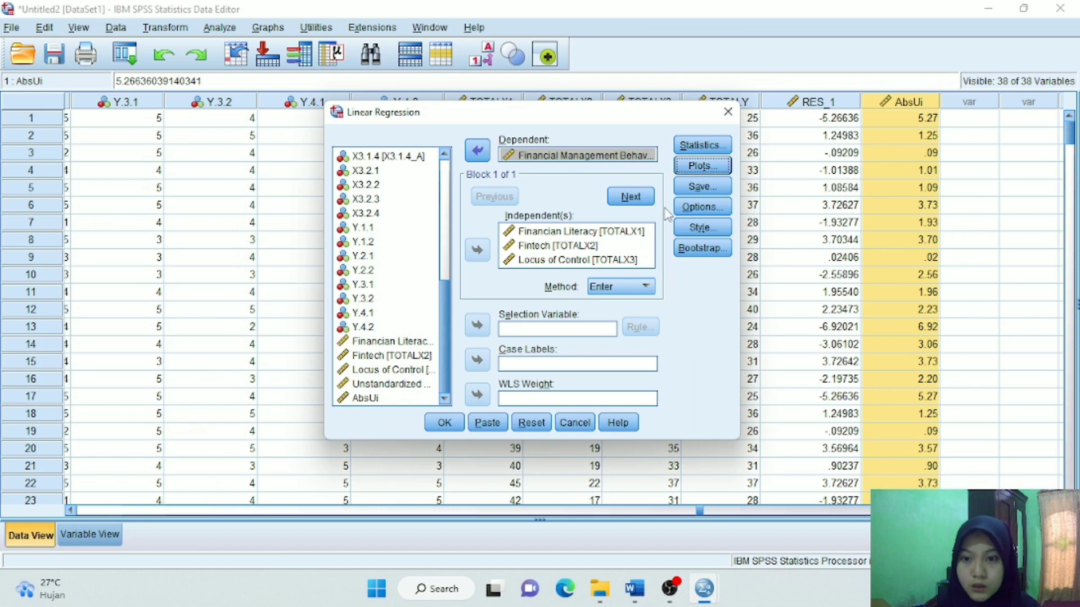
Step: Check the regression's Save options without changing them and run the Financial Management Behavior regression
click(702, 189)
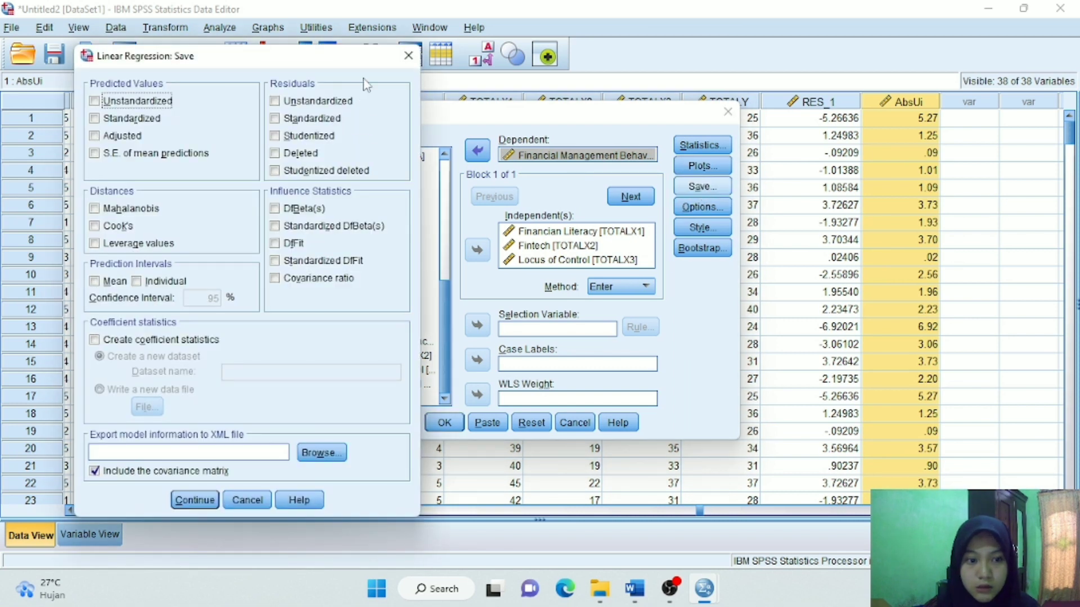
click(411, 57)
click(444, 424)
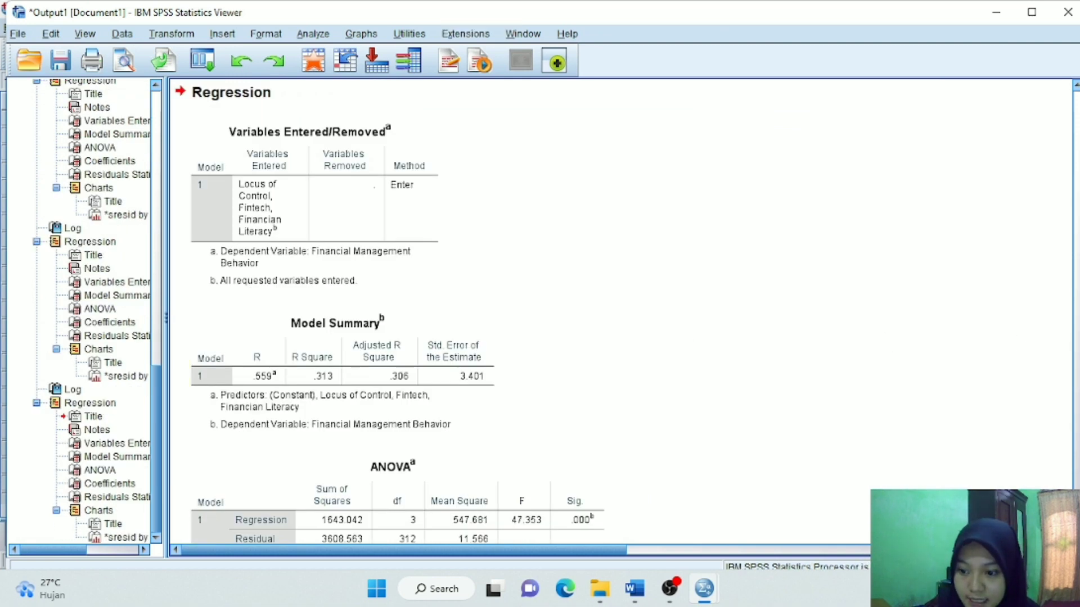
Step: Examine the adjusted R square in the Model Summary and the F and significance values in the ANOVA table
scroll(394, 309, down, 5)
scroll(394, 309, up, 6)
scroll(393, 309, down, 5)
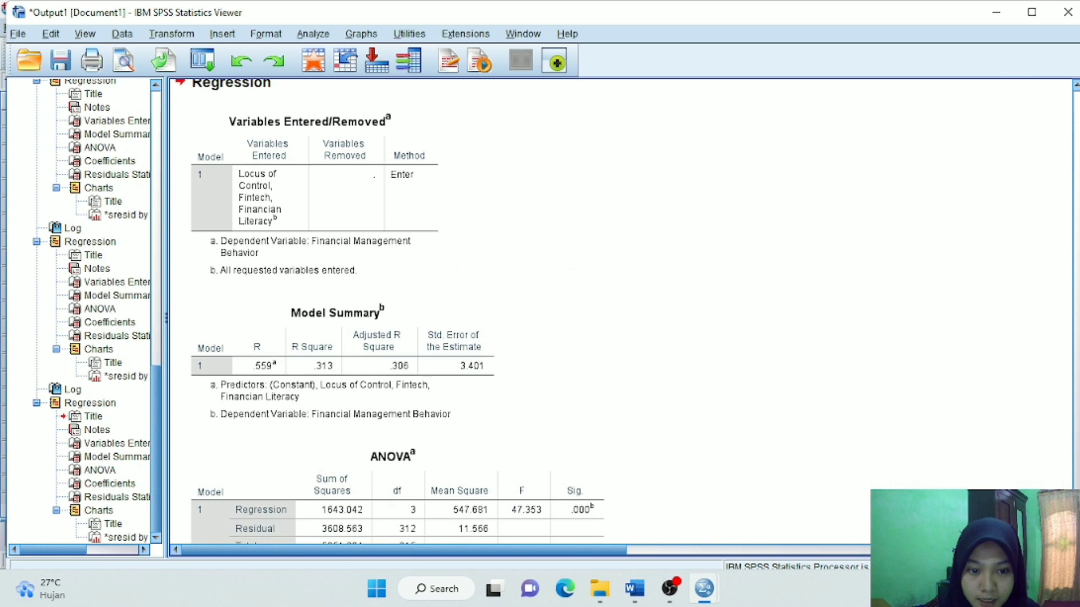
scroll(411, 337, up, 3)
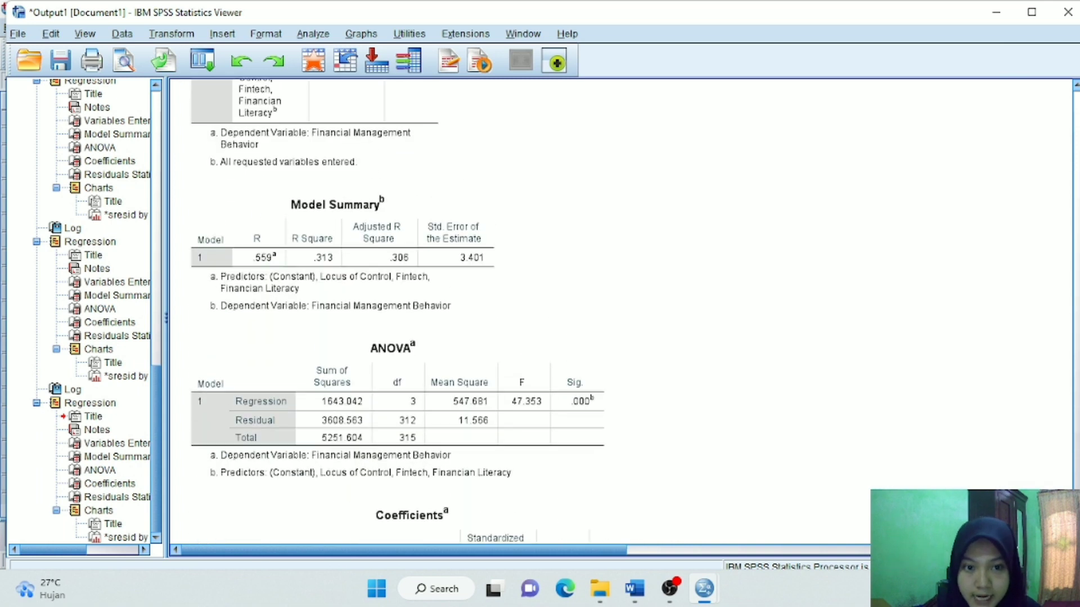
click(413, 261)
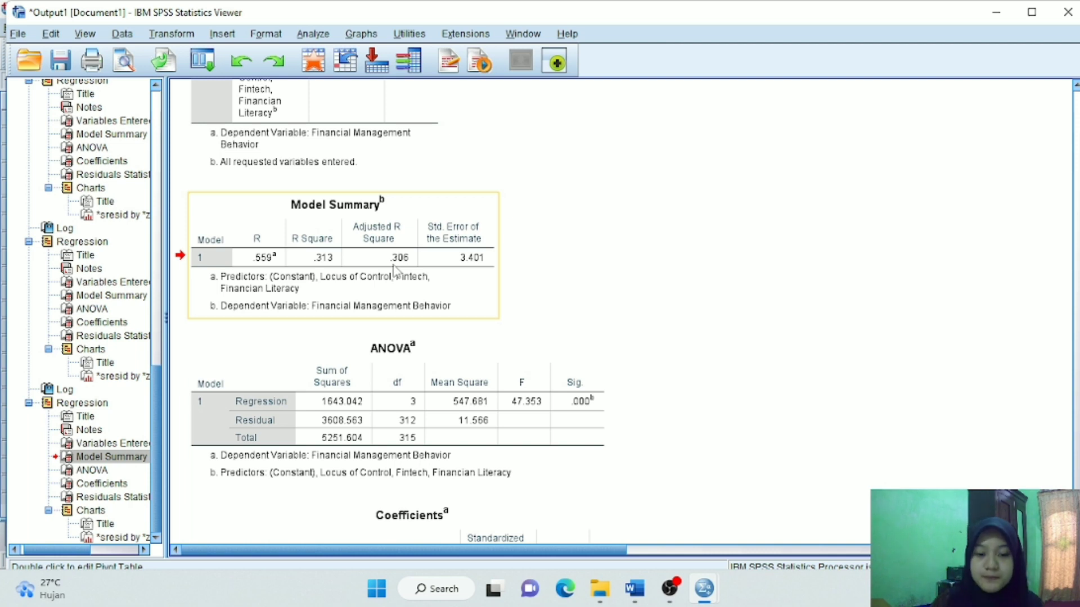
click(423, 395)
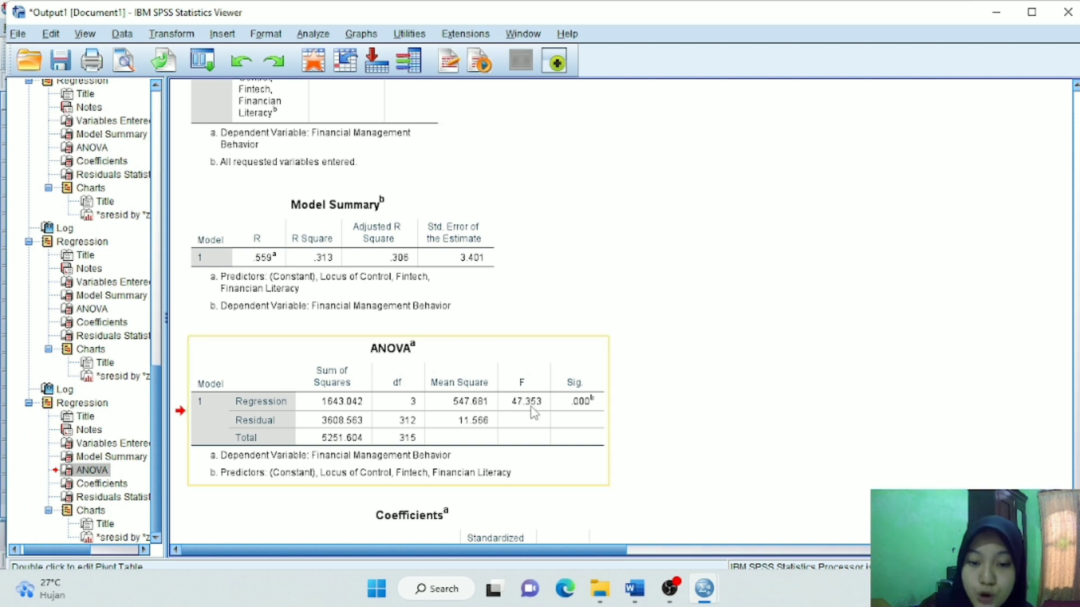
click(582, 424)
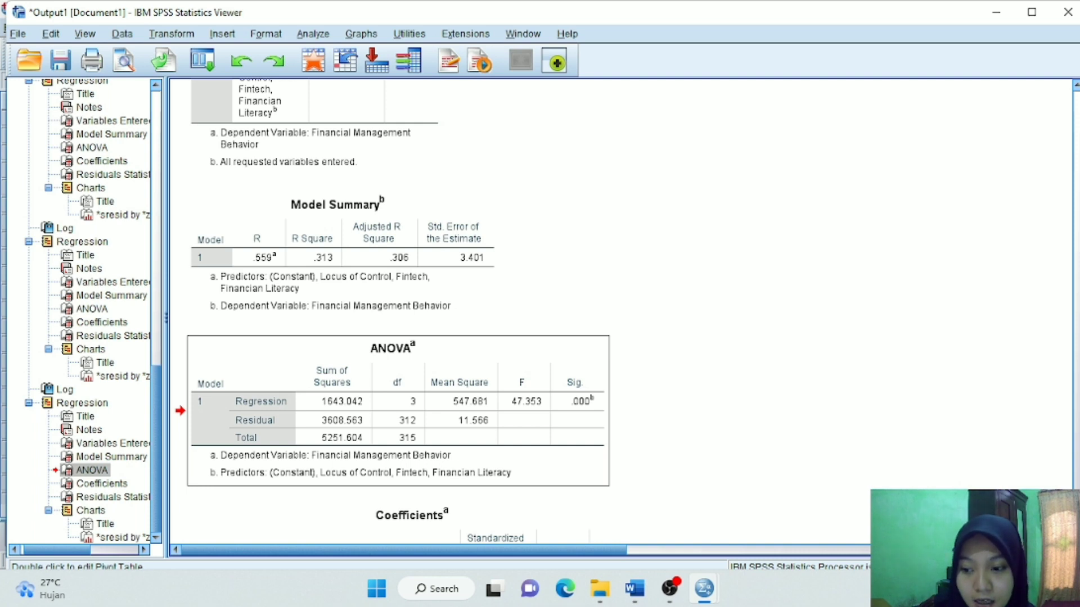
Step: Examine the t and significance values of each predictor in the Coefficients table for Financial Management Behavior
scroll(518, 313, down, 5)
scroll(408, 312, up, 3)
scroll(408, 312, down, 4)
scroll(554, 422, up, 3)
click(554, 422)
click(572, 343)
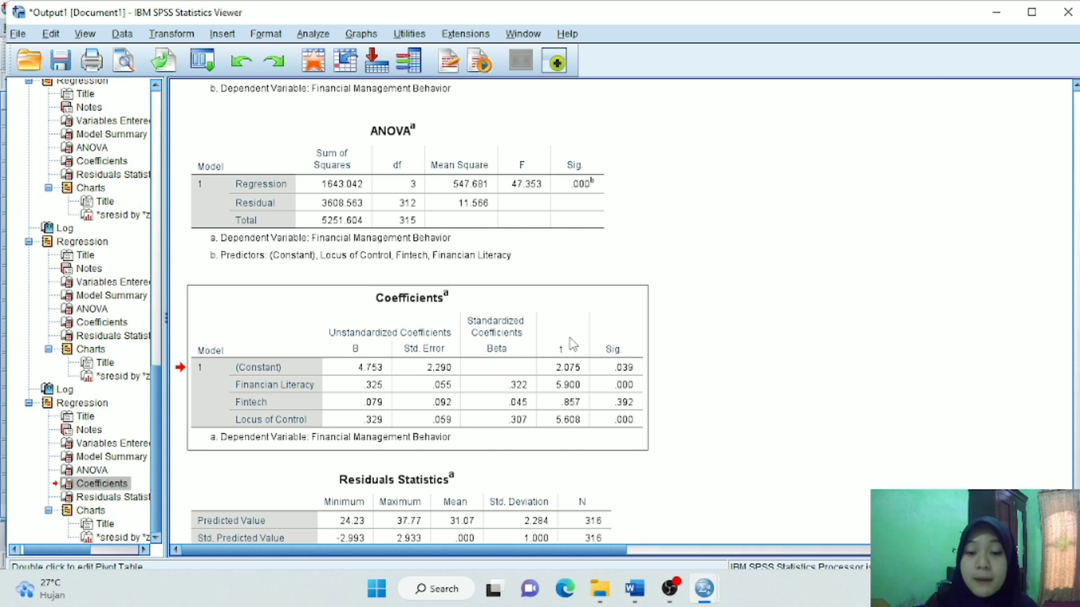
click(619, 369)
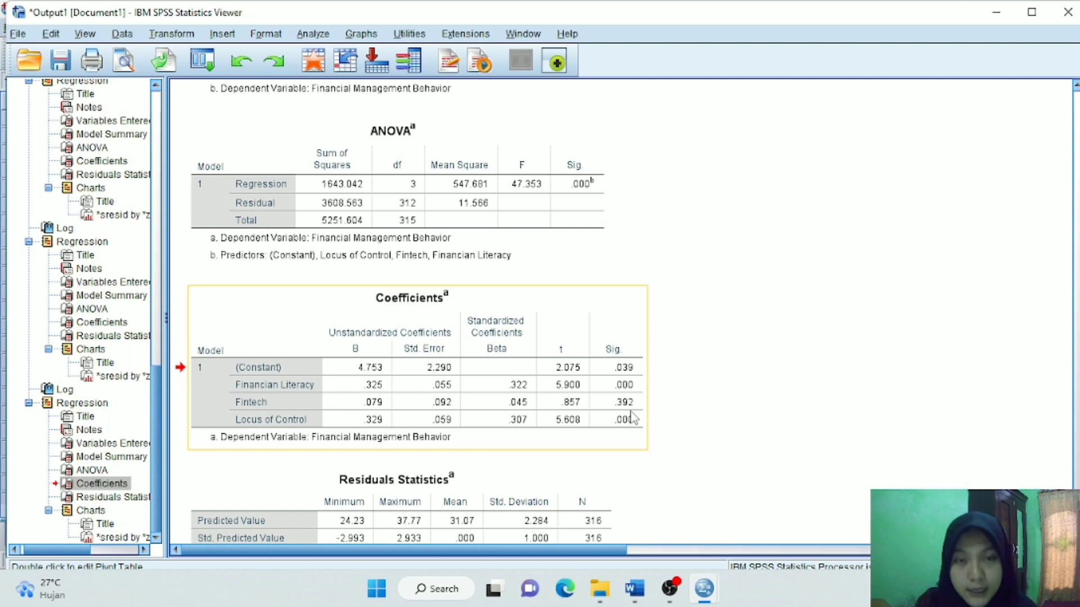
click(832, 242)
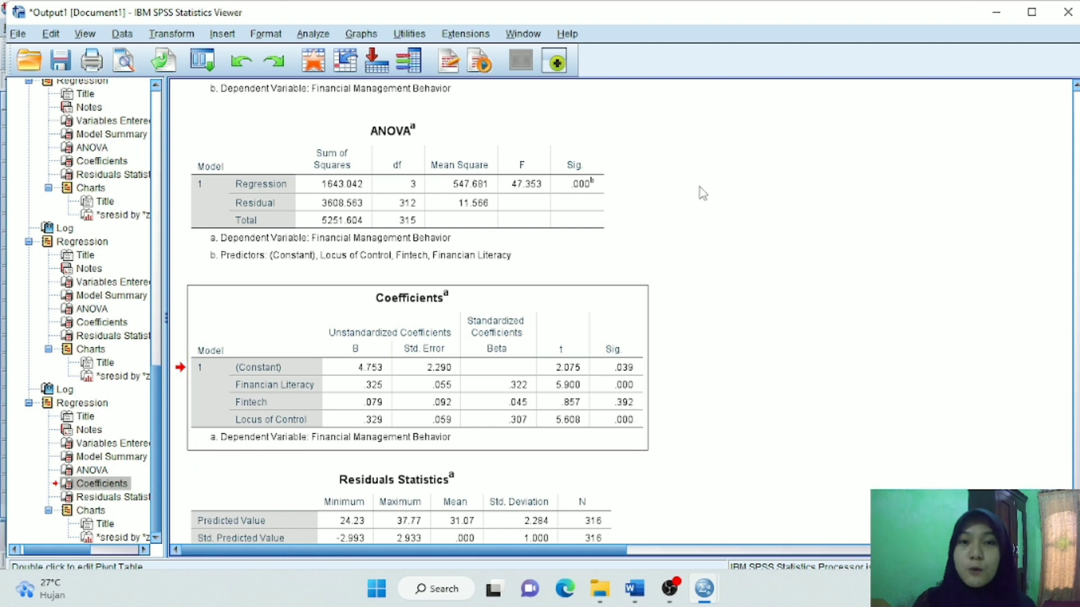